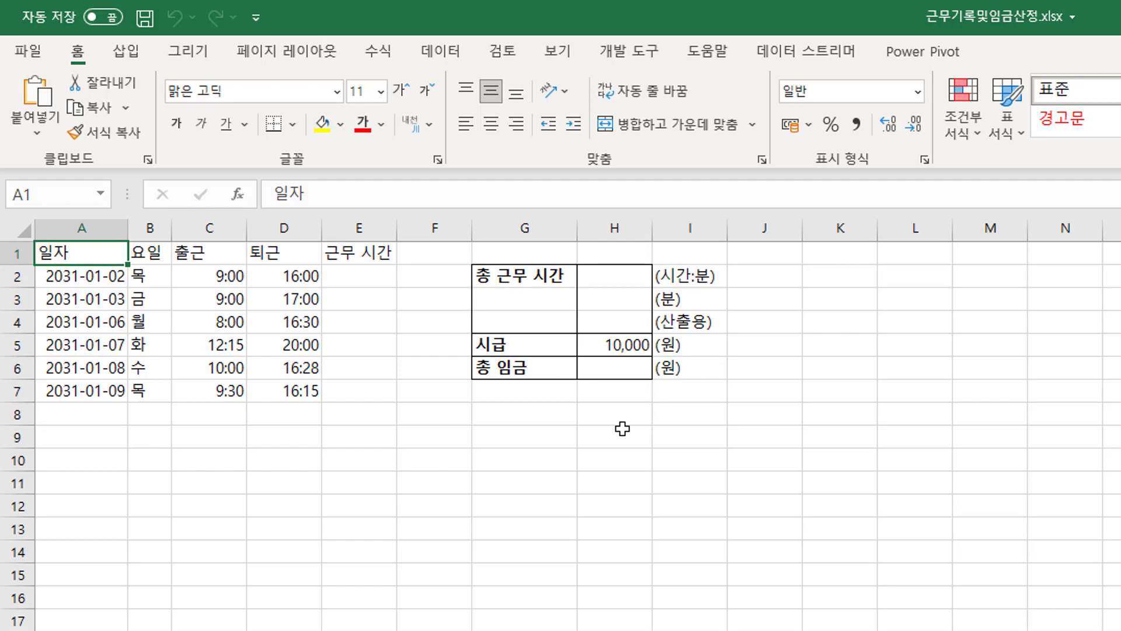
Enter =D2-C2 in E2 to compute the first day's work hours
{"action": "left_click", "coordinate": [346, 273]}
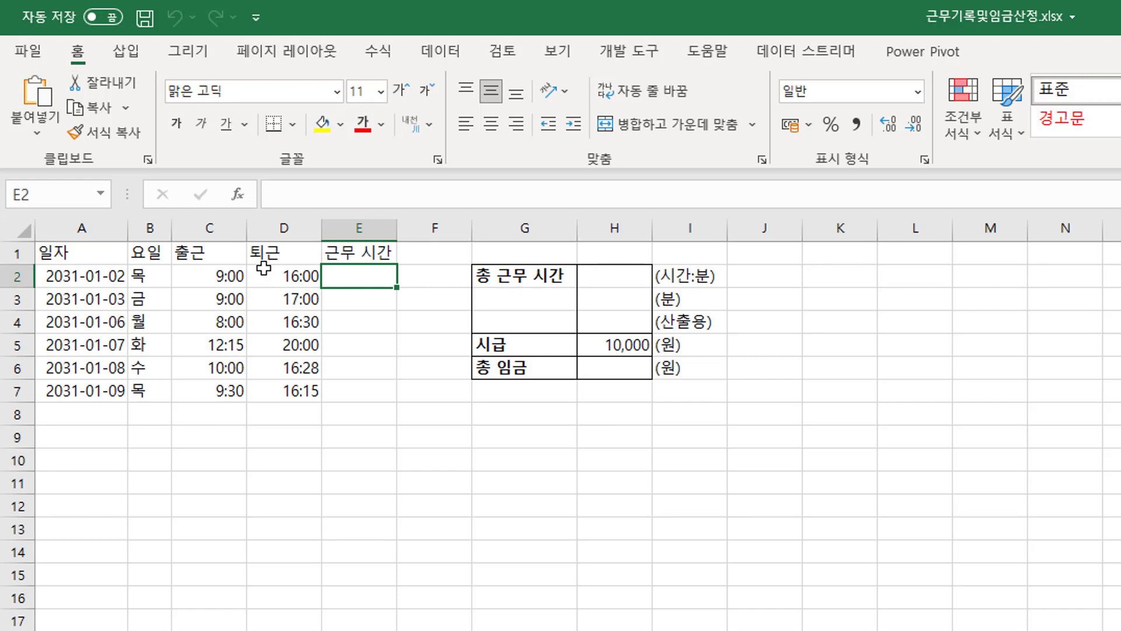
{"action": "left_click", "coordinate": [204, 276]}
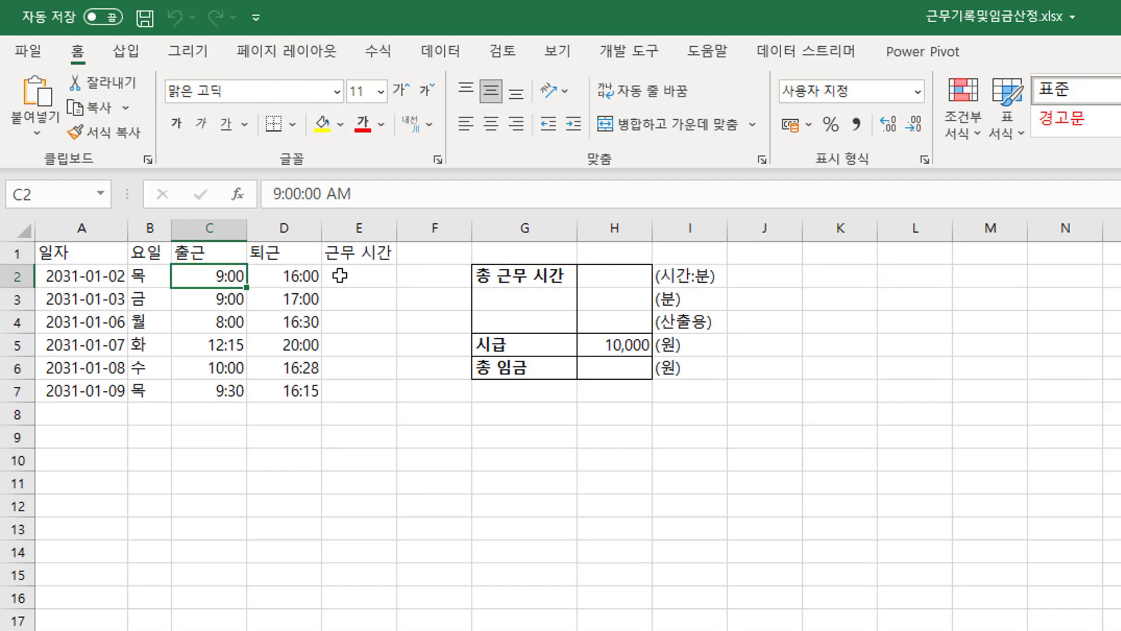
{"action": "left_click", "coordinate": [364, 275]}
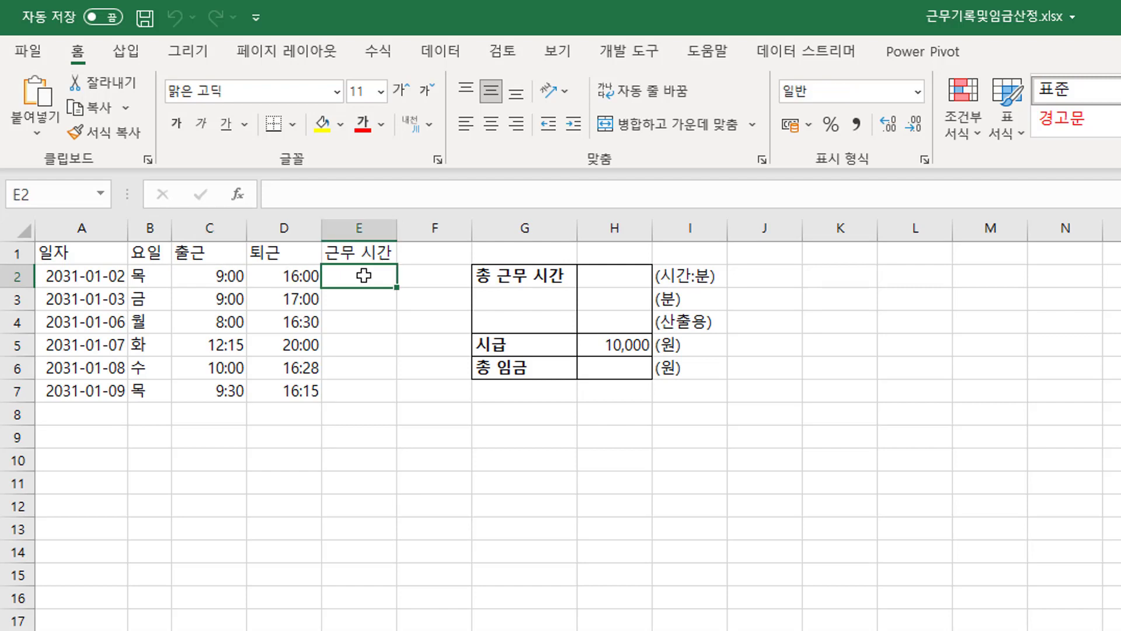
{"action": "type", "text": "="}
{"action": "key", "text": "Left"}
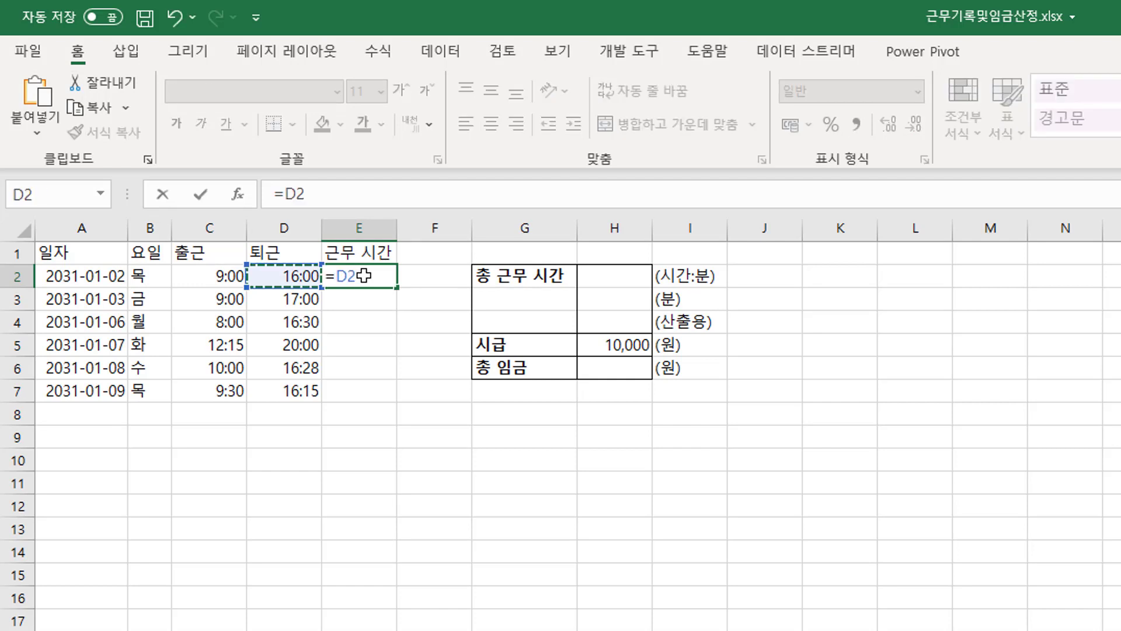
{"action": "type", "text": "-"}
{"action": "key", "text": "Left"}
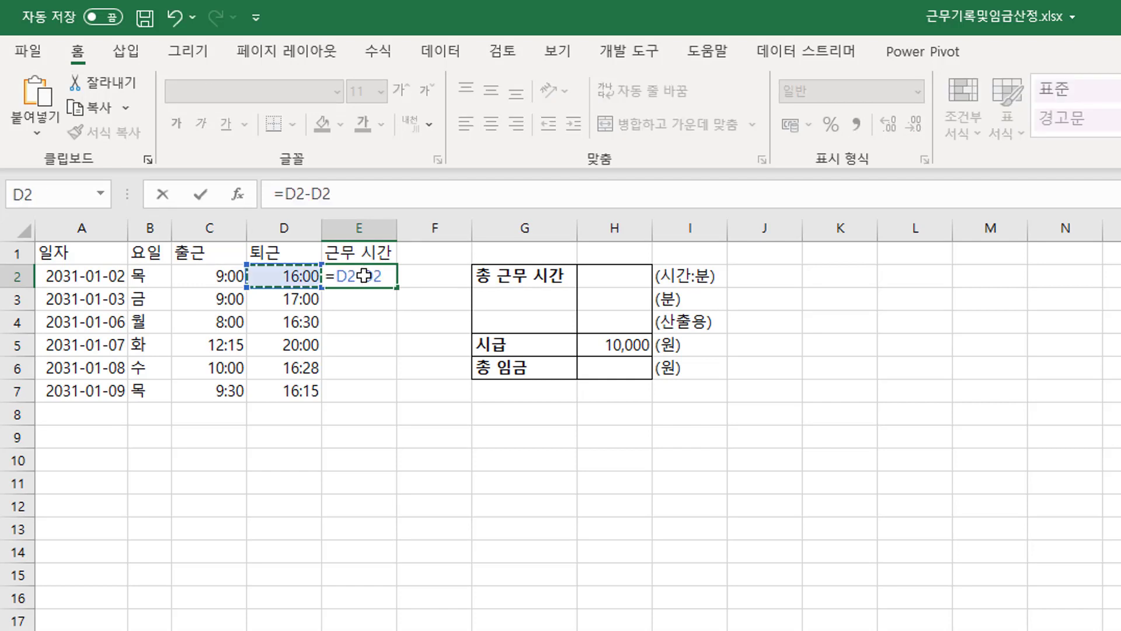
{"action": "key", "text": "Left"}
{"action": "key", "text": "ctrl+Return"}
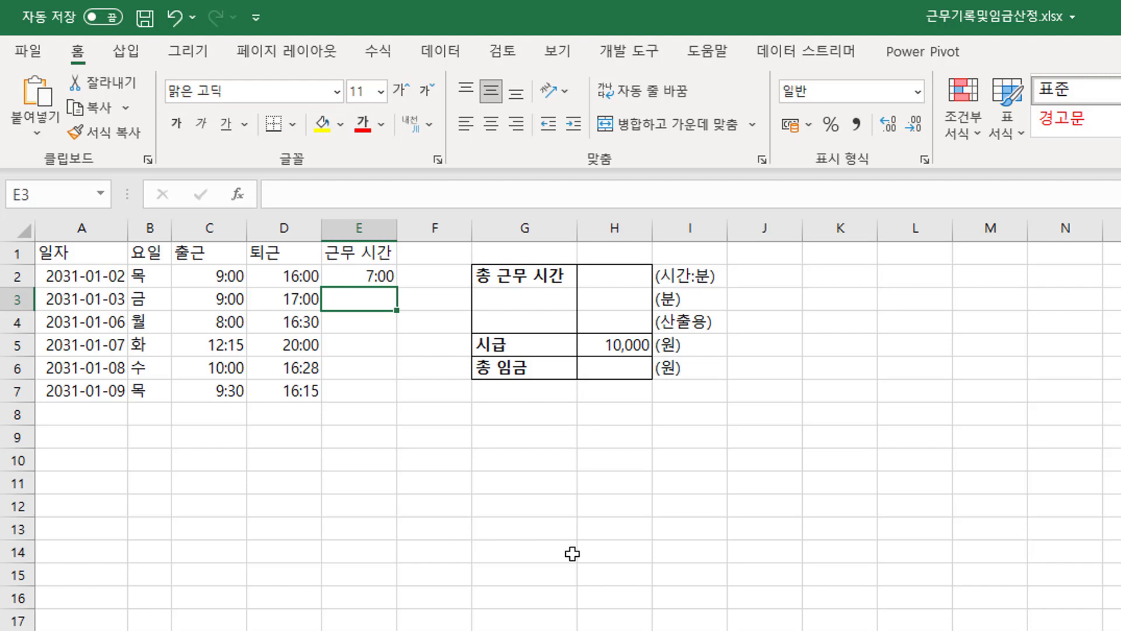
Copy the formula down to E7, giving 7:00, 8:00, 8:30, 7:45, 6:28 and 6:45
{"action": "left_click", "coordinate": [358, 275]}
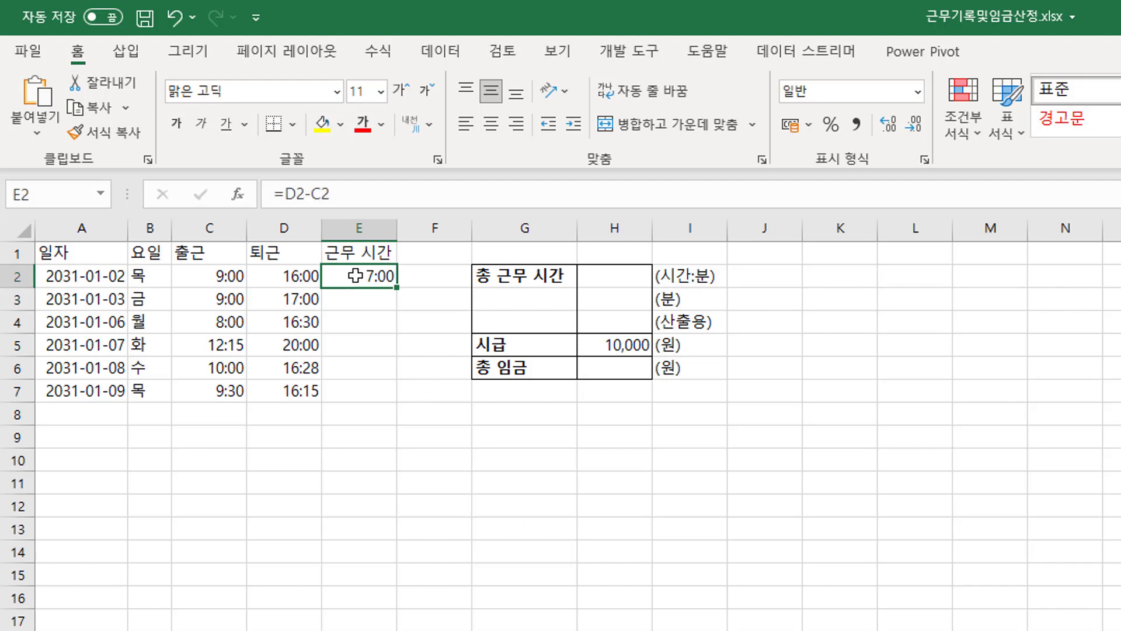
{"action": "double_click", "coordinate": [397, 288]}
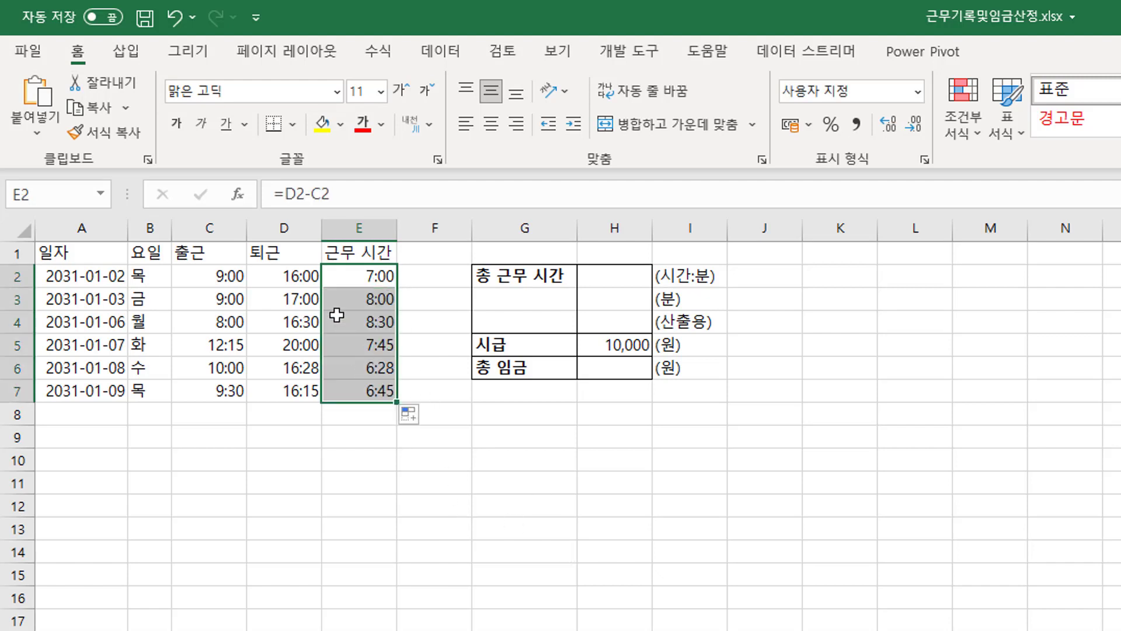
{"action": "left_click", "coordinate": [376, 345]}
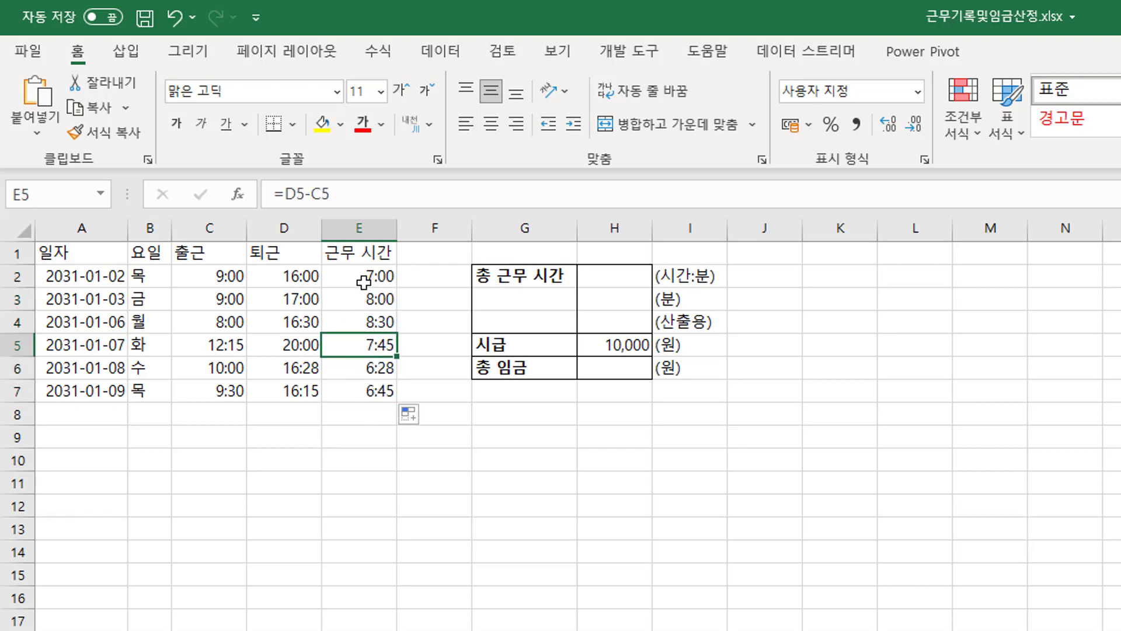
{"action": "left_click_drag", "start_coordinate": [368, 283], "coordinate": [367, 386]}
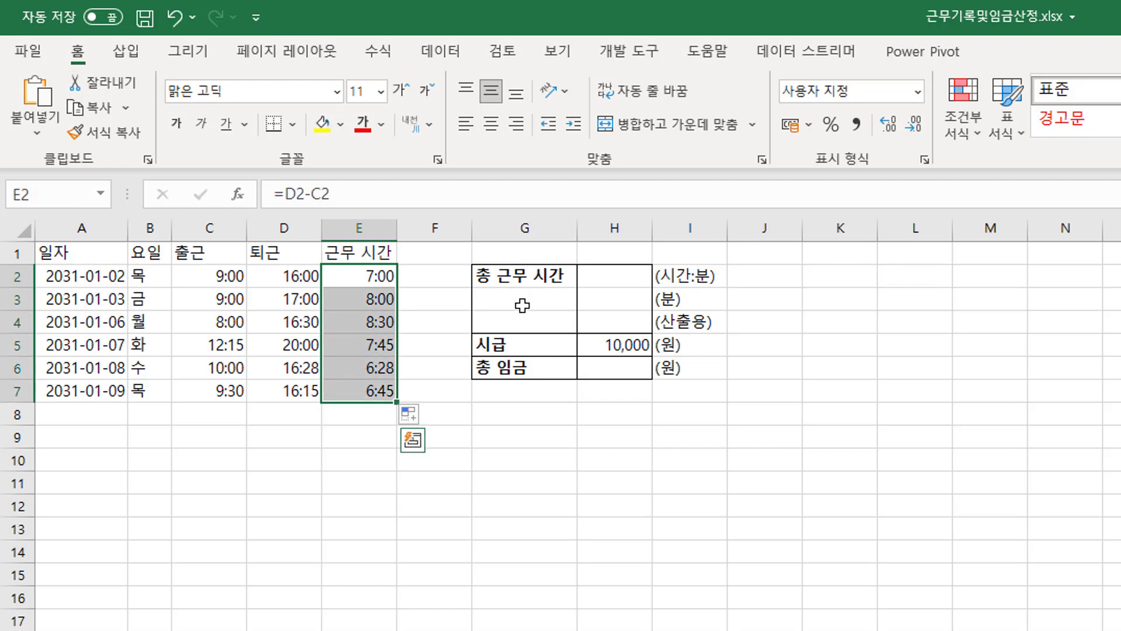
{"action": "left_click", "coordinate": [627, 281]}
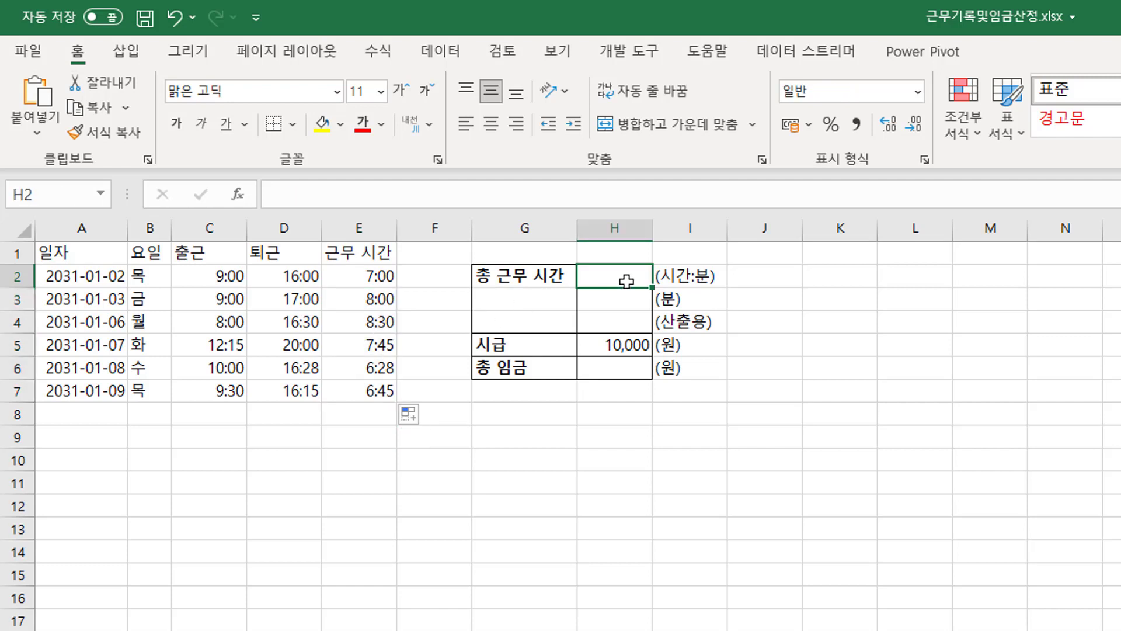
Enter =SUM(E2:E7) in H2, totalling the daily hours as 20:28
{"action": "type", "text": "="}
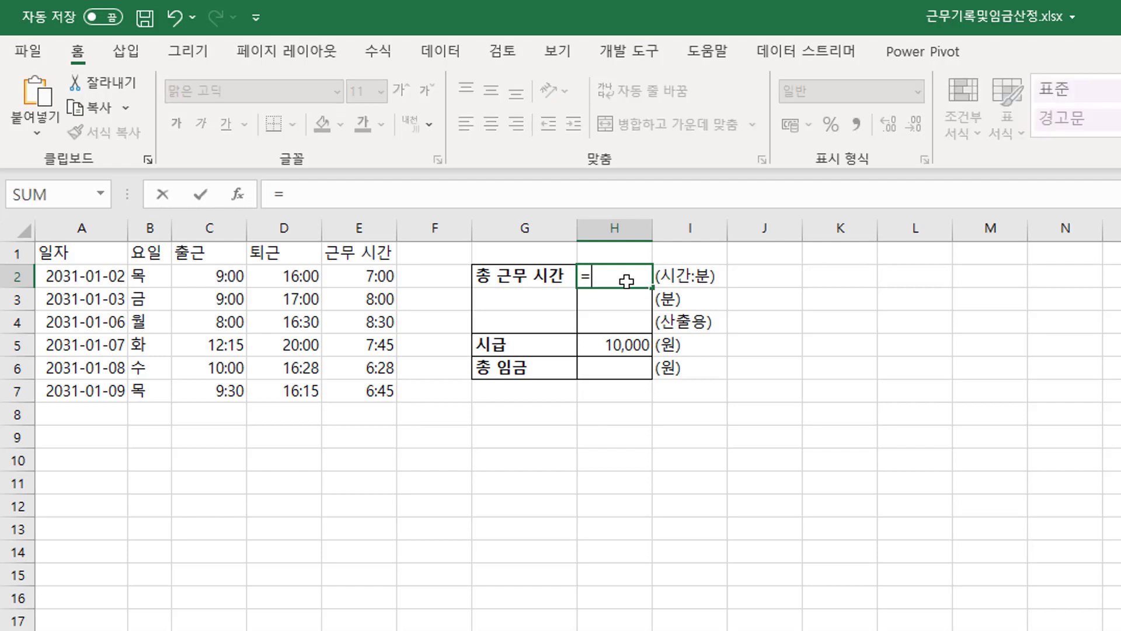
{"action": "type", "text": "sum"}
{"action": "key", "text": "Tab"}
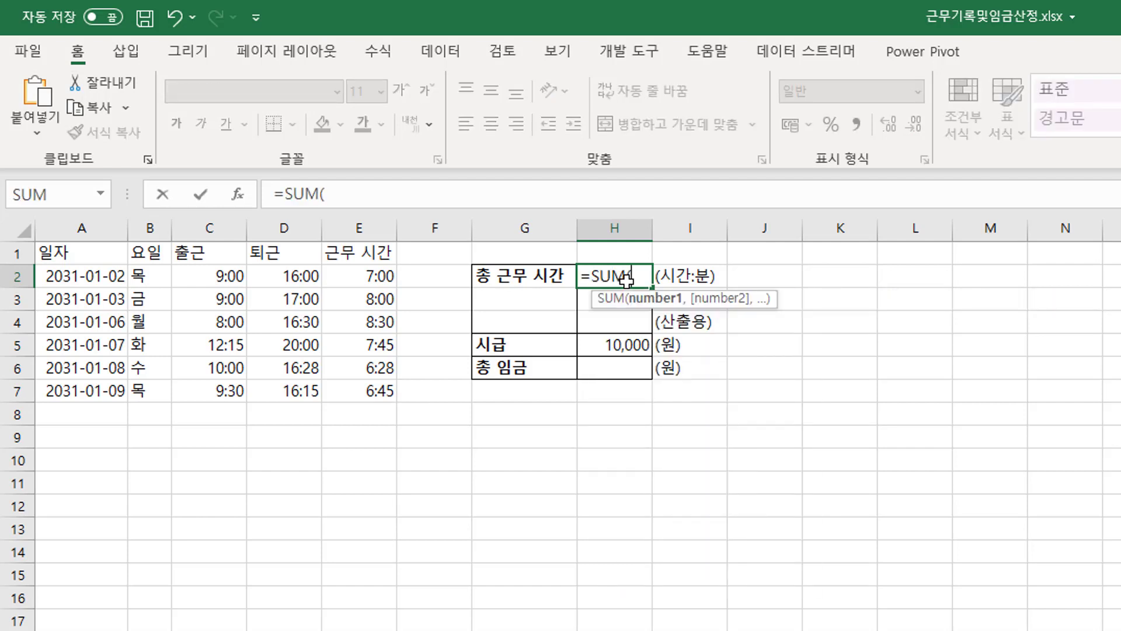
{"action": "left_click_drag", "start_coordinate": [377, 276], "coordinate": [377, 390]}
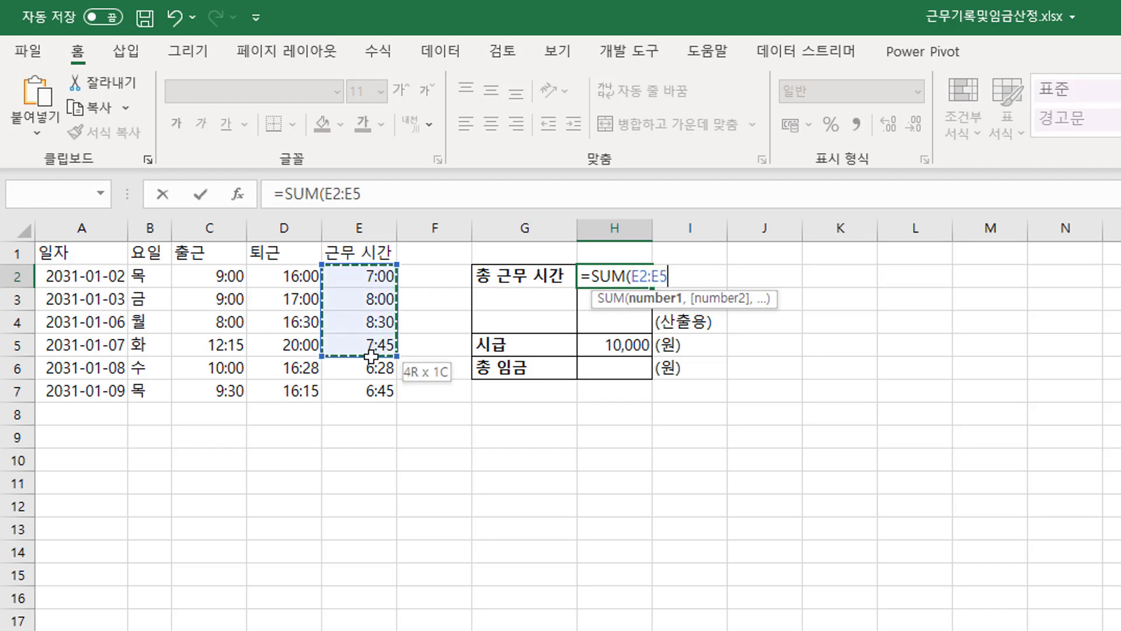
{"action": "key", "text": "Return"}
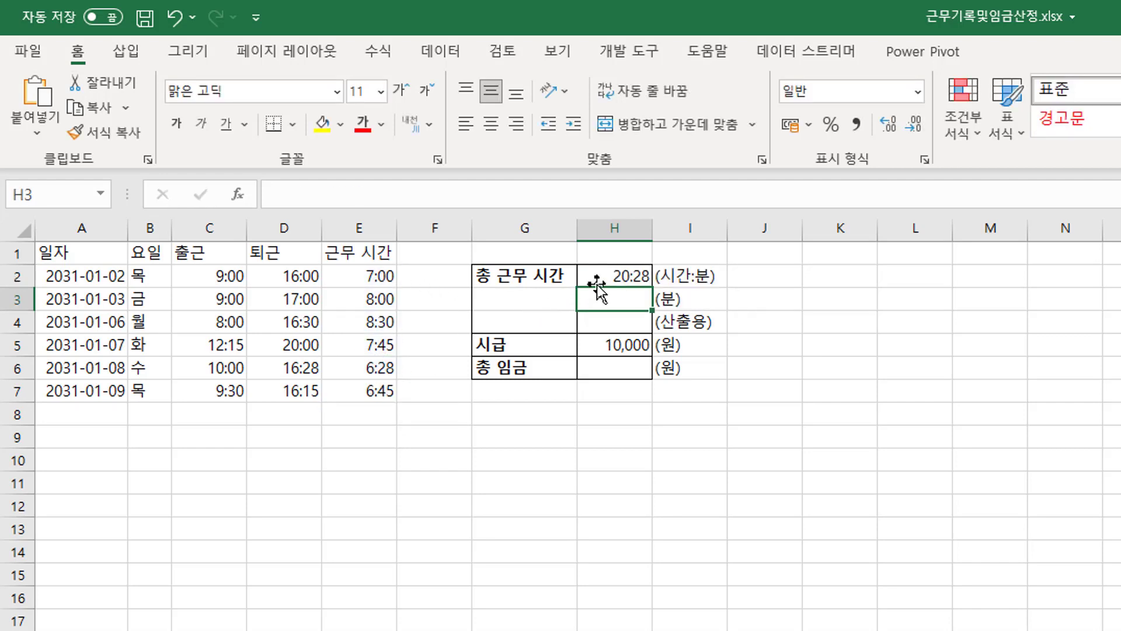
{"action": "left_click", "coordinate": [617, 278]}
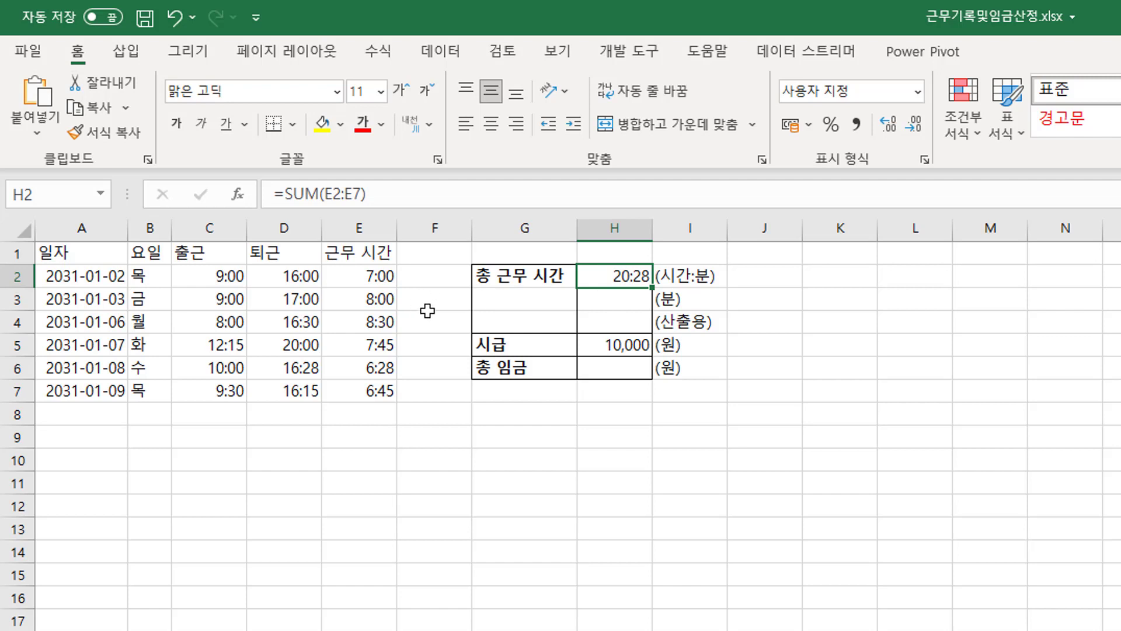
{"action": "left_click", "coordinate": [377, 278]}
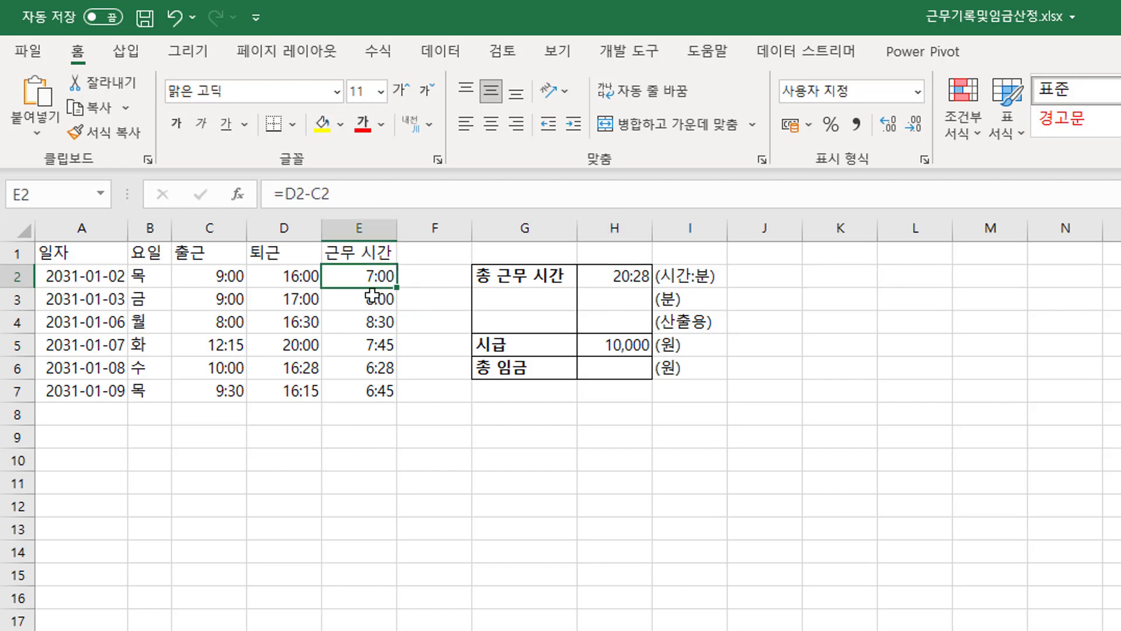
{"action": "left_click", "coordinate": [374, 299]}
{"action": "left_click", "coordinate": [375, 324]}
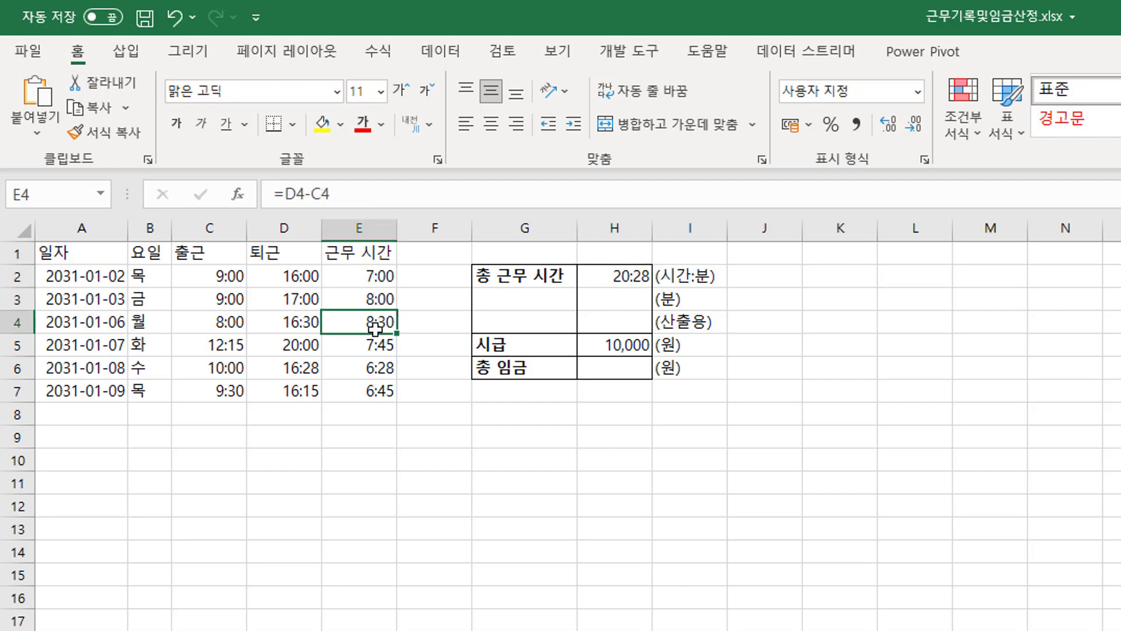
{"action": "left_click", "coordinate": [379, 277]}
{"action": "left_click", "coordinate": [380, 299]}
{"action": "left_click", "coordinate": [383, 323]}
{"action": "left_click", "coordinate": [608, 274]}
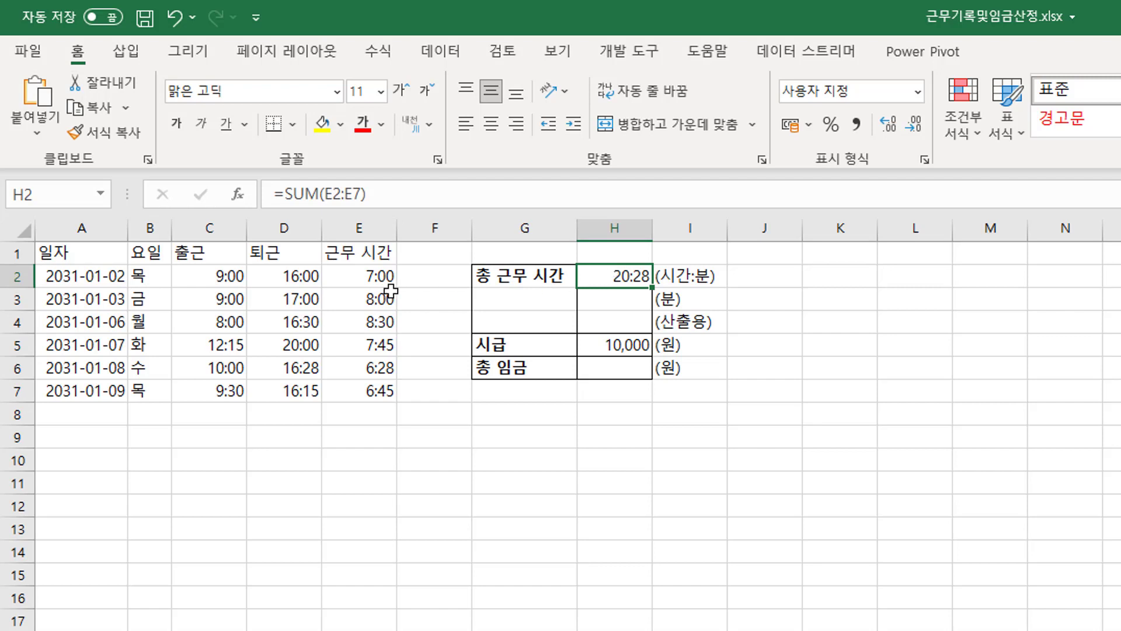
{"action": "left_click_drag", "start_coordinate": [368, 275], "coordinate": [373, 388]}
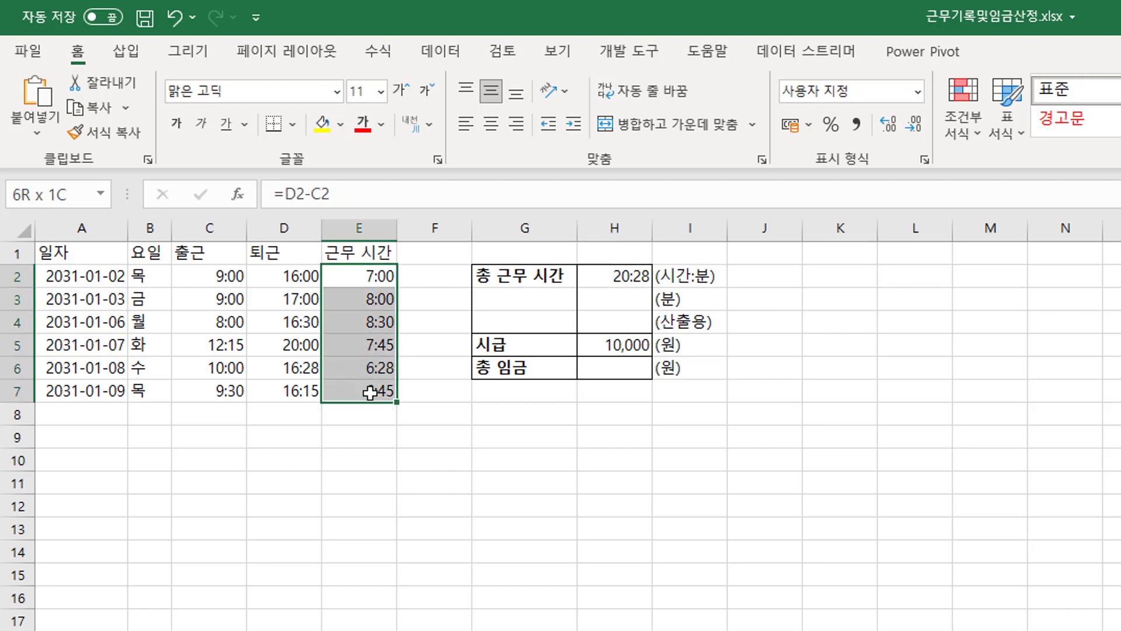
{"action": "left_click", "coordinate": [622, 273]}
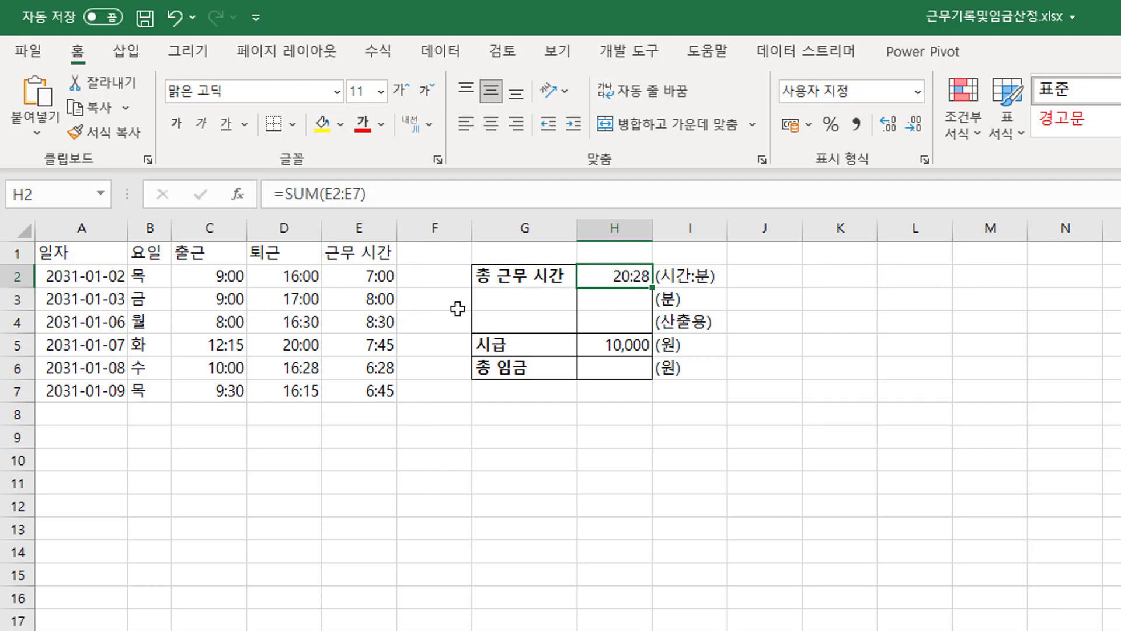
{"action": "left_click_drag", "start_coordinate": [369, 276], "coordinate": [366, 385]}
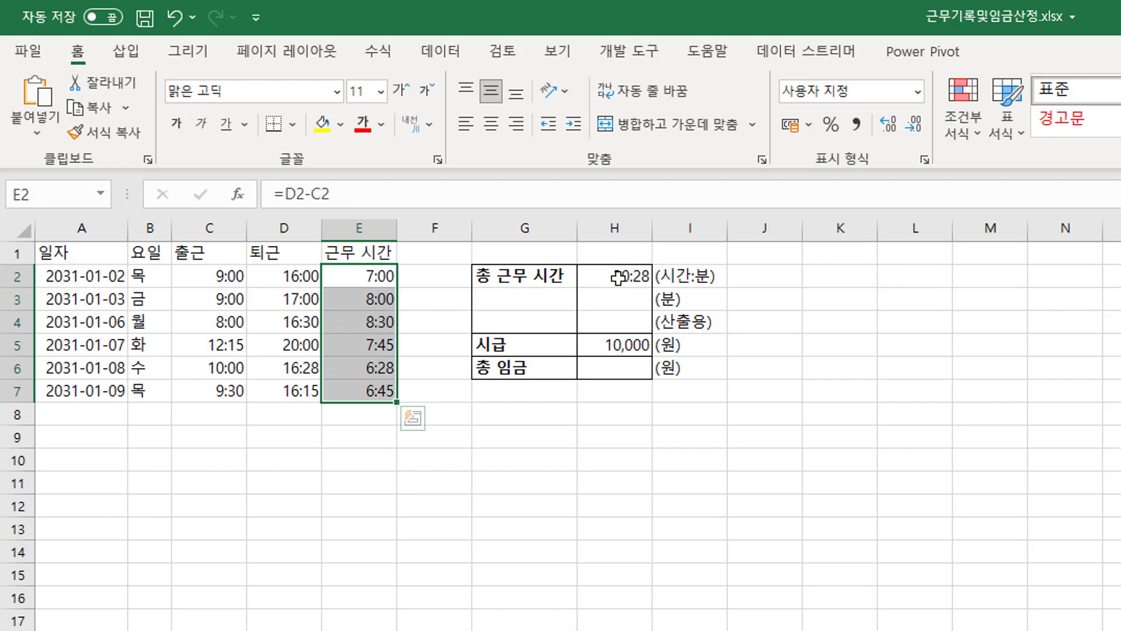
{"action": "left_click", "coordinate": [618, 278]}
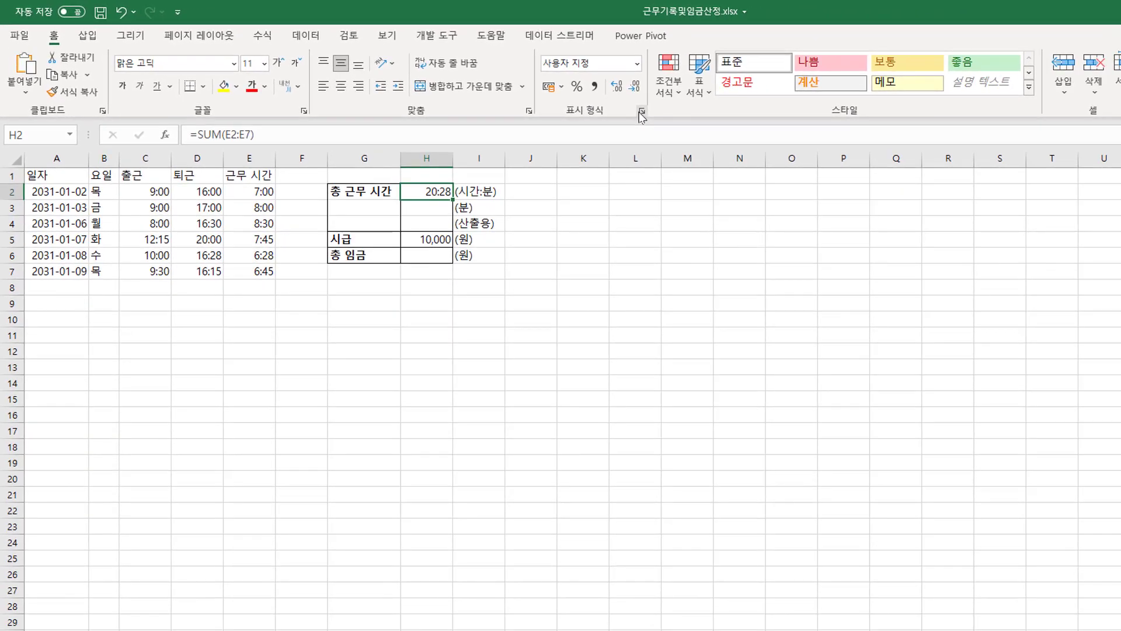
Give H2 the custom [hh]:mm format so the total reads 44:28
{"action": "left_click", "coordinate": [642, 115]}
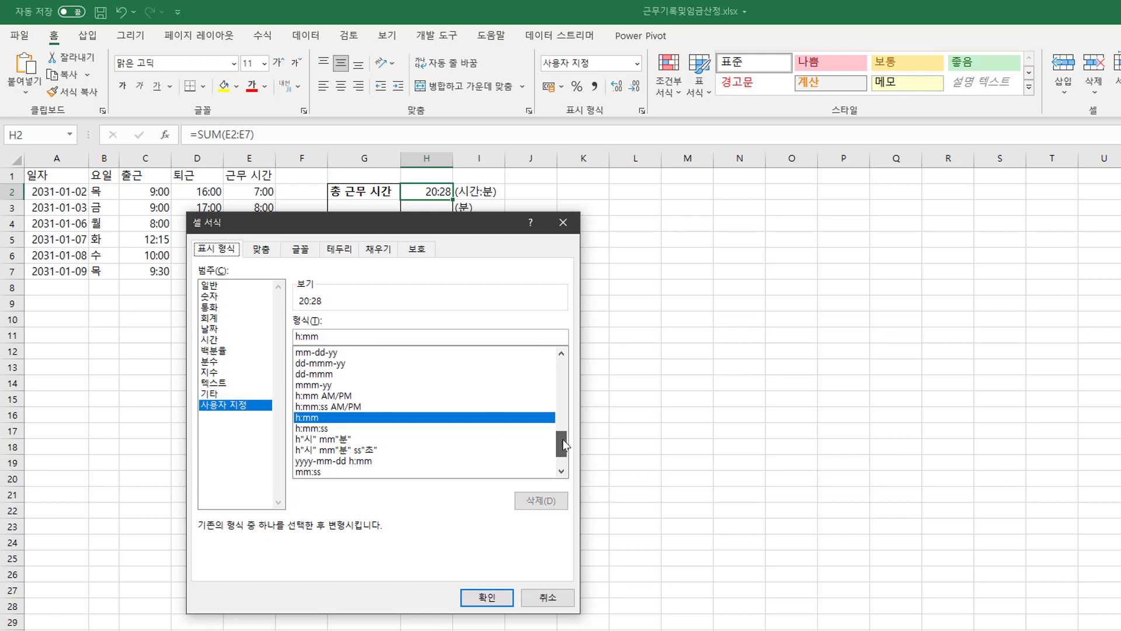
{"action": "left_click_drag", "start_coordinate": [564, 445], "coordinate": [564, 453]}
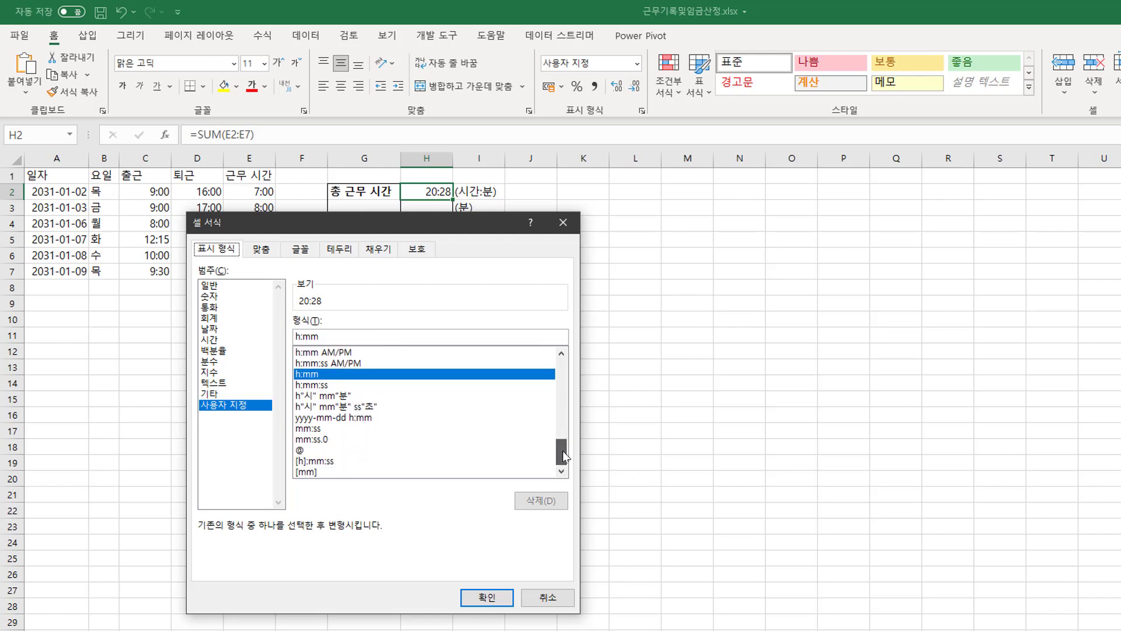
{"action": "left_click", "coordinate": [308, 462]}
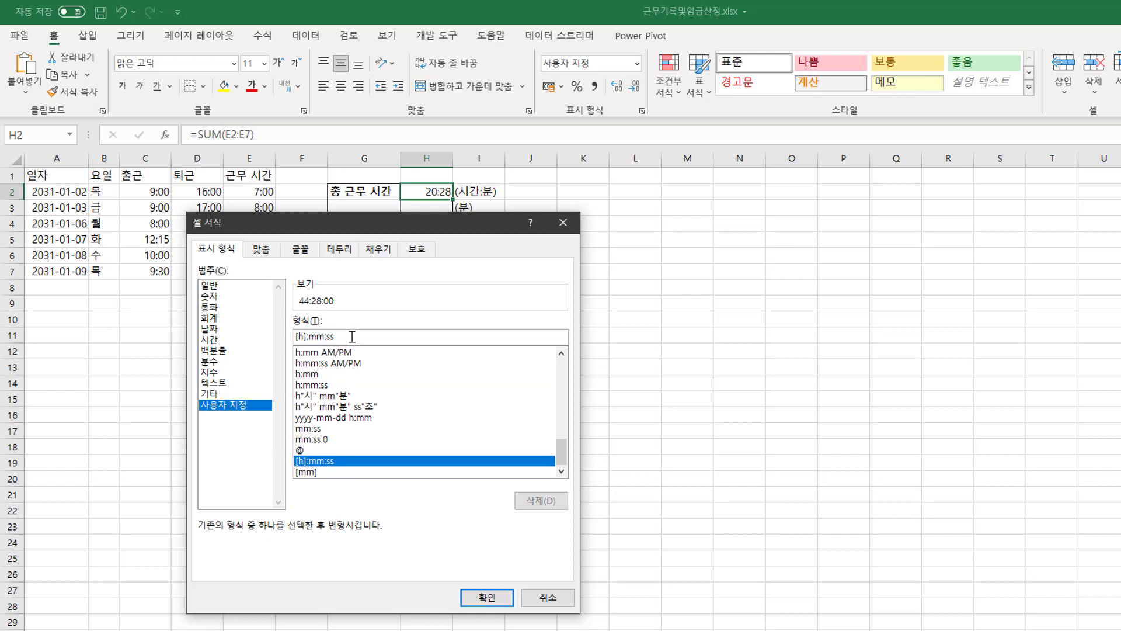
{"action": "left_click_drag", "start_coordinate": [352, 336], "coordinate": [261, 330]}
{"action": "type", "text": "["}
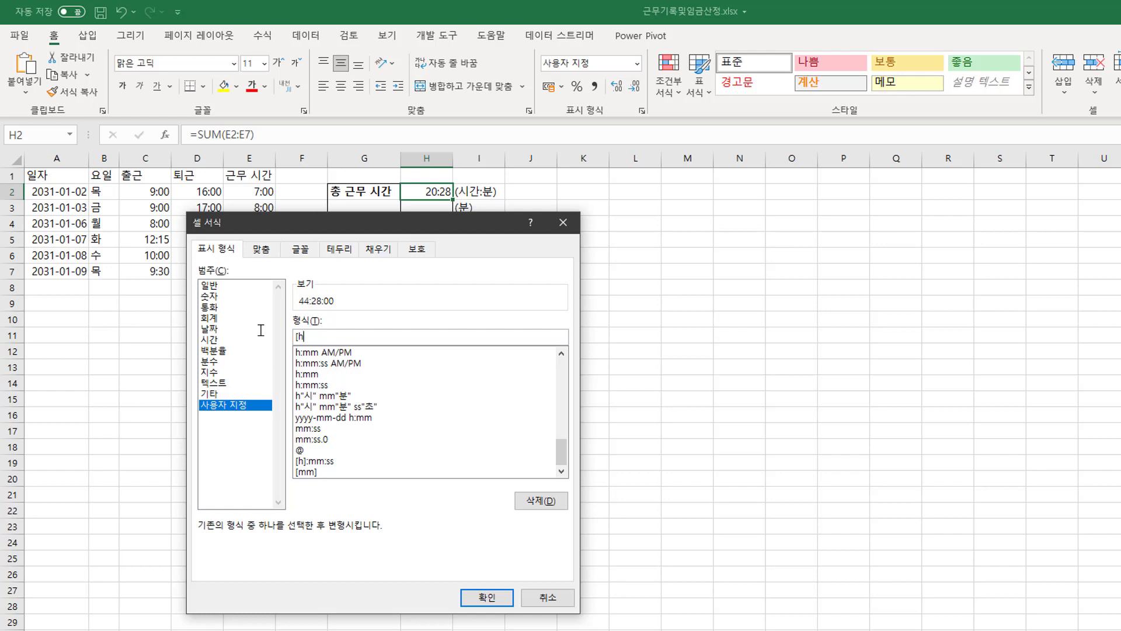
{"action": "type", "text": "h"}
{"action": "type", "text": "]"}
{"action": "type", "text": ":"}
{"action": "type", "text": "mm"}
{"action": "left_click", "coordinate": [487, 597]}
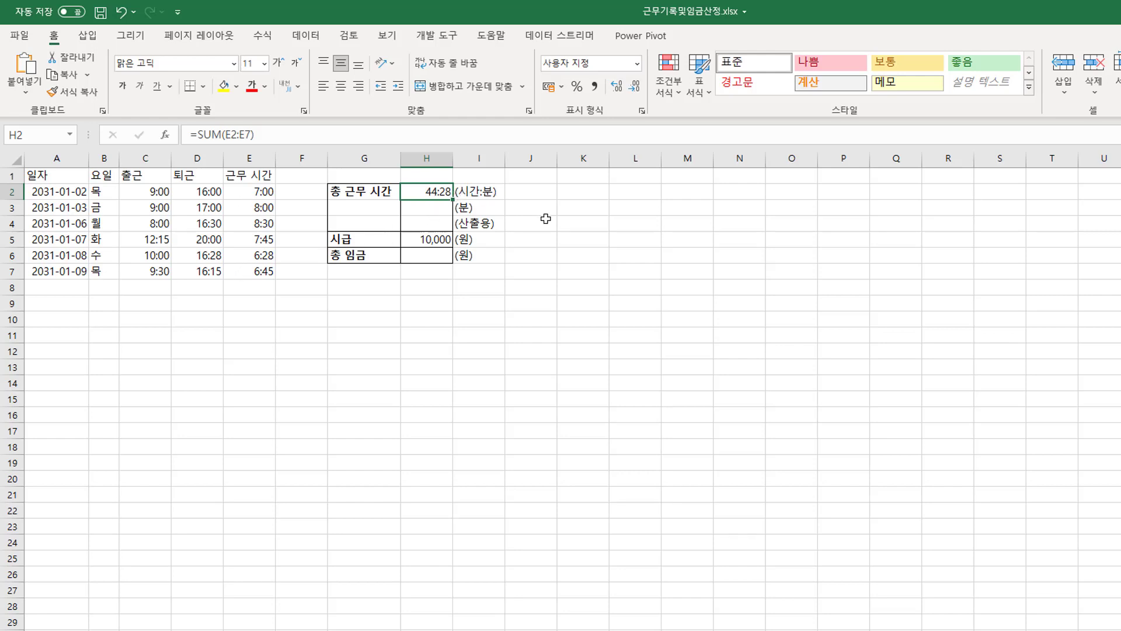
Link H3 to the total work time with the formula =H2
{"action": "left_click", "coordinate": [442, 209]}
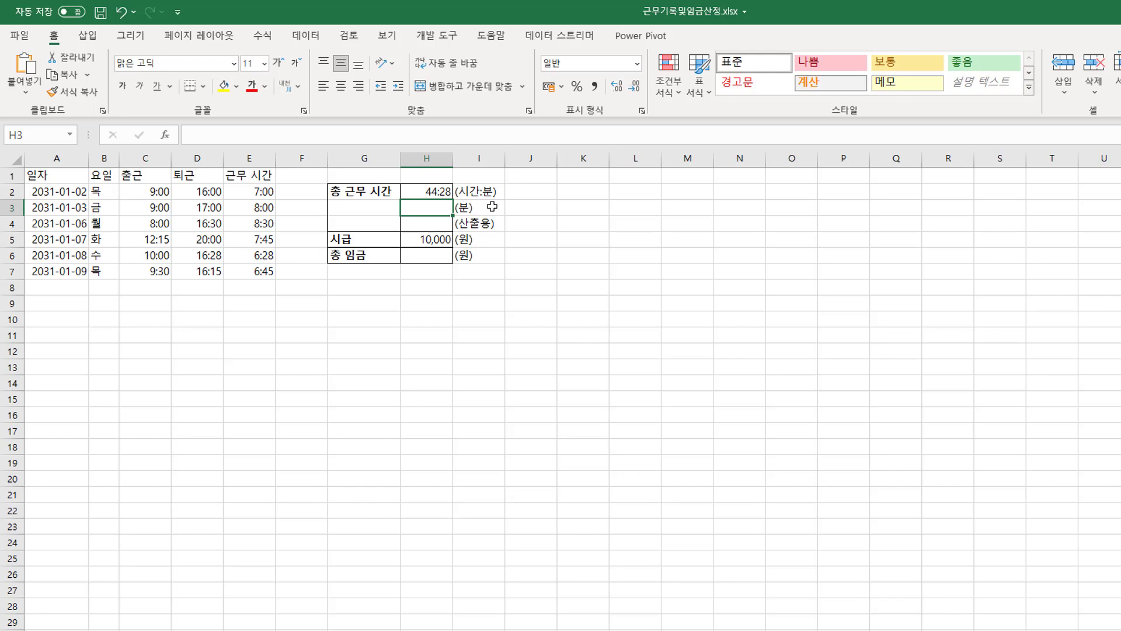
{"action": "type", "text": "="}
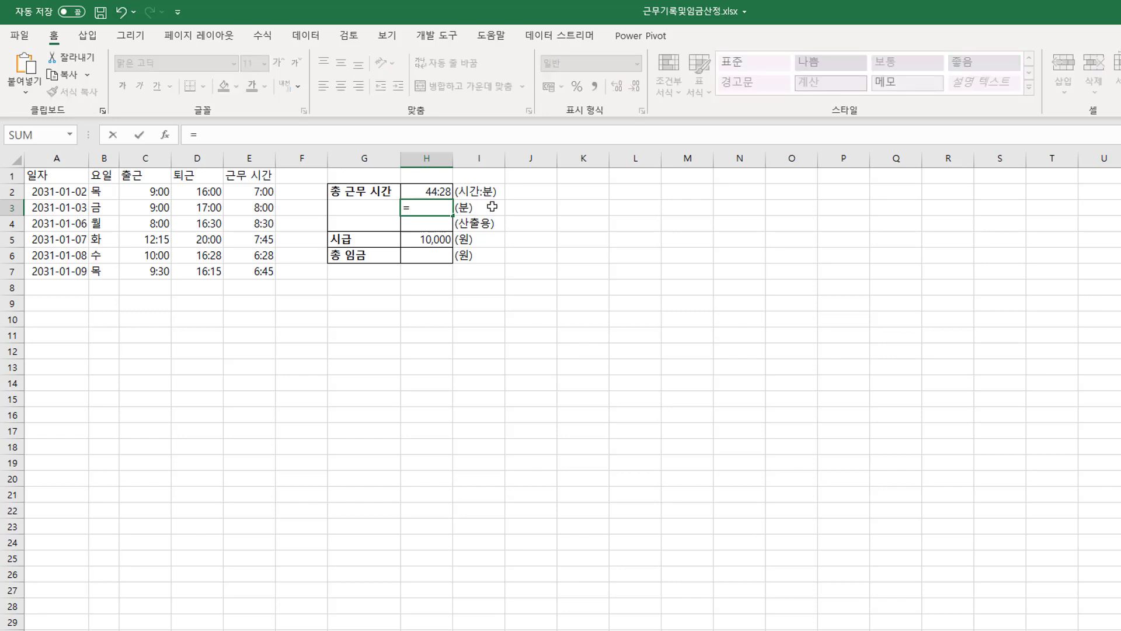
{"action": "left_click", "coordinate": [443, 192]}
{"action": "key", "text": "Return"}
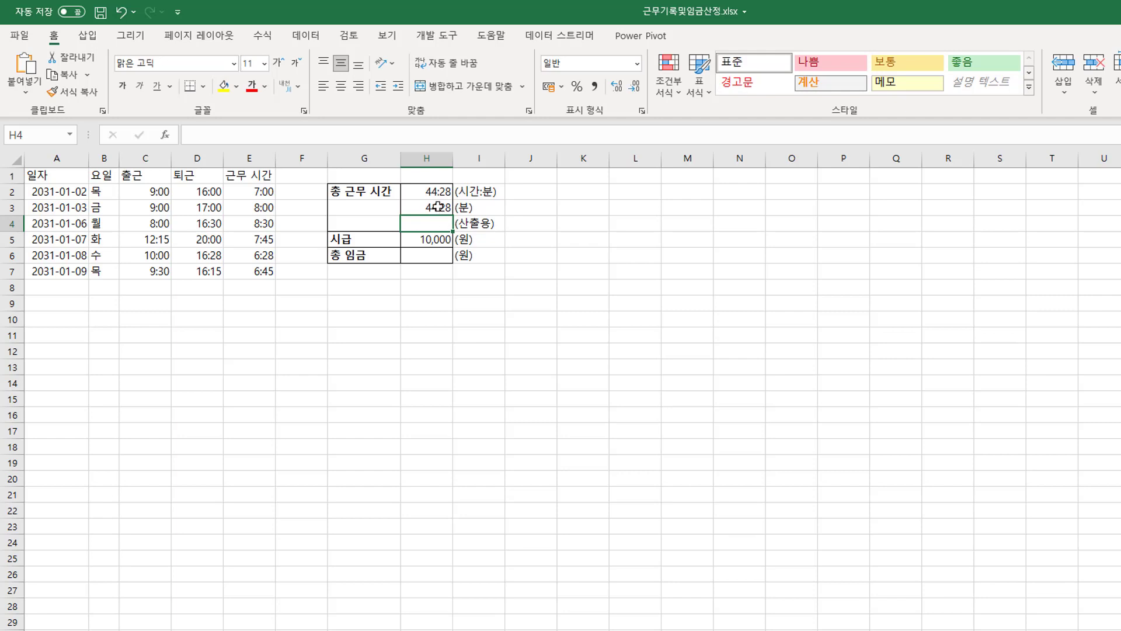
{"action": "left_click", "coordinate": [438, 206]}
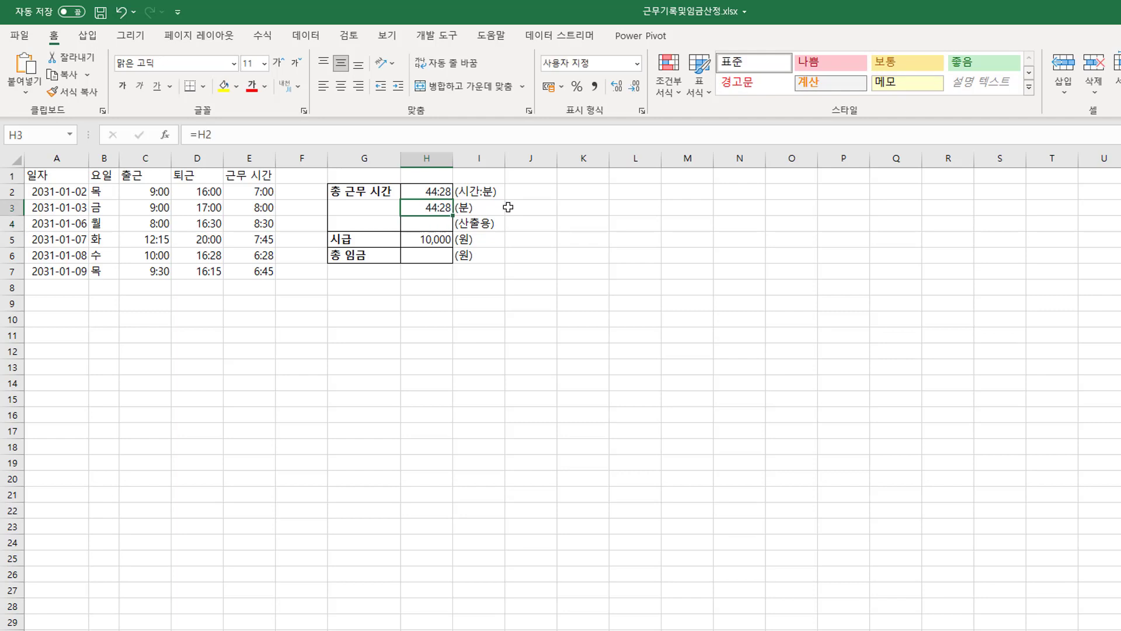
Format H3 with the custom [mm] code so it shows 2668 minutes
{"action": "left_click", "coordinate": [642, 112]}
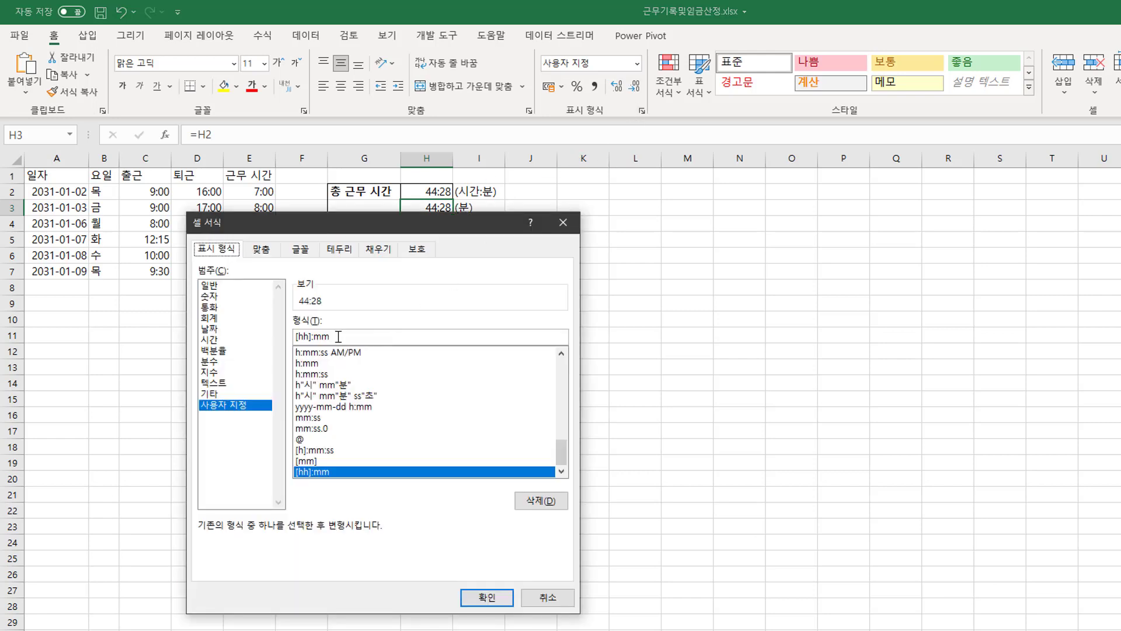
{"action": "left_click_drag", "start_coordinate": [338, 337], "coordinate": [295, 337]}
{"action": "type", "text": "["}
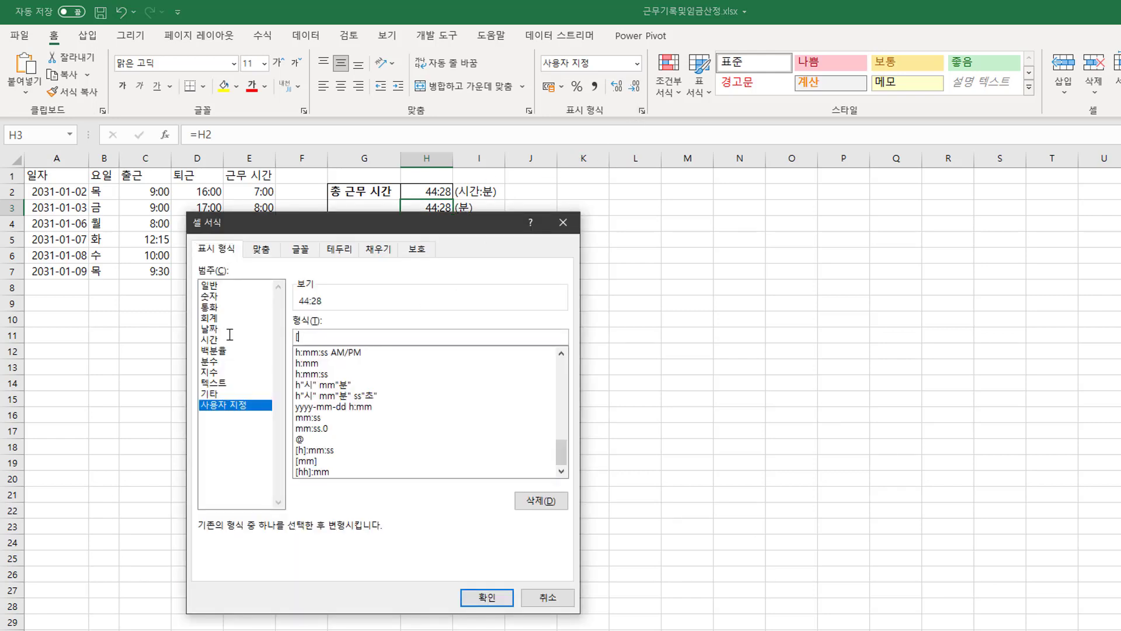
{"action": "type", "text": "mm]"}
{"action": "left_click", "coordinate": [485, 597]}
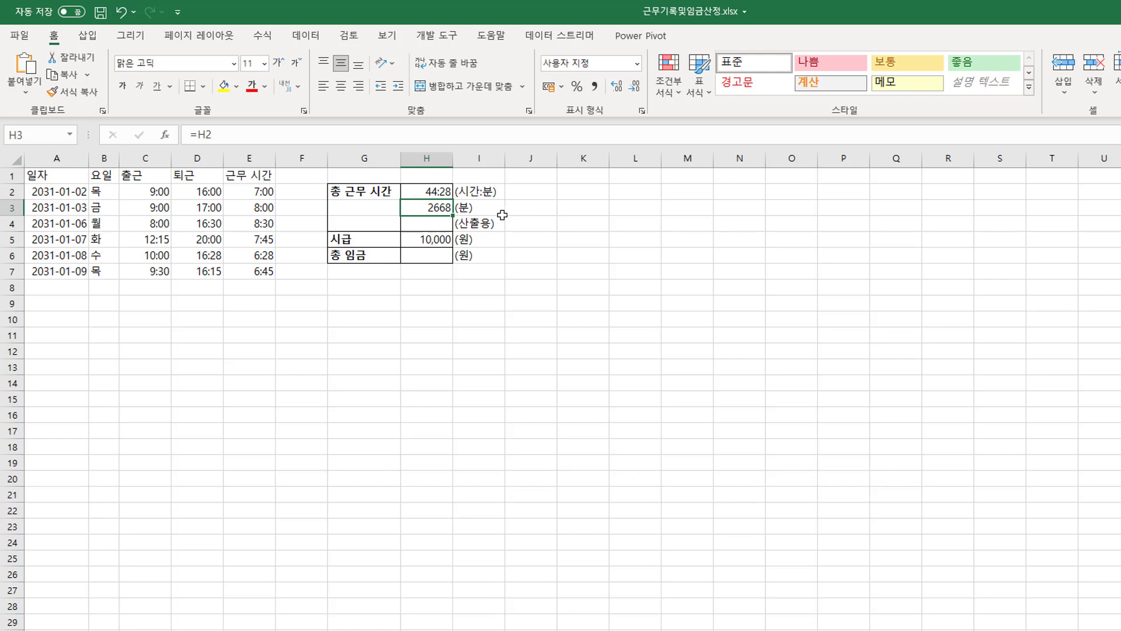
{"action": "left_click", "coordinate": [430, 257]}
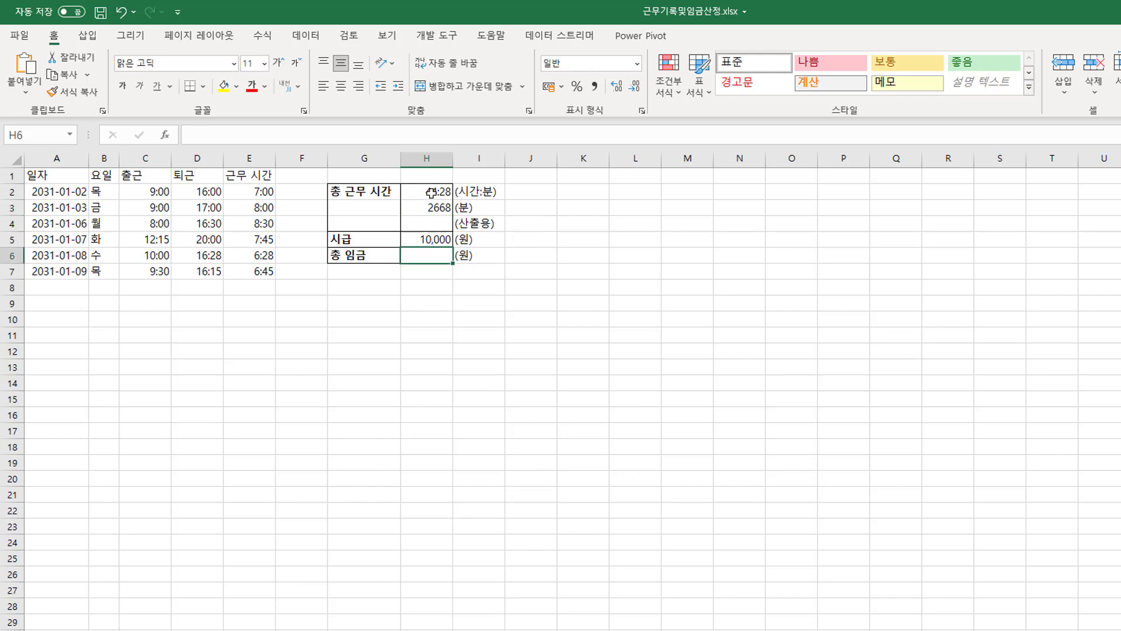
{"action": "left_click", "coordinate": [432, 192]}
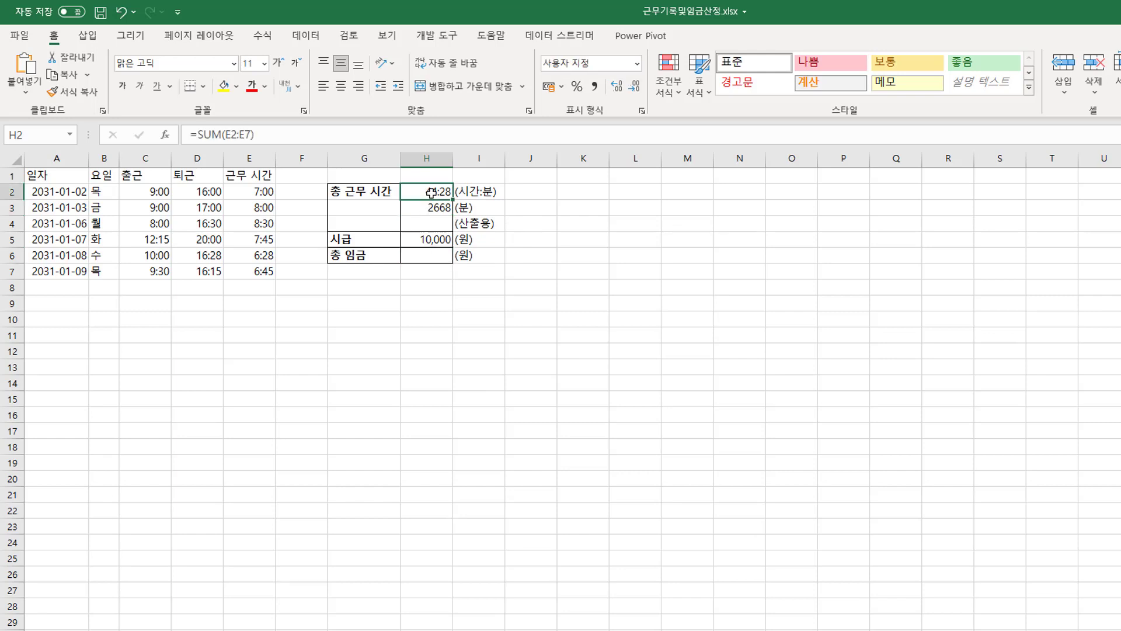
{"action": "left_click", "coordinate": [435, 242]}
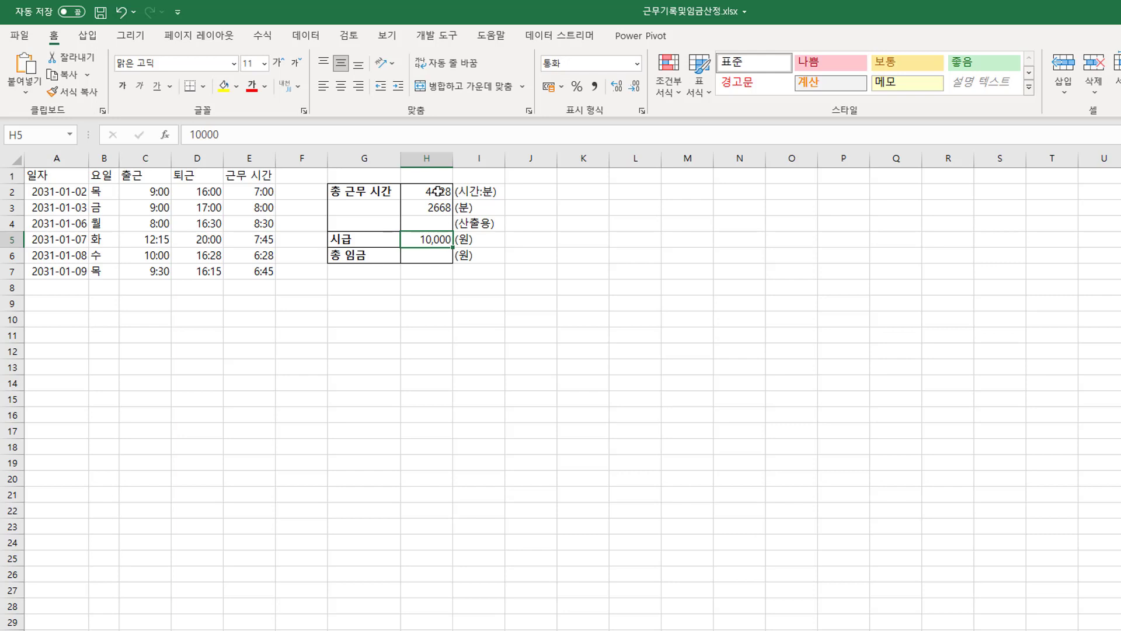
{"action": "left_click", "coordinate": [438, 191]}
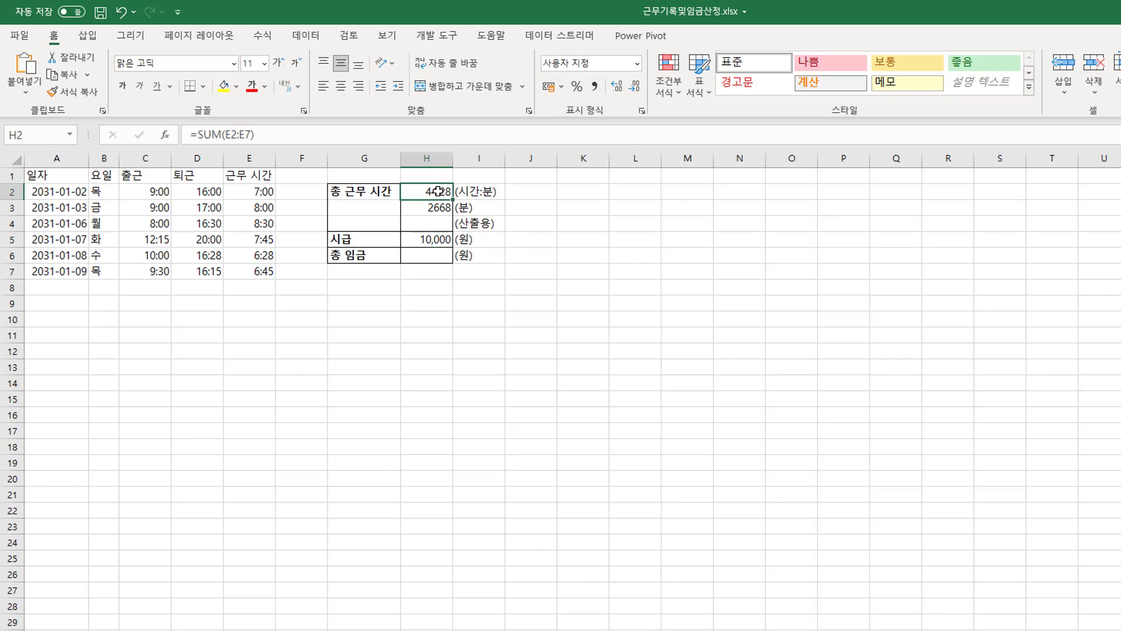
{"action": "left_click", "coordinate": [431, 240]}
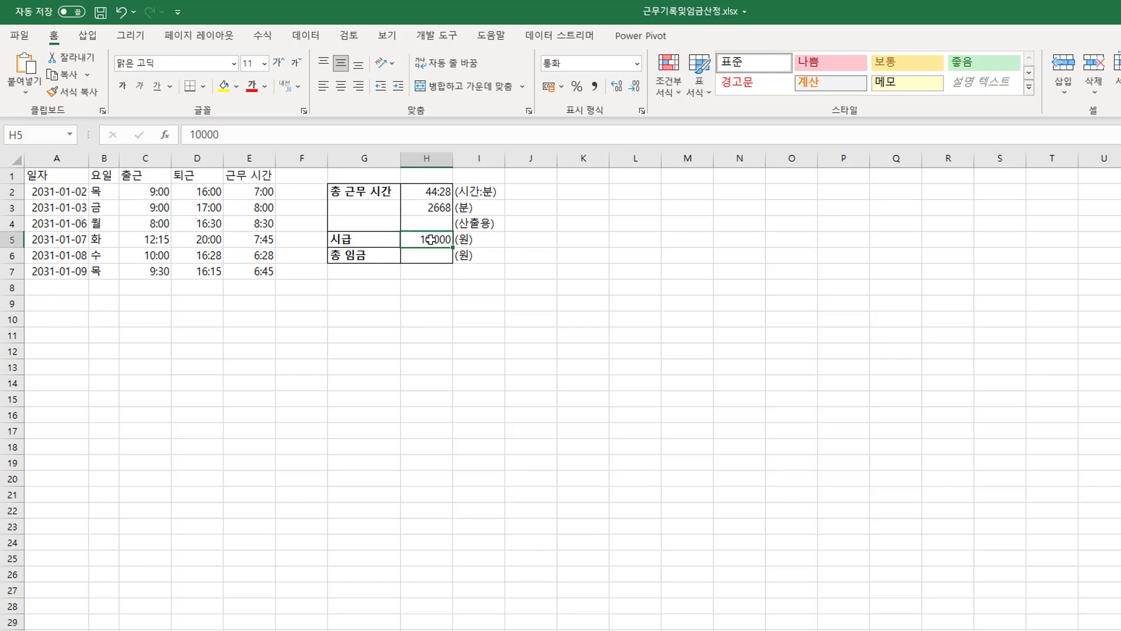
{"action": "left_click", "coordinate": [429, 223]}
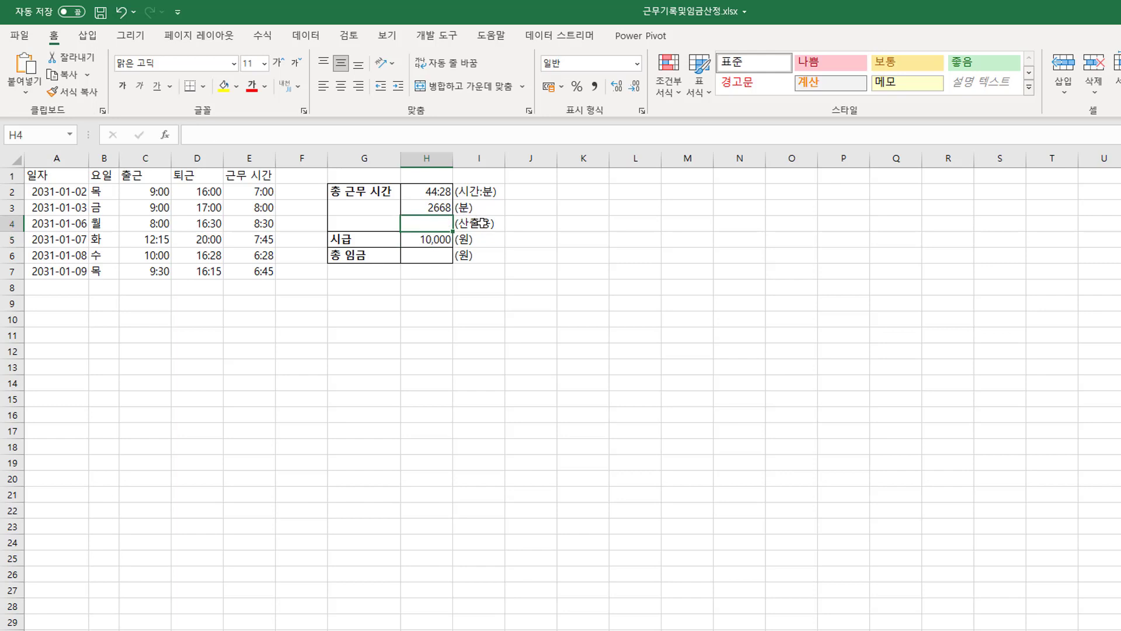
{"action": "left_click", "coordinate": [481, 224]}
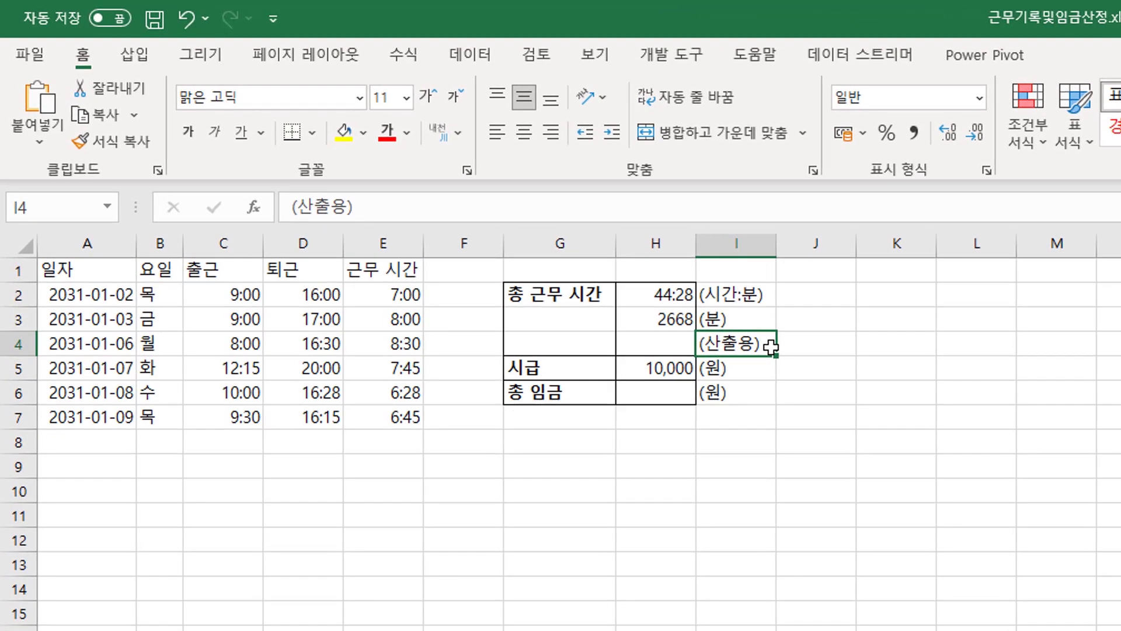
Enter =H2*24 in H4 to convert the total work time into hours
{"action": "left_click", "coordinate": [650, 340]}
{"action": "type", "text": "="}
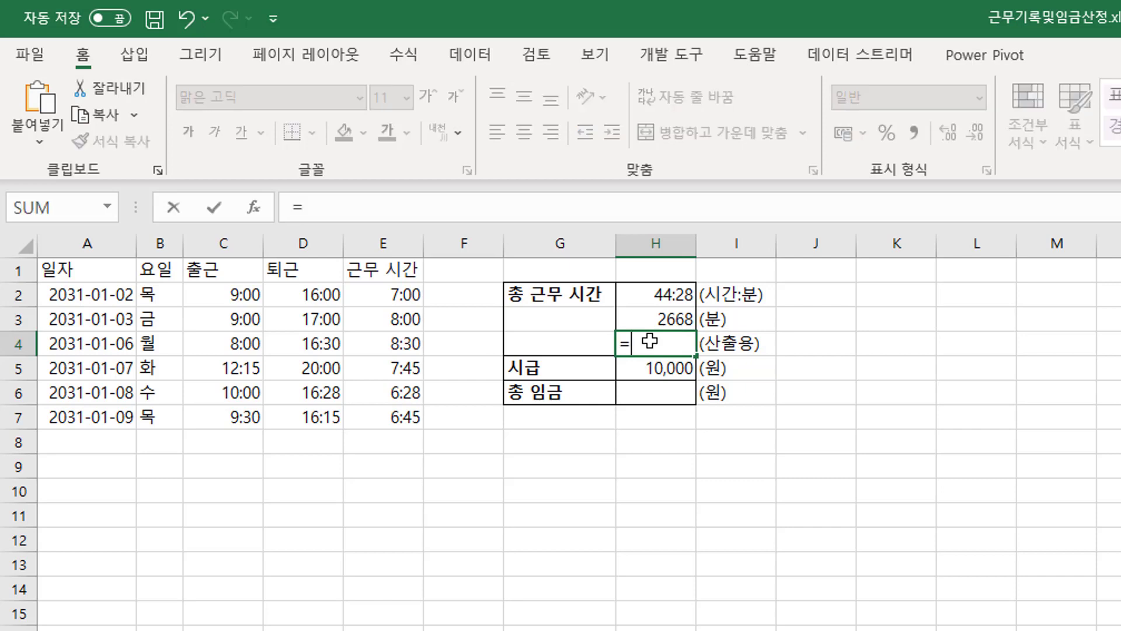
{"action": "left_click", "coordinate": [642, 297]}
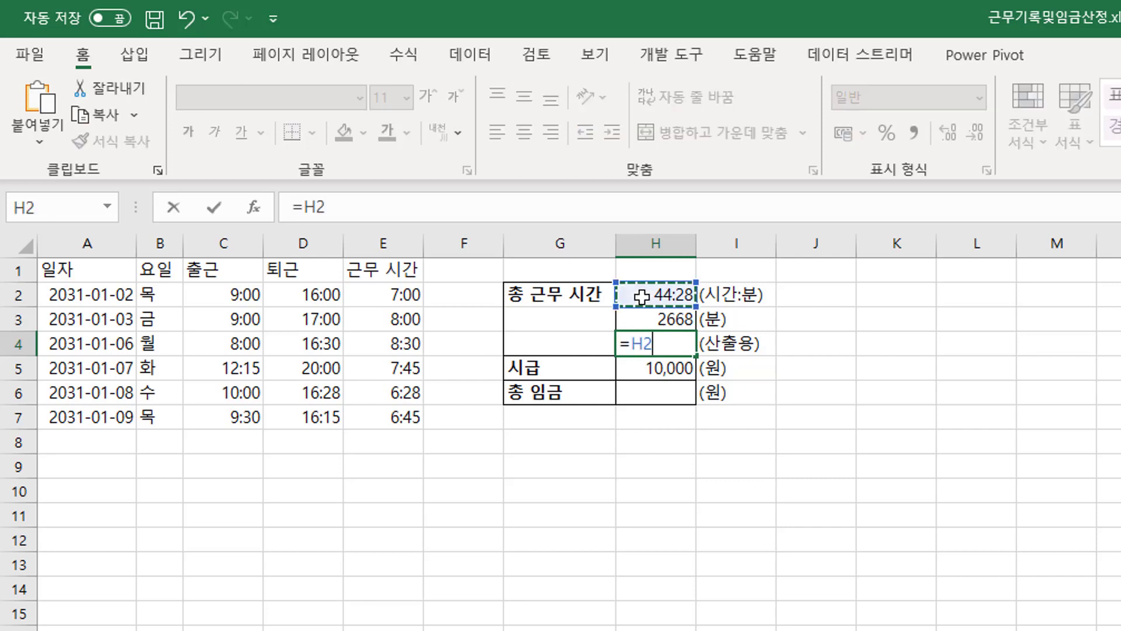
{"action": "key", "text": "Return"}
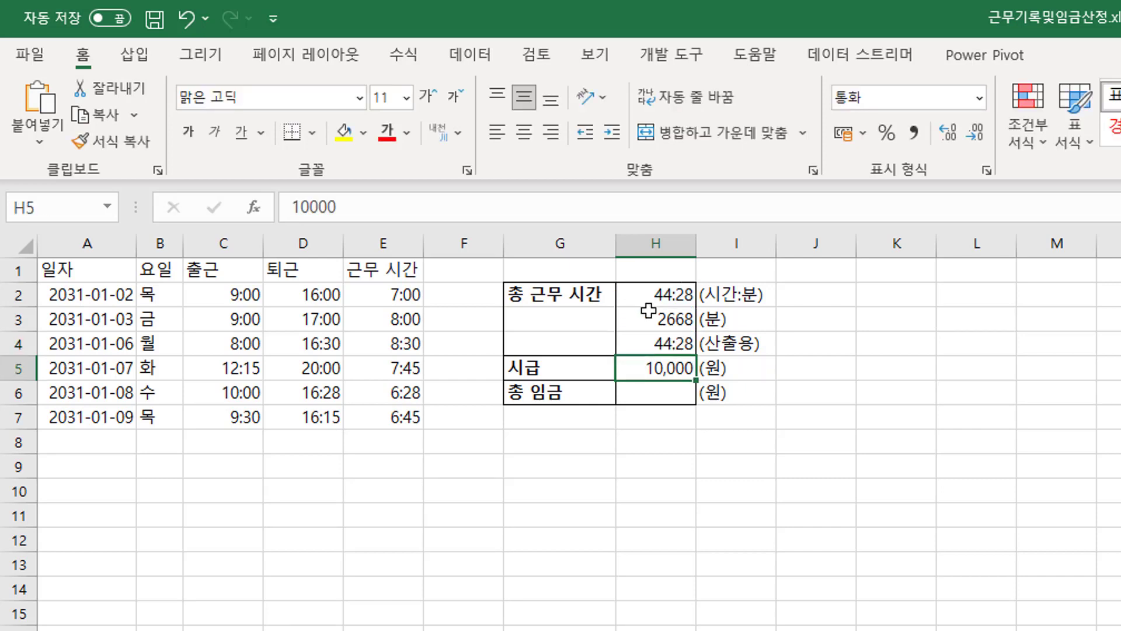
{"action": "left_click", "coordinate": [663, 343]}
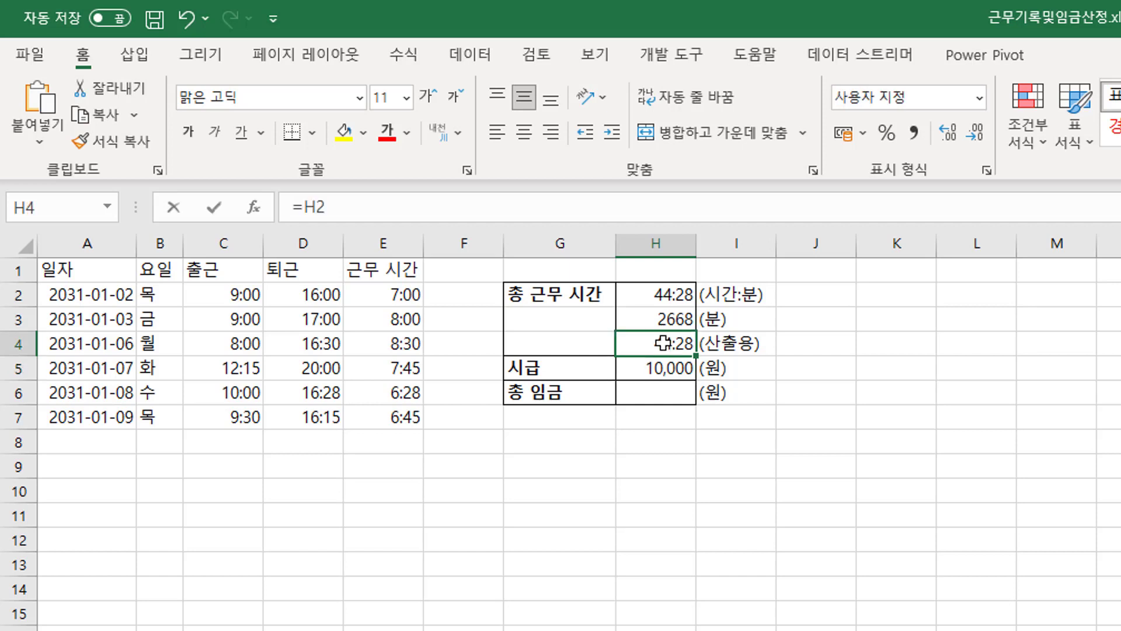
{"action": "double_click", "coordinate": [663, 343]}
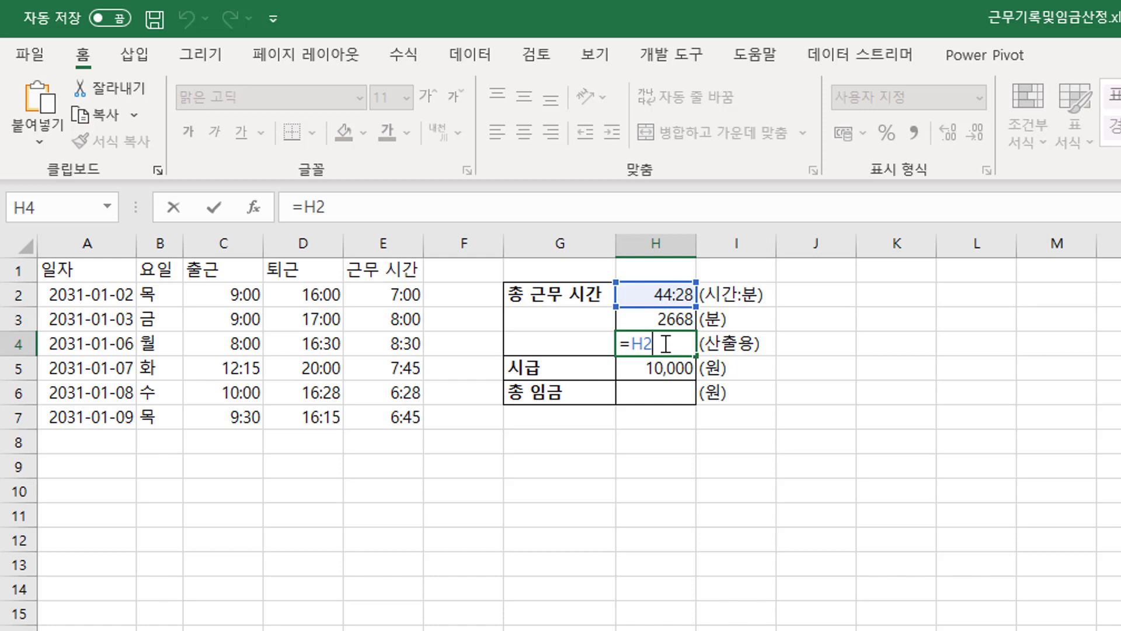
{"action": "type", "text": "*2"}
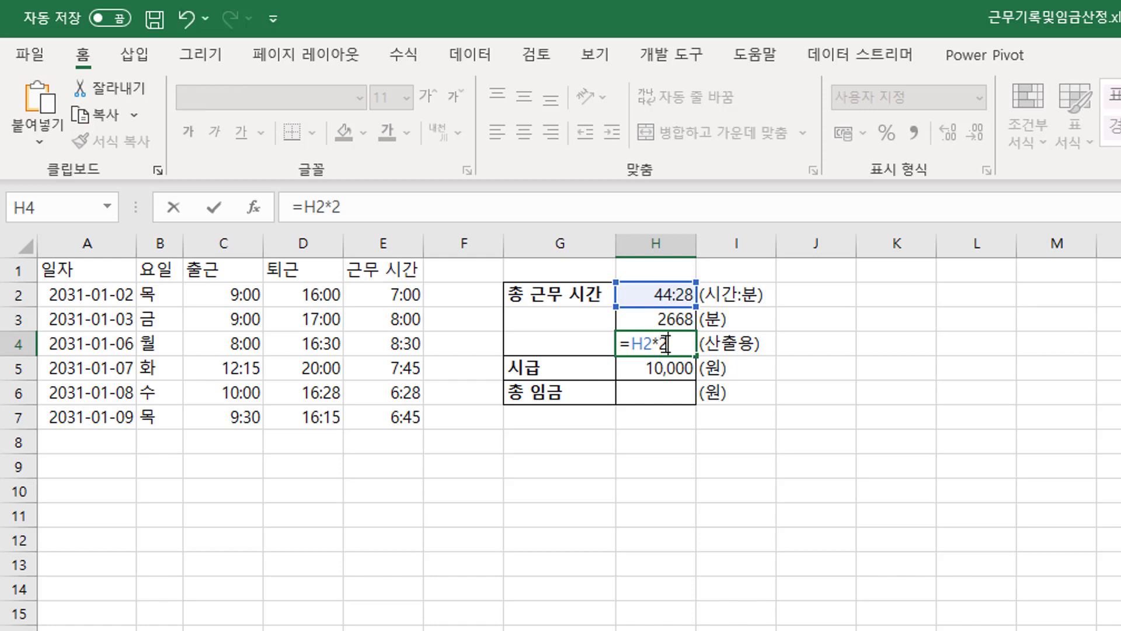
{"action": "type", "text": "4"}
{"action": "key", "text": "Return"}
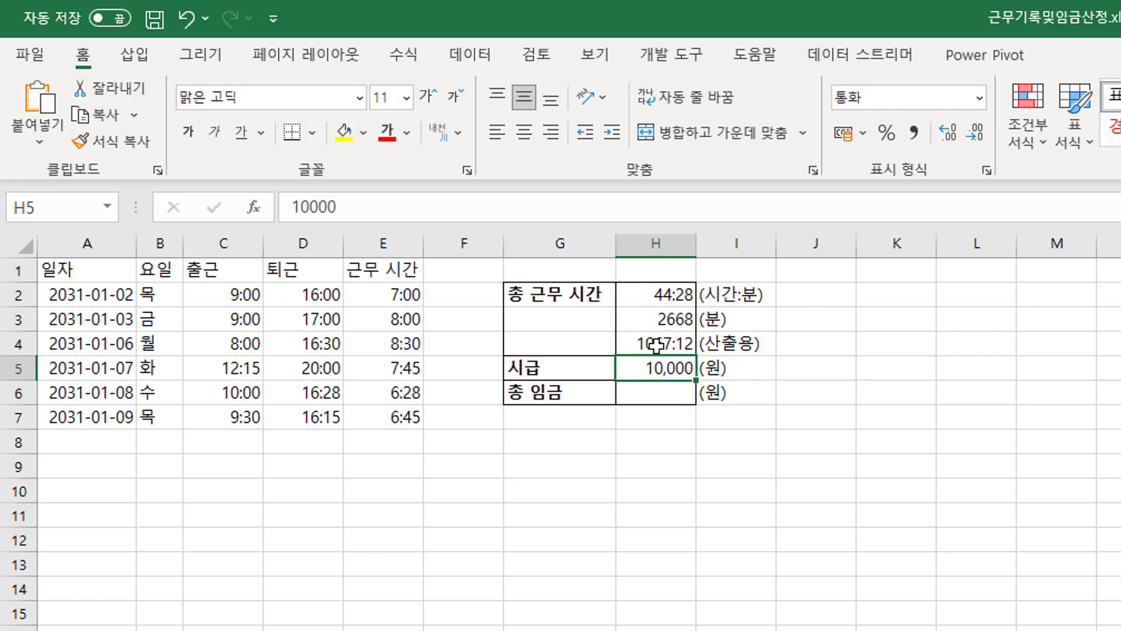
{"action": "left_click", "coordinate": [659, 346]}
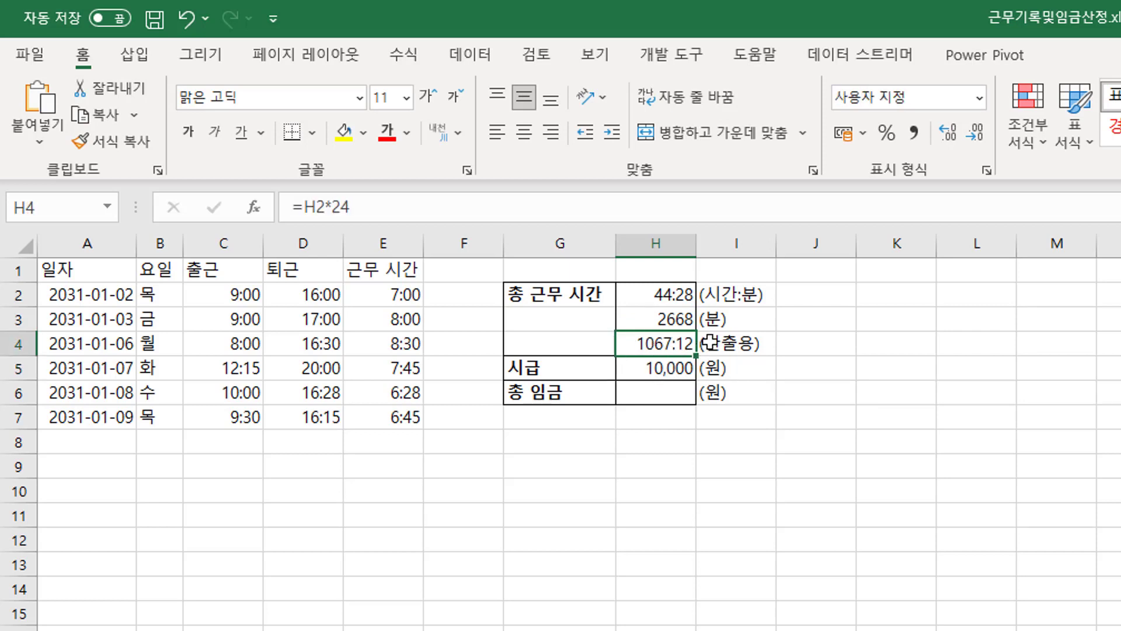
Switch H4 to General format and trim it to two decimals, showing 44.47
{"action": "left_click", "coordinate": [981, 99]}
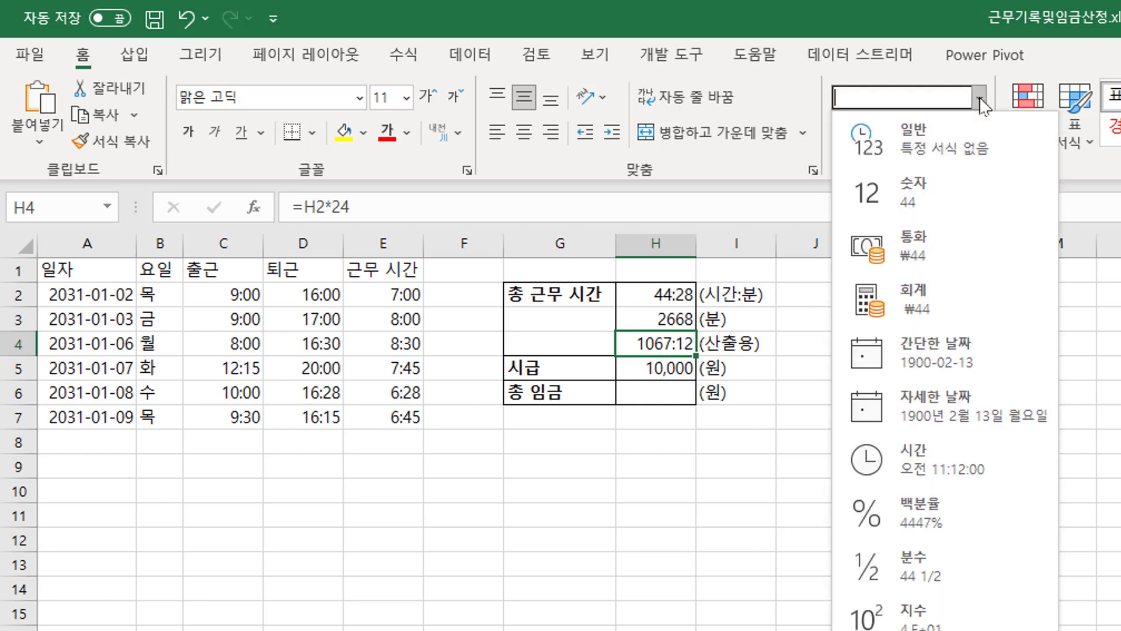
{"action": "left_click", "coordinate": [985, 158]}
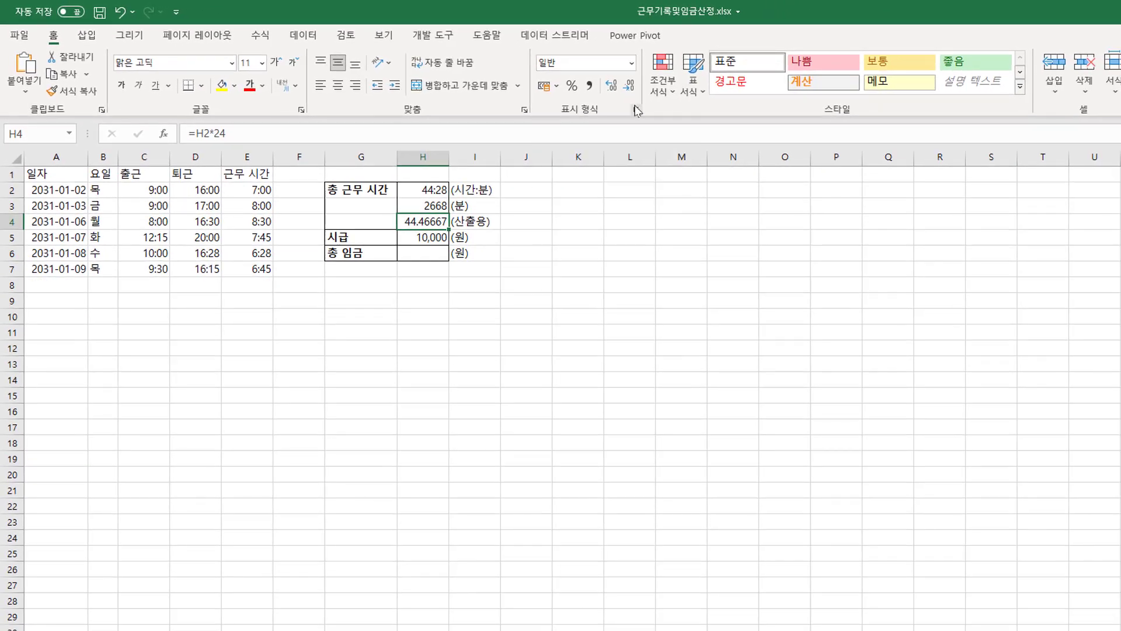
{"action": "left_click", "coordinate": [636, 109]}
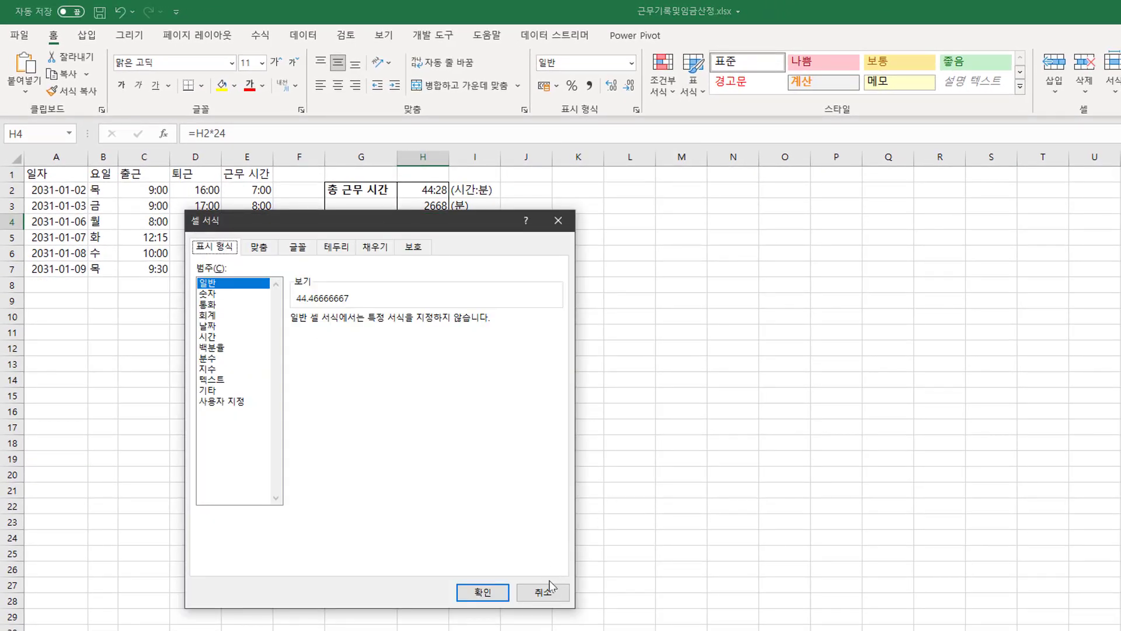
{"action": "left_click", "coordinate": [549, 585]}
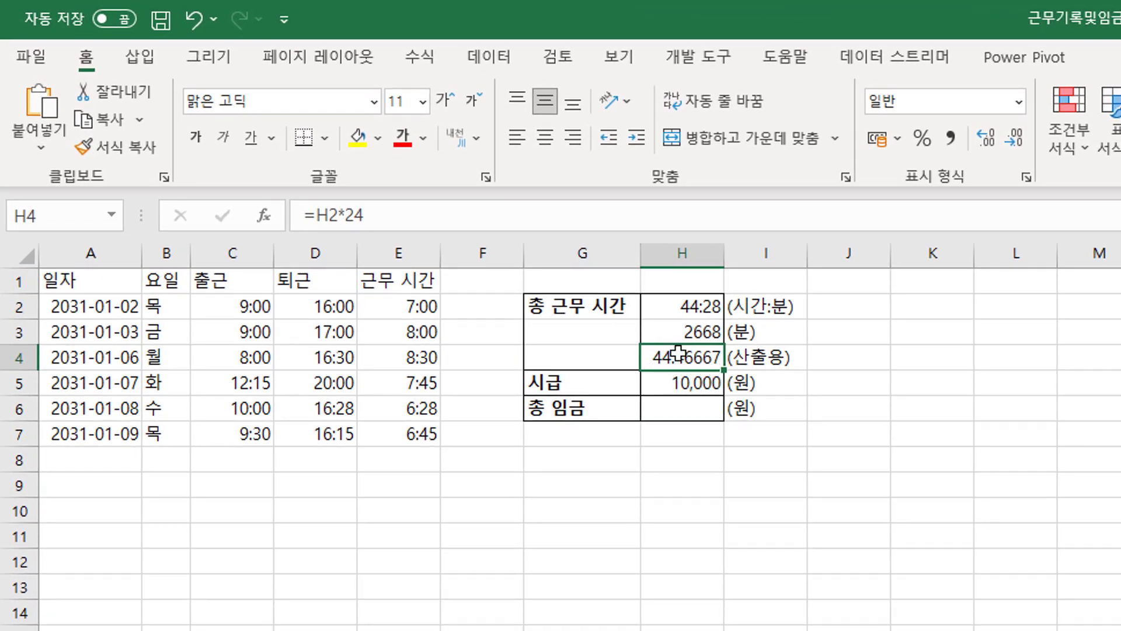
{"action": "left_click", "coordinate": [1019, 143]}
{"action": "left_click", "coordinate": [1019, 143]}
{"action": "left_click", "coordinate": [1019, 143]}
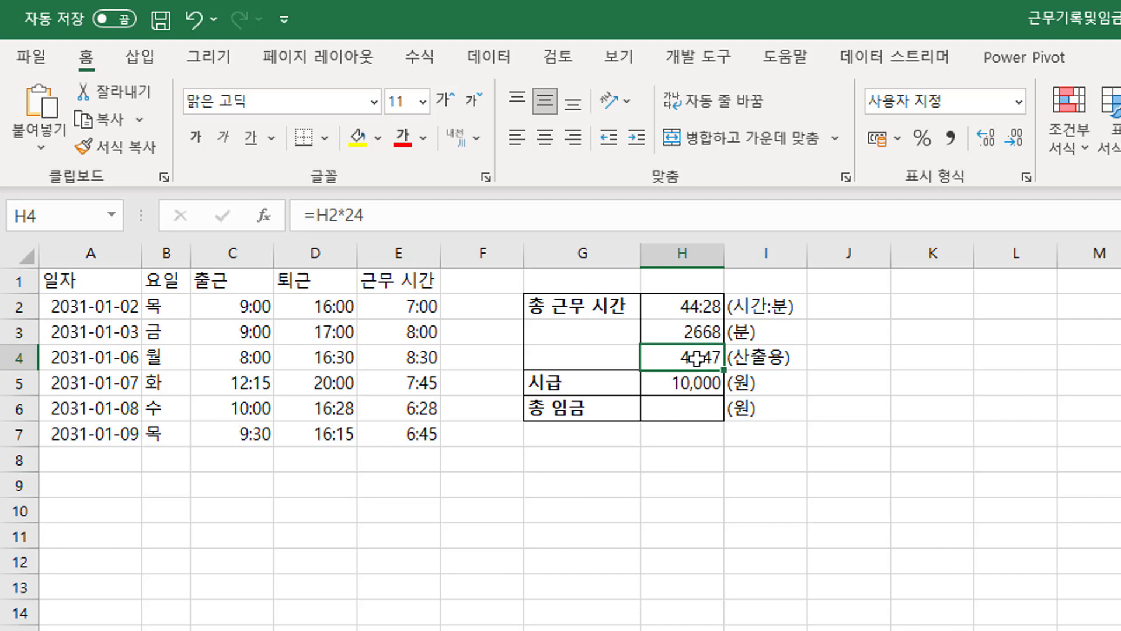
Enter =H4*H5 in H6 for a total wage of 444666.7
{"action": "left_click", "coordinate": [707, 408]}
{"action": "type", "text": "="}
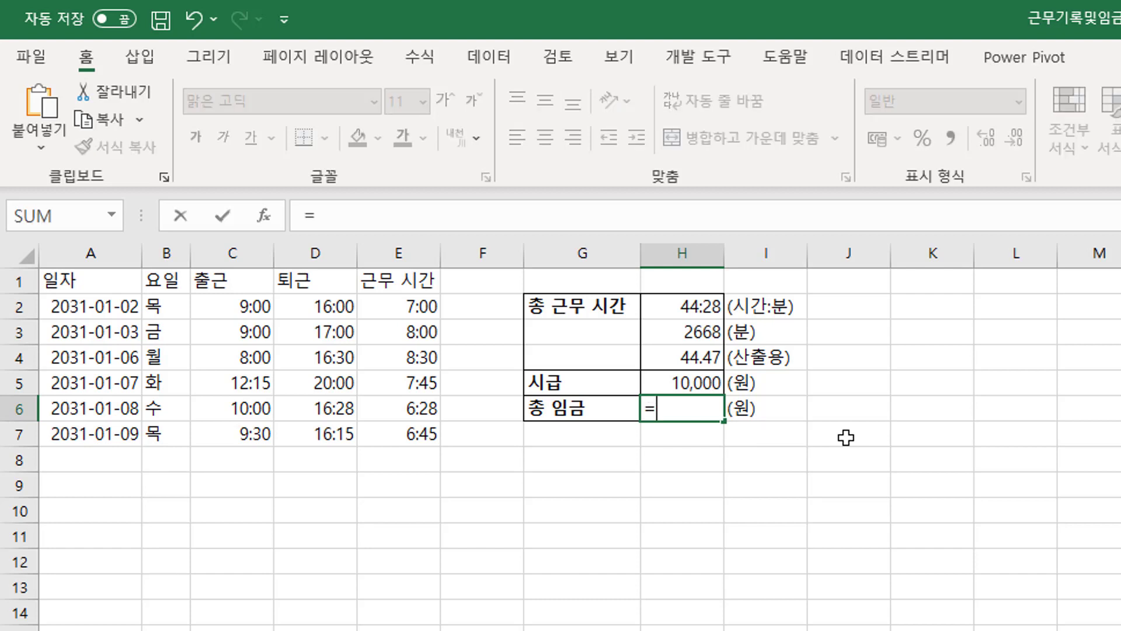
{"action": "key", "text": "Up"}
{"action": "key", "text": "Up"}
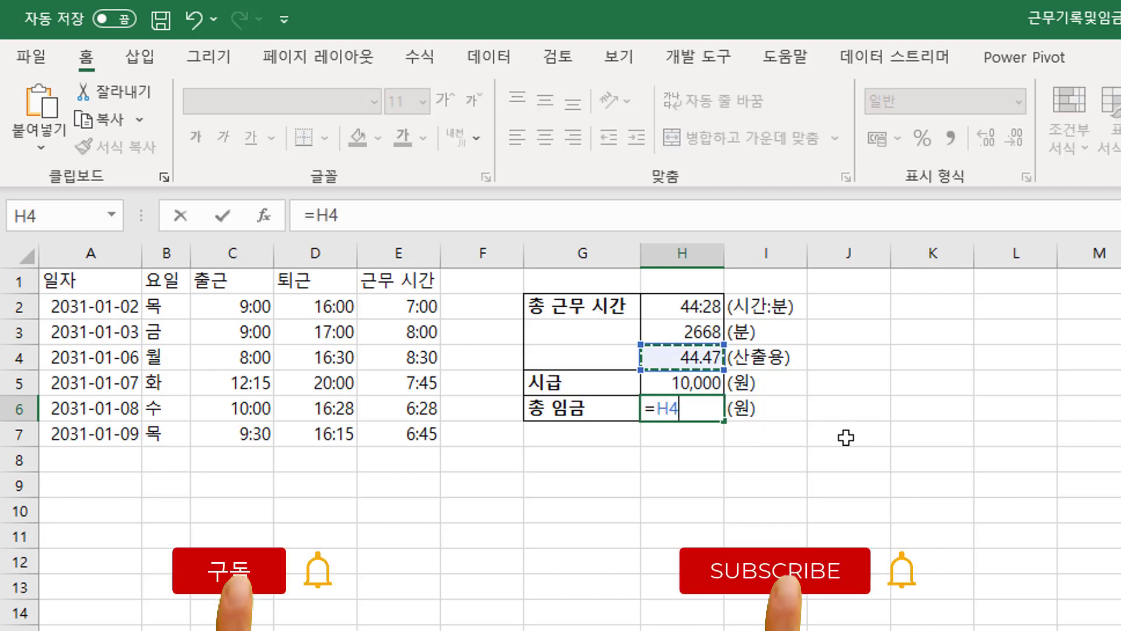
{"action": "type", "text": "*"}
{"action": "key", "text": "Up"}
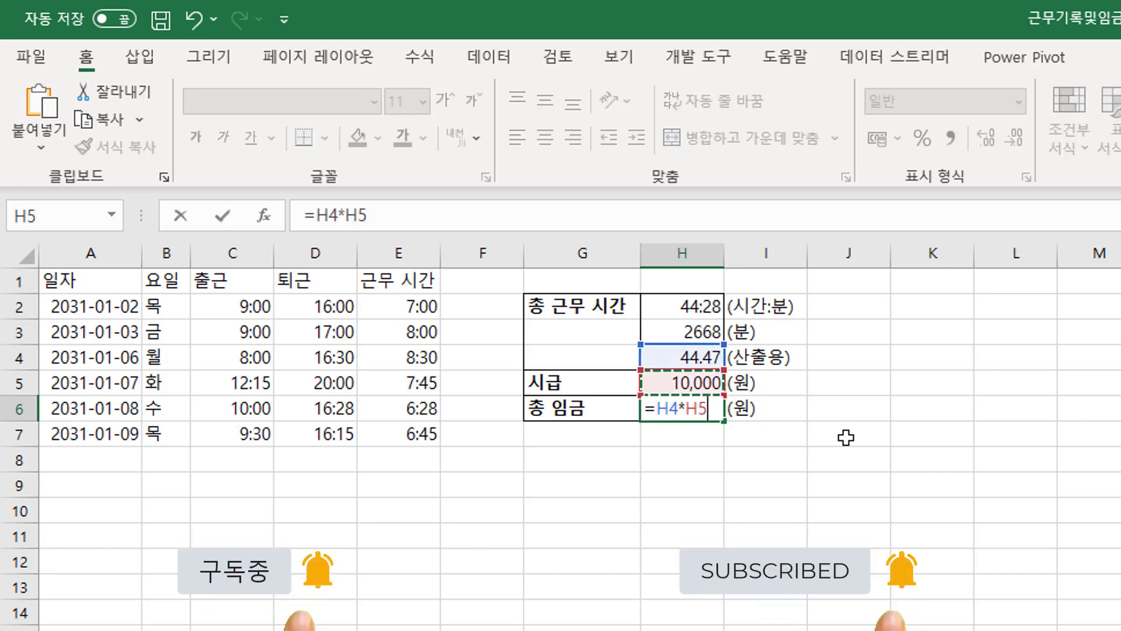
{"action": "key", "text": "Return"}
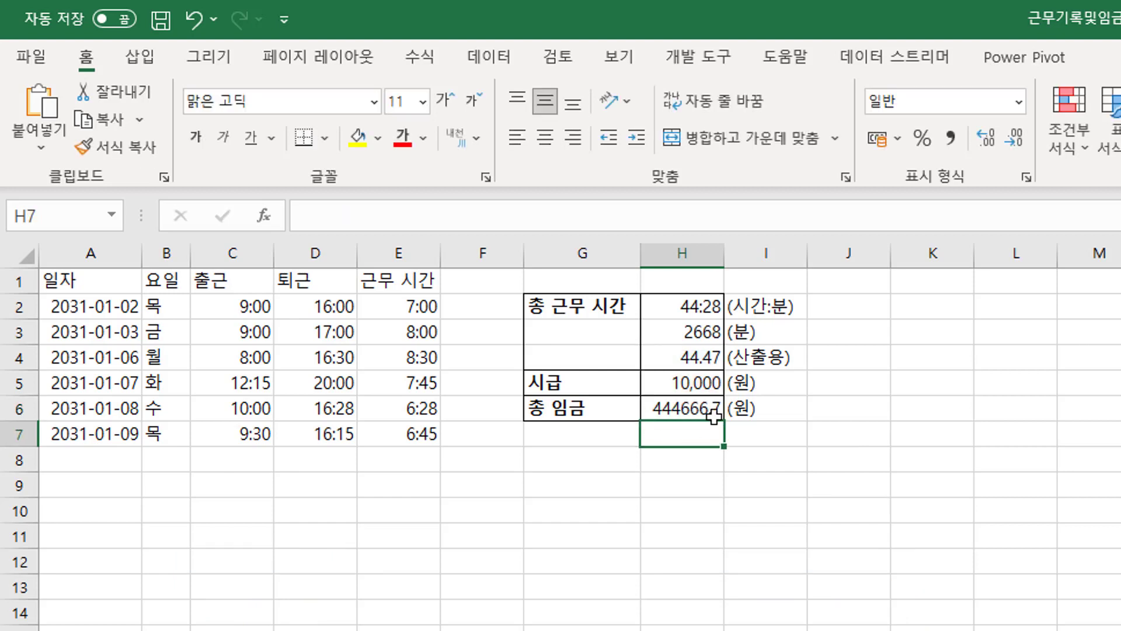
{"action": "left_click", "coordinate": [690, 412]}
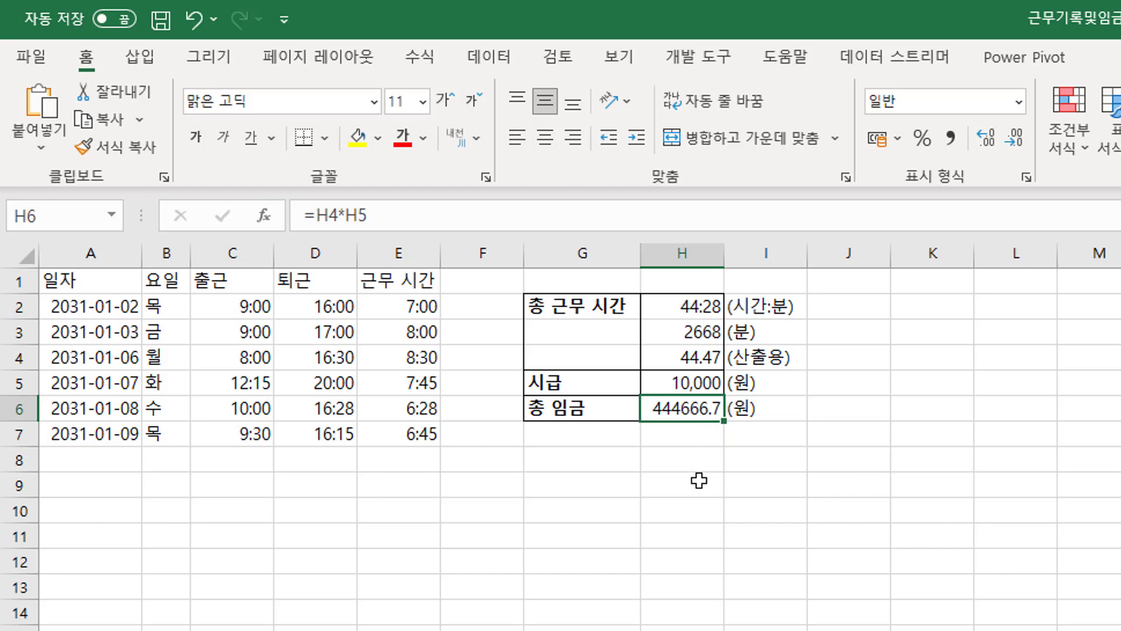
{"action": "left_click", "coordinate": [602, 432]}
Label G7 '총 임금(실지급액)', review the wage cells, and select H7
{"action": "type", "text": "총 임금(실지급액)"}
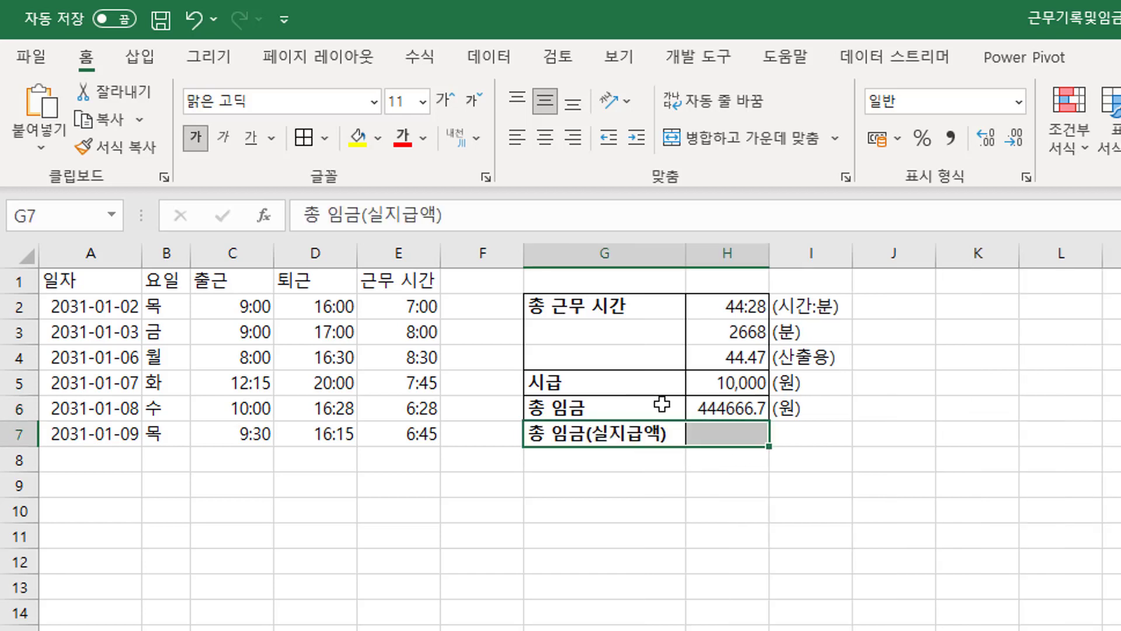
{"action": "left_click", "coordinate": [738, 429]}
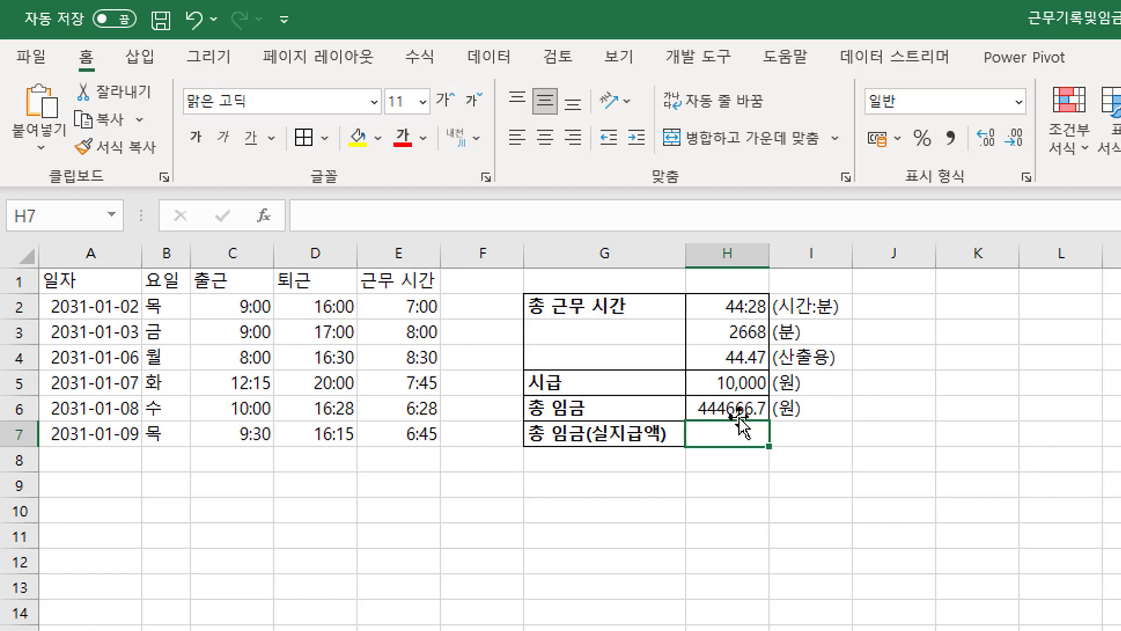
{"action": "left_click", "coordinate": [737, 411]}
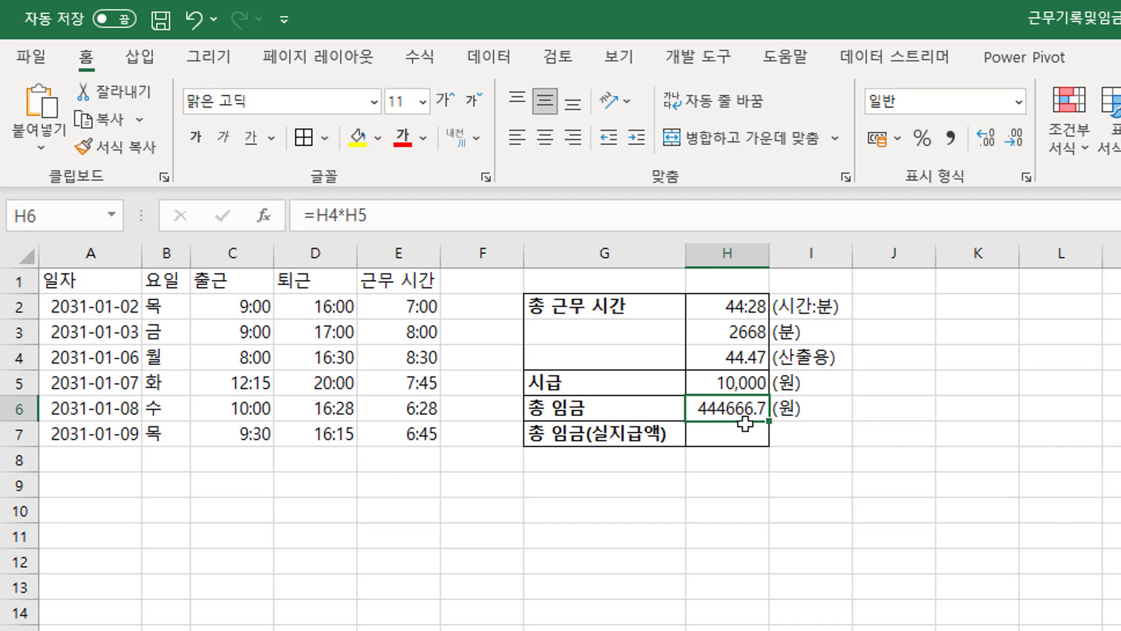
{"action": "left_click", "coordinate": [716, 437]}
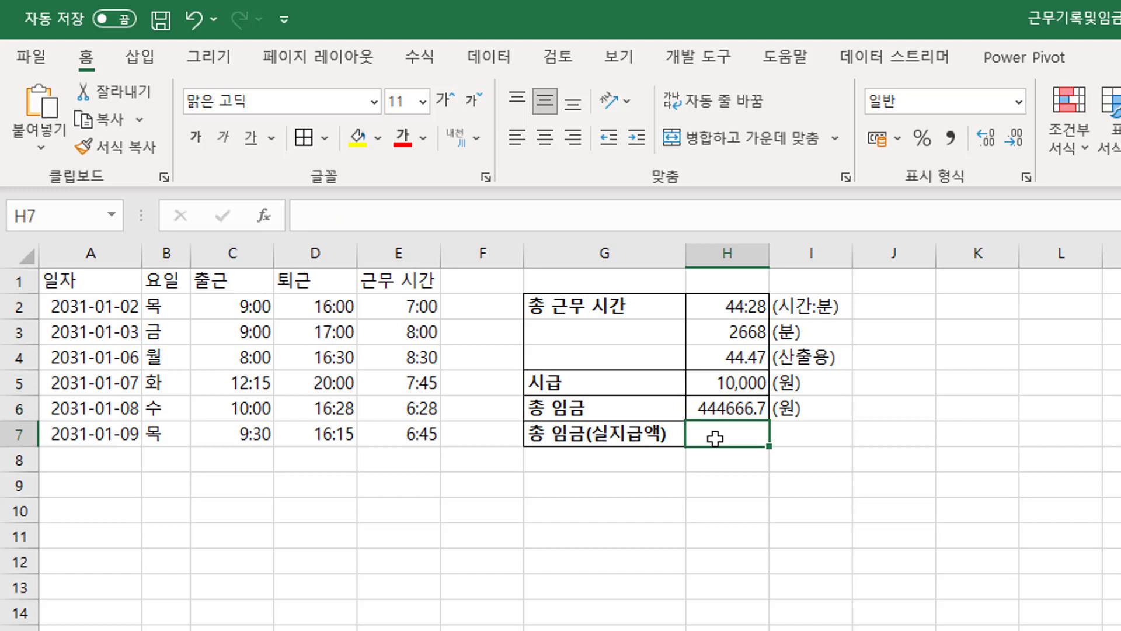
{"action": "left_click", "coordinate": [603, 412]}
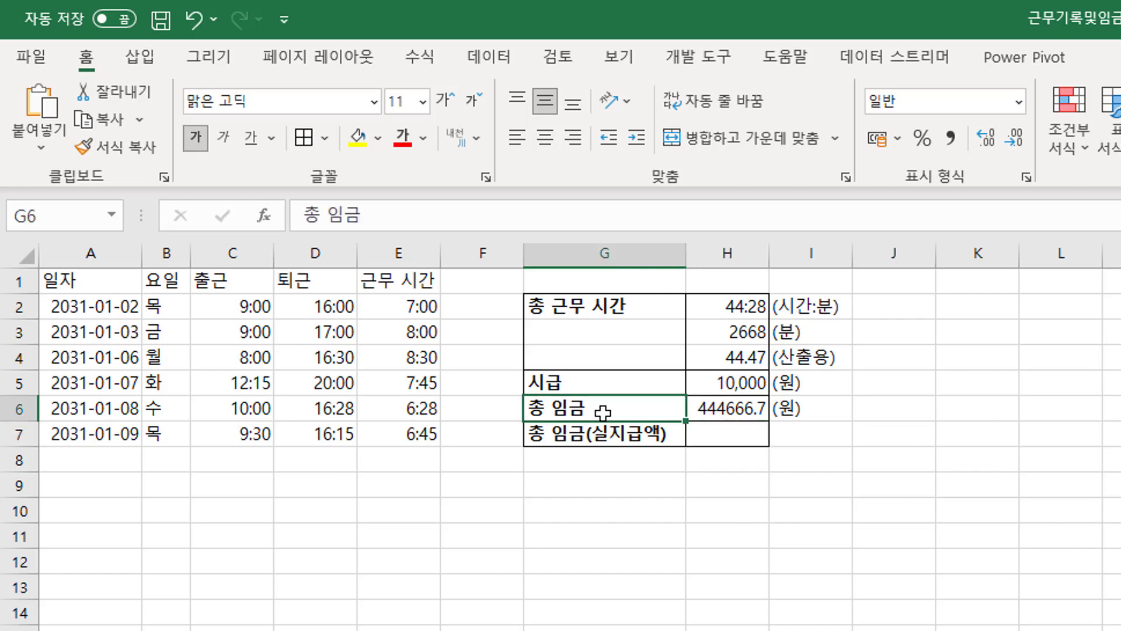
{"action": "left_click", "coordinate": [615, 435]}
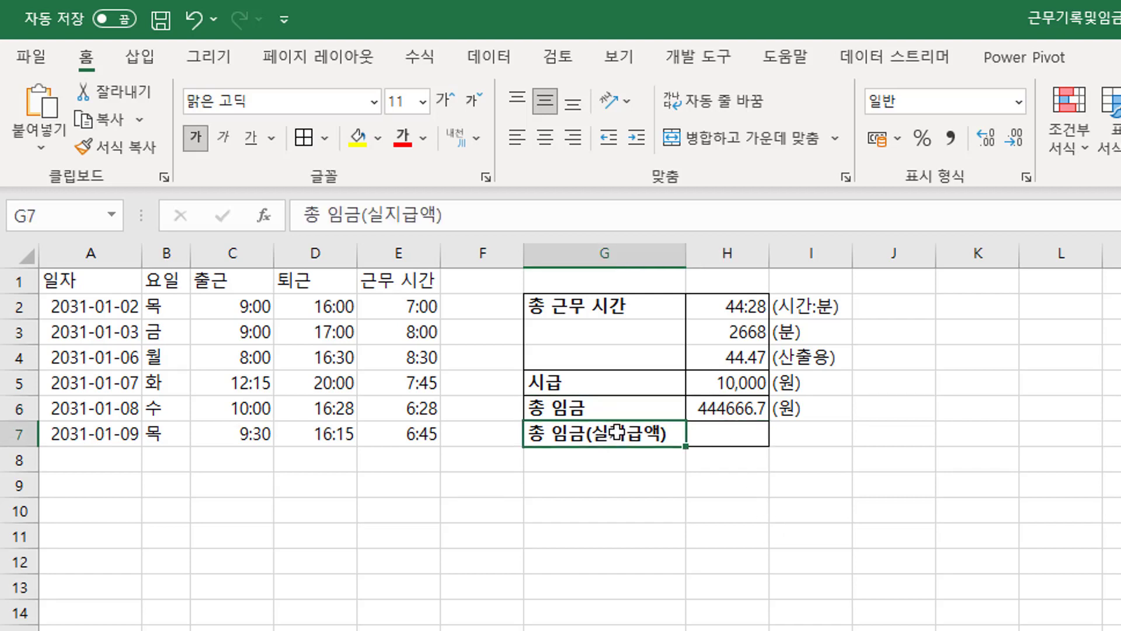
{"action": "left_click", "coordinate": [744, 433]}
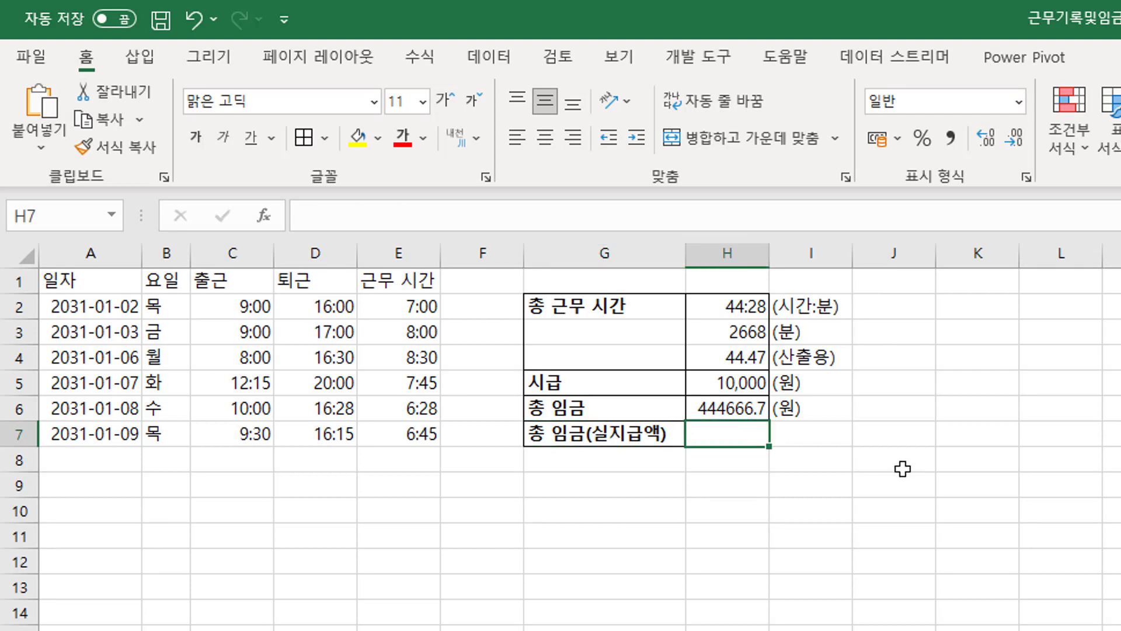
Enter =ROUND(H6,-3) in H7 to round the wage to 445000
{"action": "type", "text": "="}
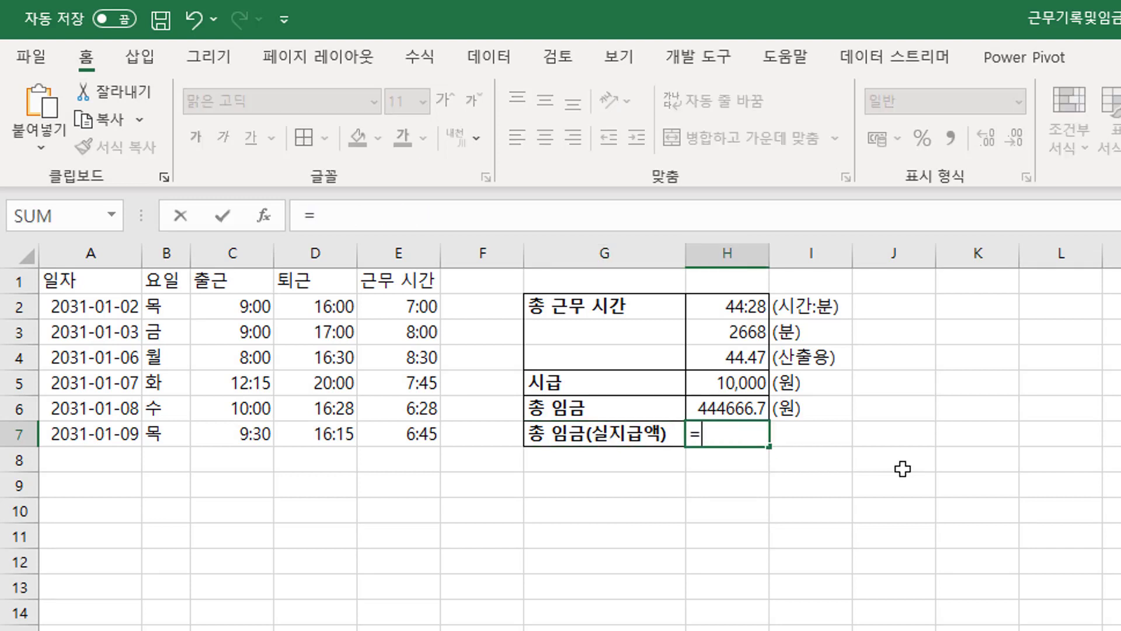
{"action": "type", "text": "개ㅓ"}
{"action": "key", "text": "BackSpace"}
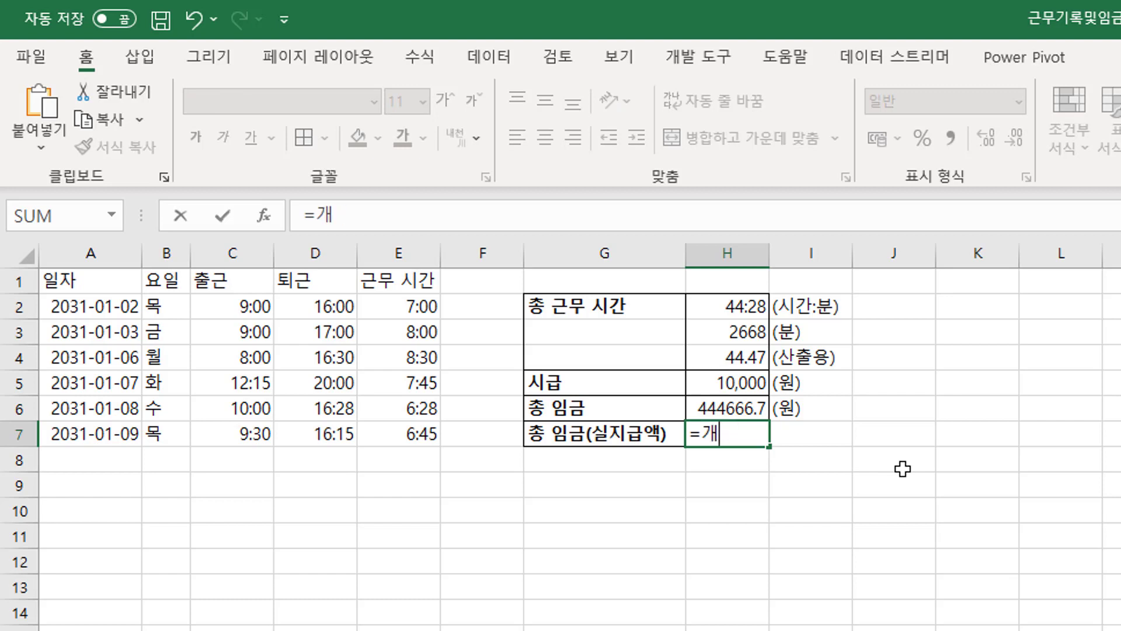
{"action": "key", "text": "BackSpace"}
{"action": "key", "text": "Hangul"}
{"action": "type", "text": "round"}
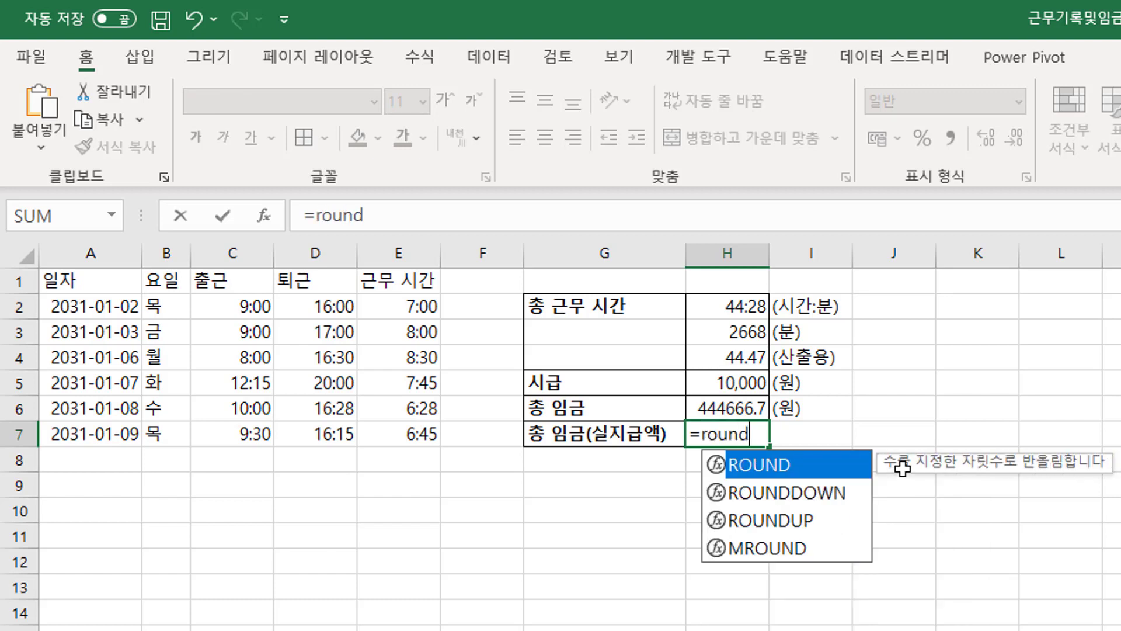
{"action": "key", "text": "Tab"}
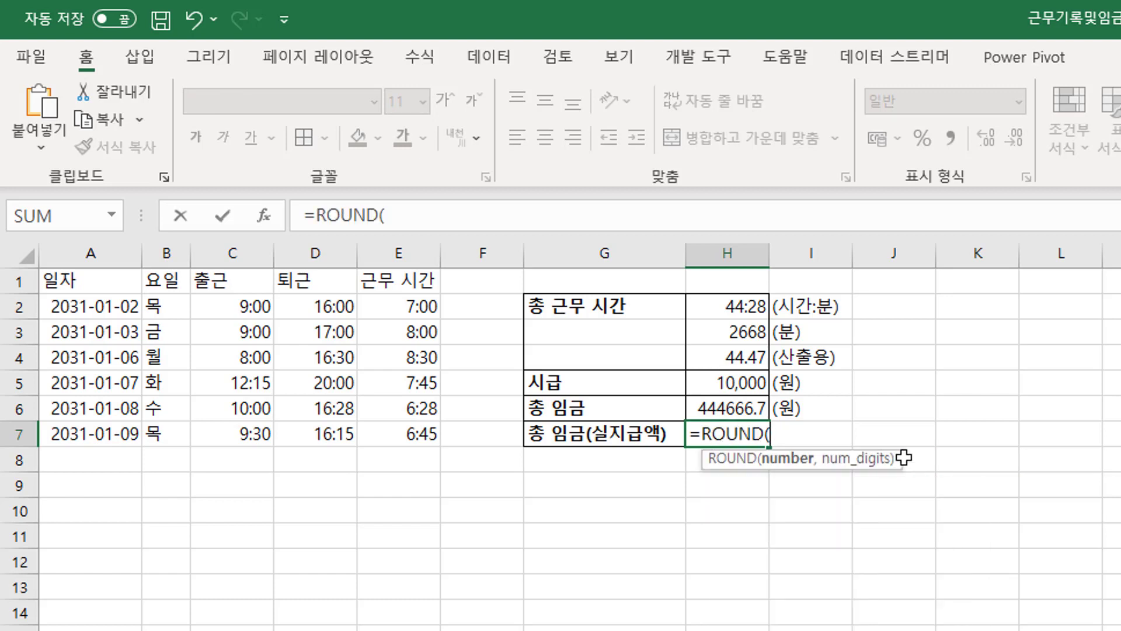
{"action": "left_click", "coordinate": [738, 405]}
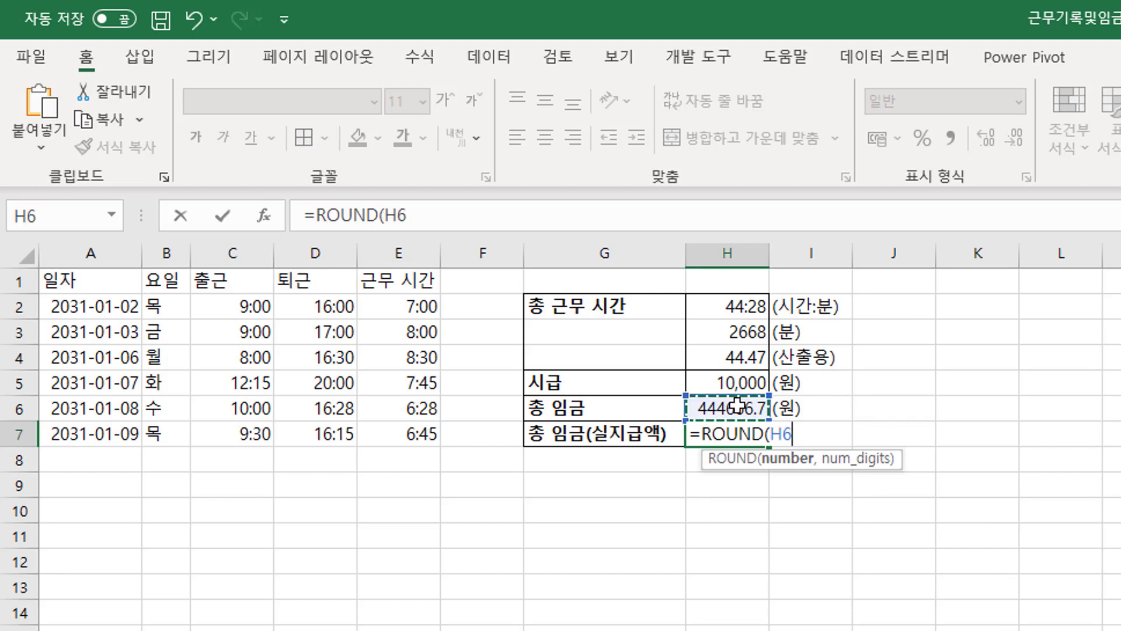
{"action": "type", "text": ","}
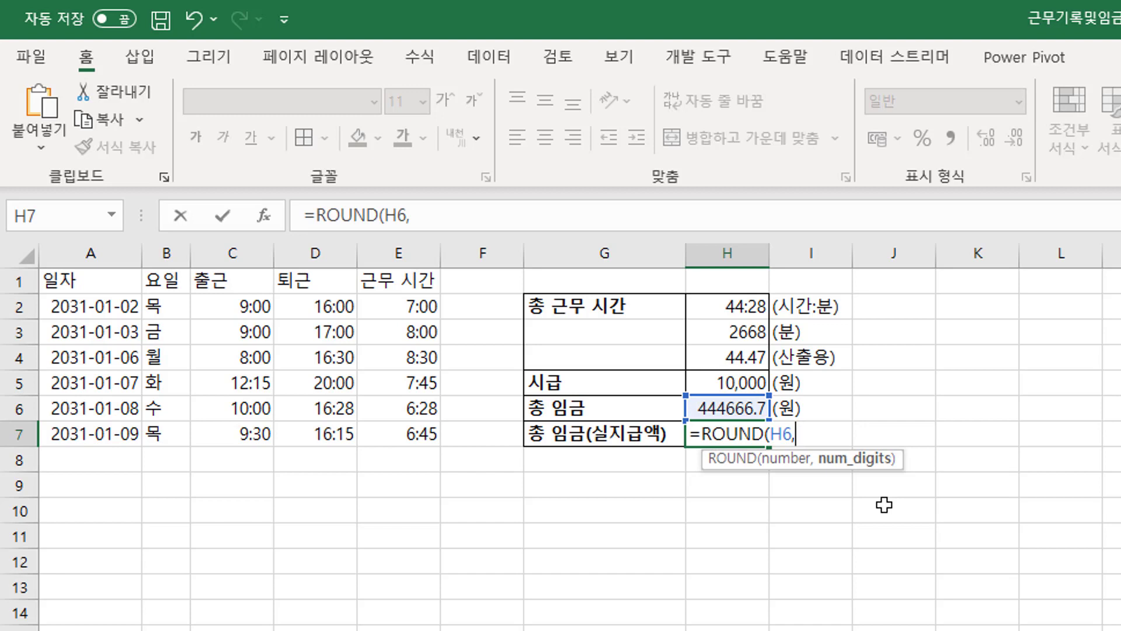
{"action": "type", "text": "-3"}
{"action": "type", "text": ")"}
{"action": "key", "text": "Return"}
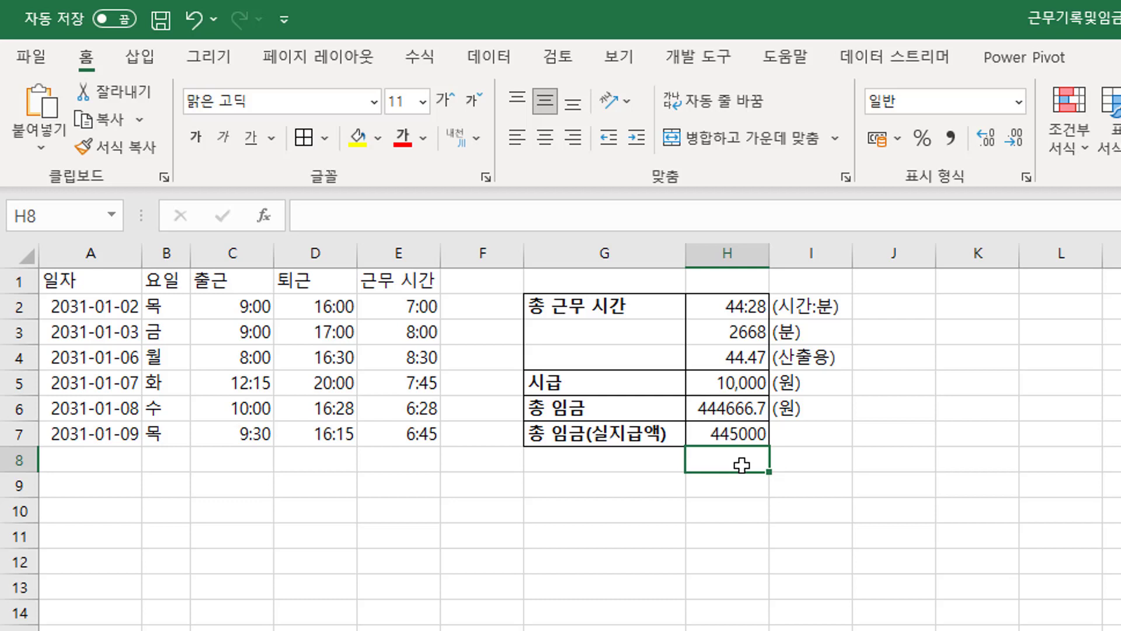
{"action": "left_click", "coordinate": [734, 432]}
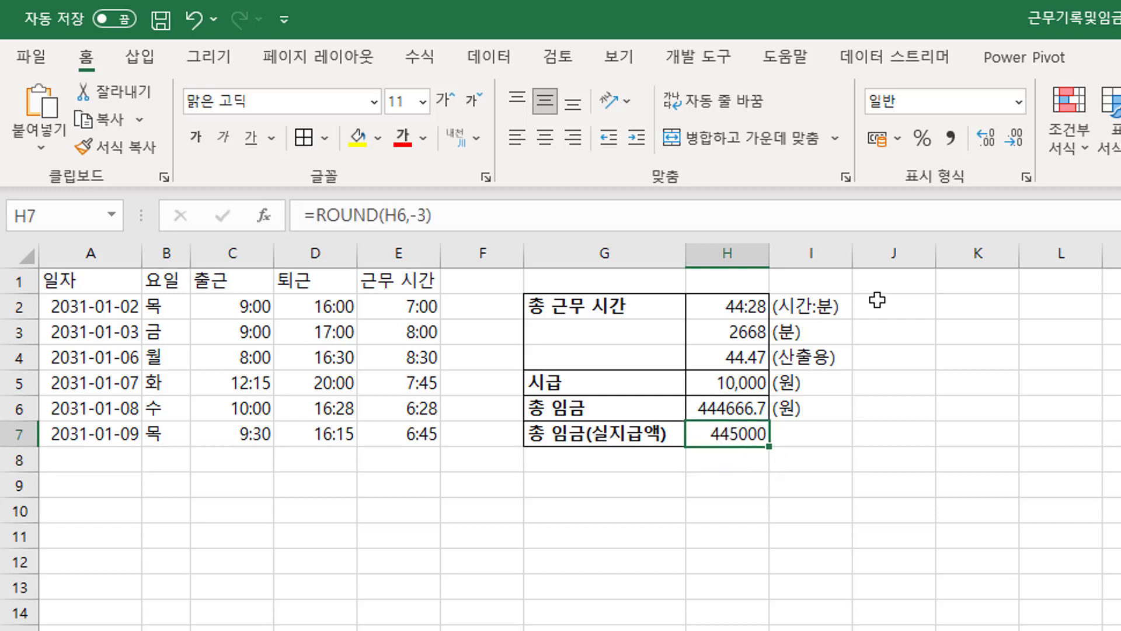
Give H7 the Accounting format to show 445,000, then begin a =ROUND formula in H8
{"action": "left_click", "coordinate": [952, 140]}
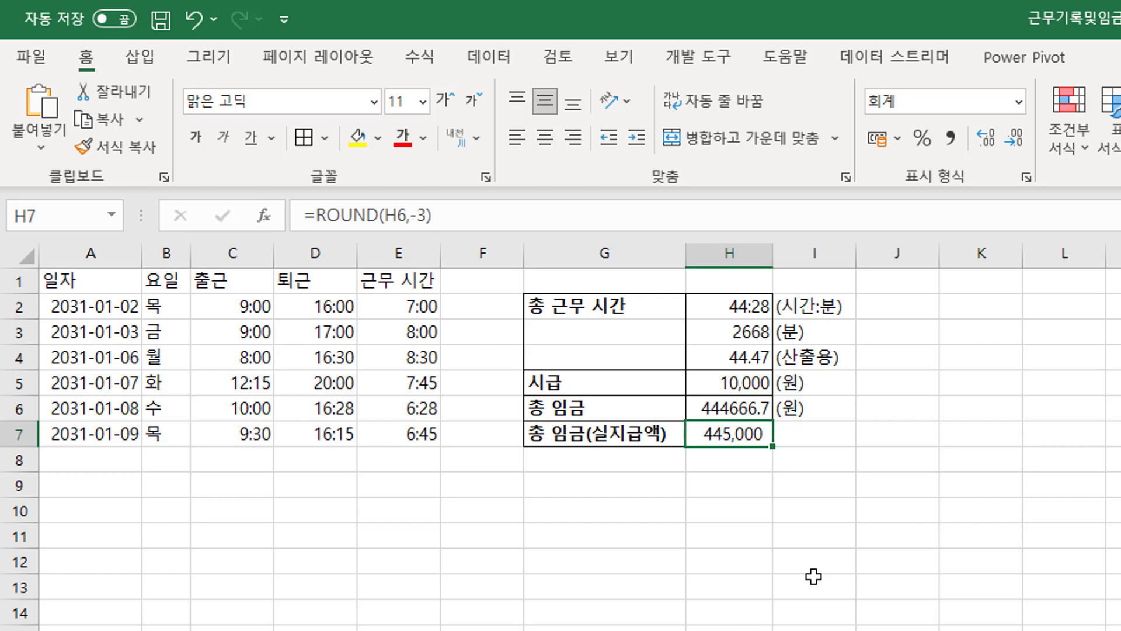
{"action": "left_click", "coordinate": [733, 467]}
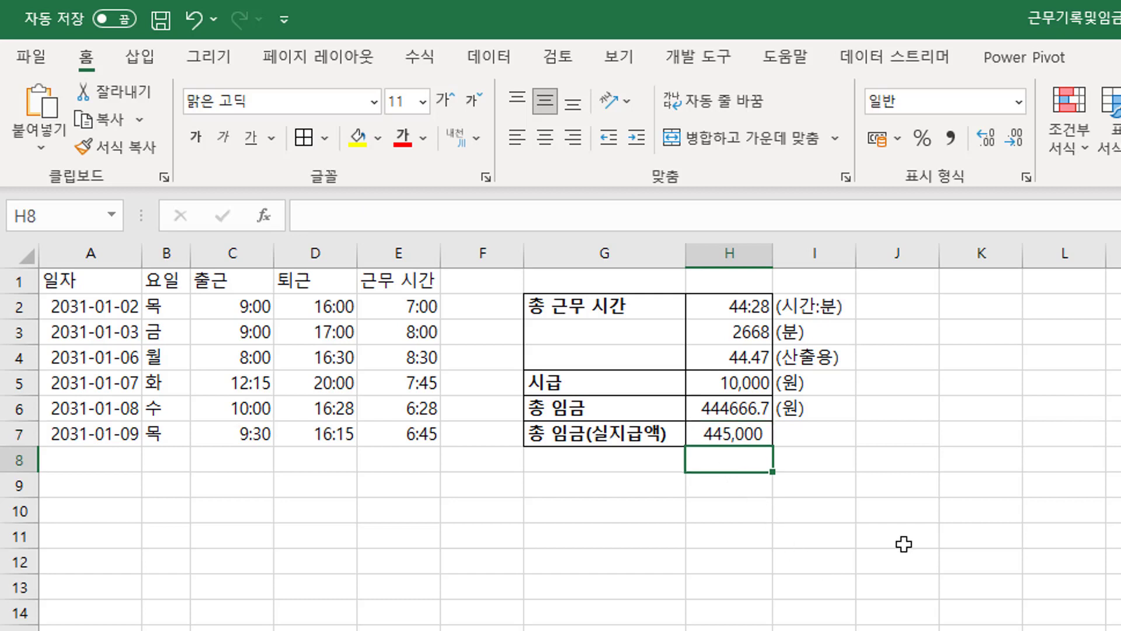
{"action": "type", "text": "="}
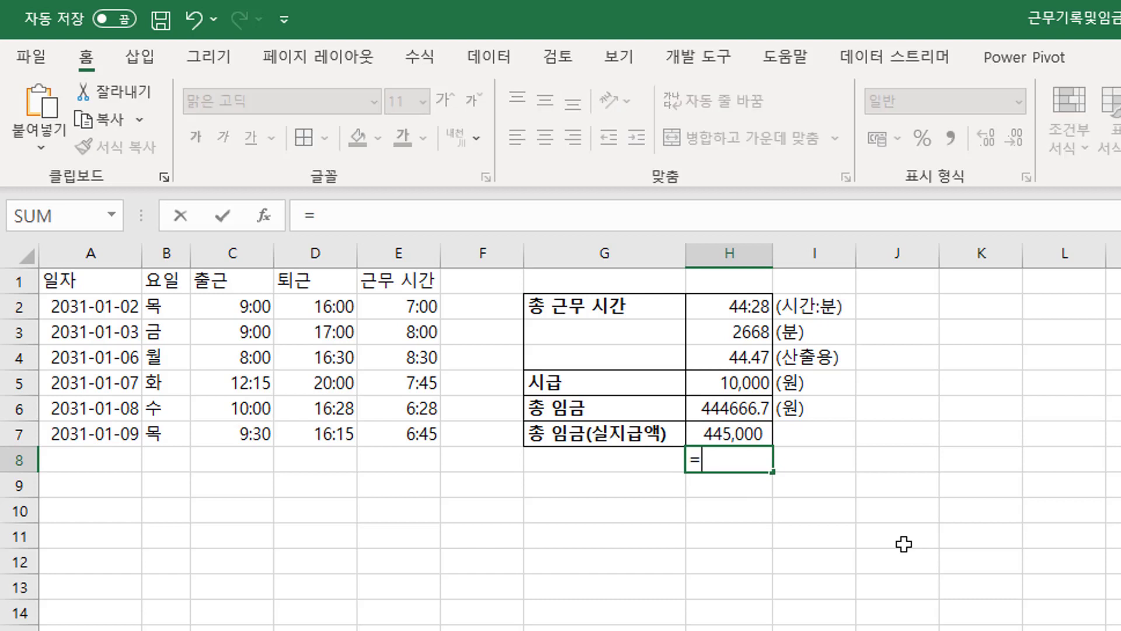
{"action": "type", "text": "rou"}
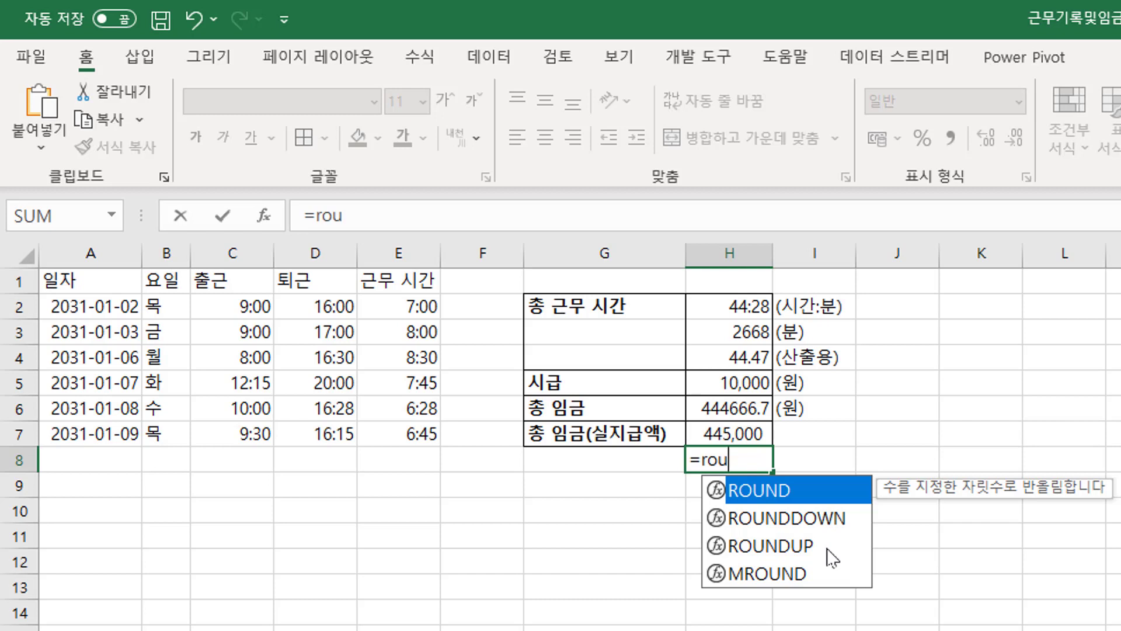
{"action": "key", "text": "Escape"}
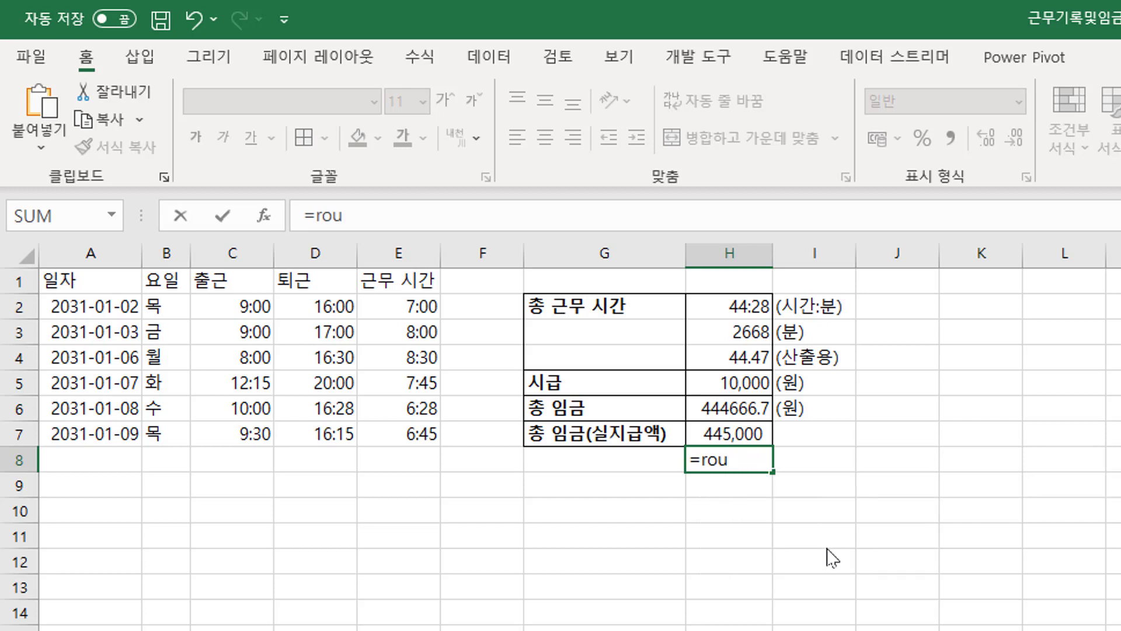
{"action": "key", "text": "Escape"}
{"action": "left_click", "coordinate": [751, 552]}
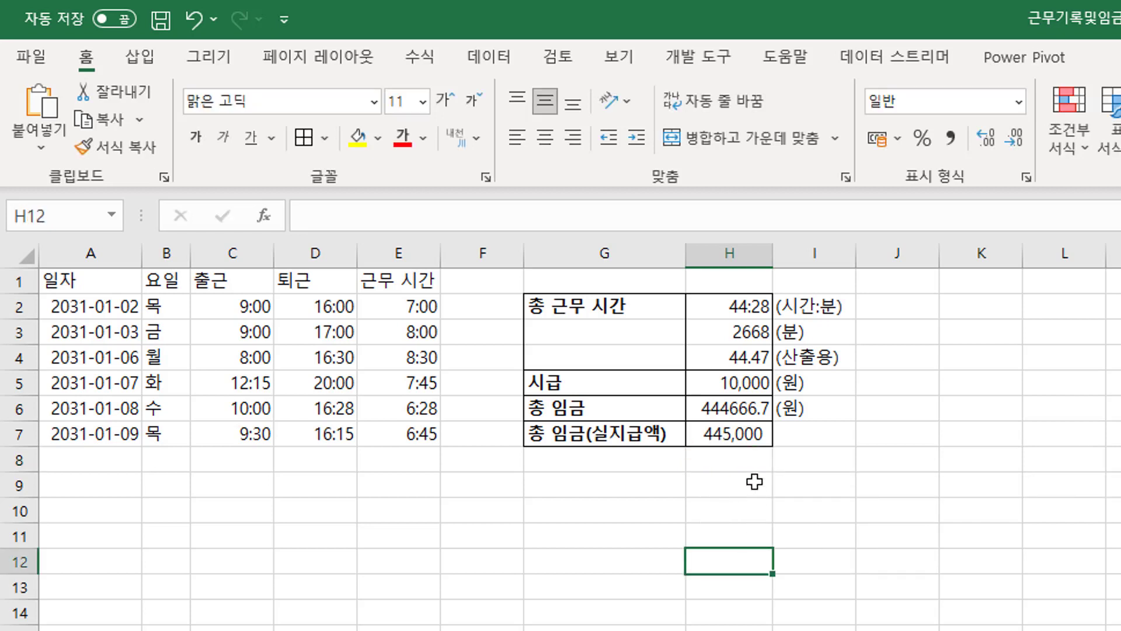
{"action": "left_click", "coordinate": [749, 432]}
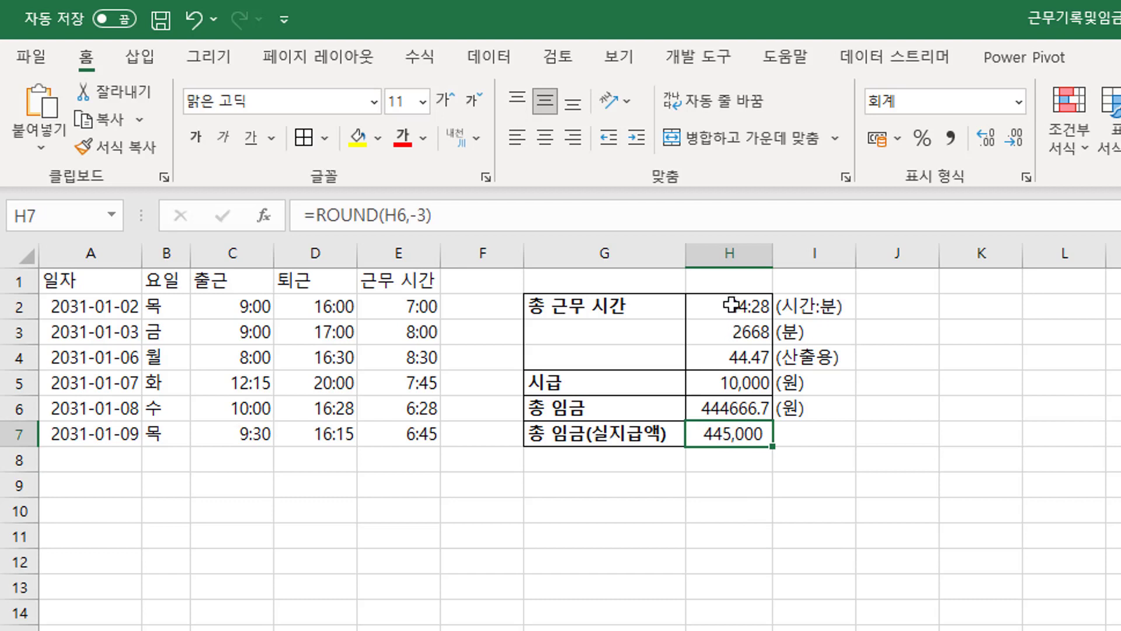
{"action": "left_click", "coordinate": [719, 358]}
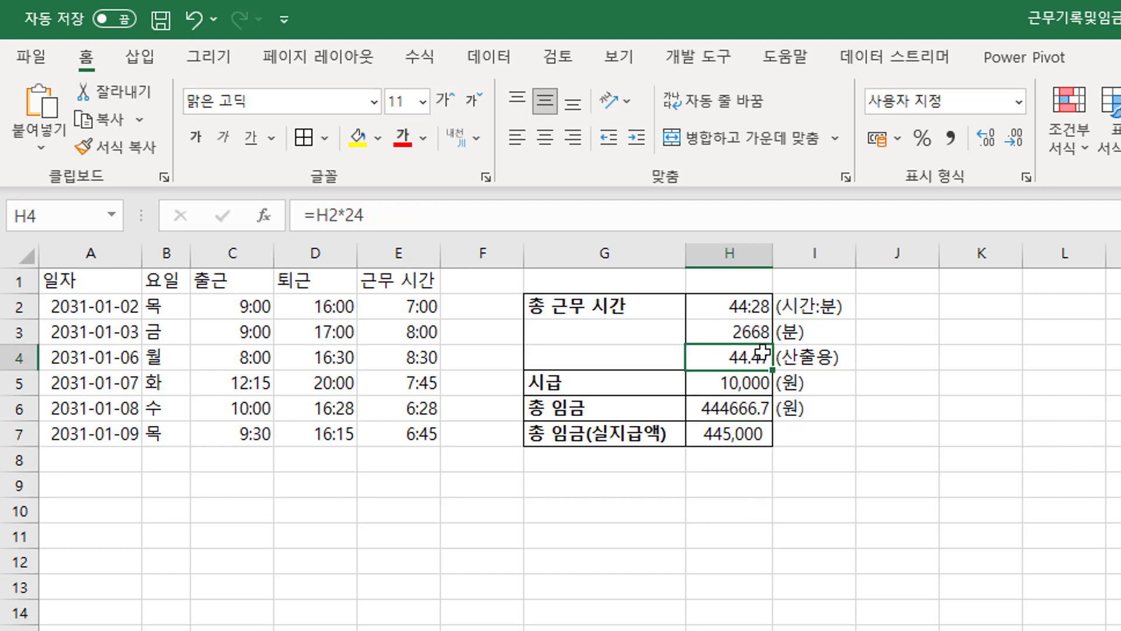
{"action": "left_click", "coordinate": [733, 304]}
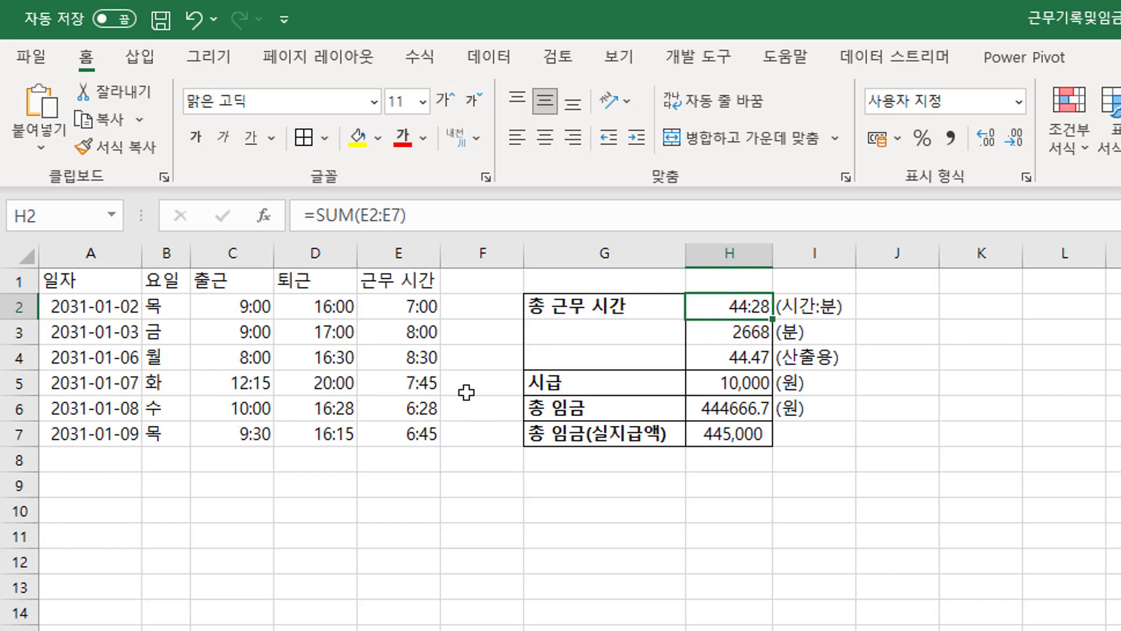
Change the 2031-01-09 shift to start at 20:00 in C7 and end at 05:00 in D7
{"action": "left_click", "coordinate": [236, 438]}
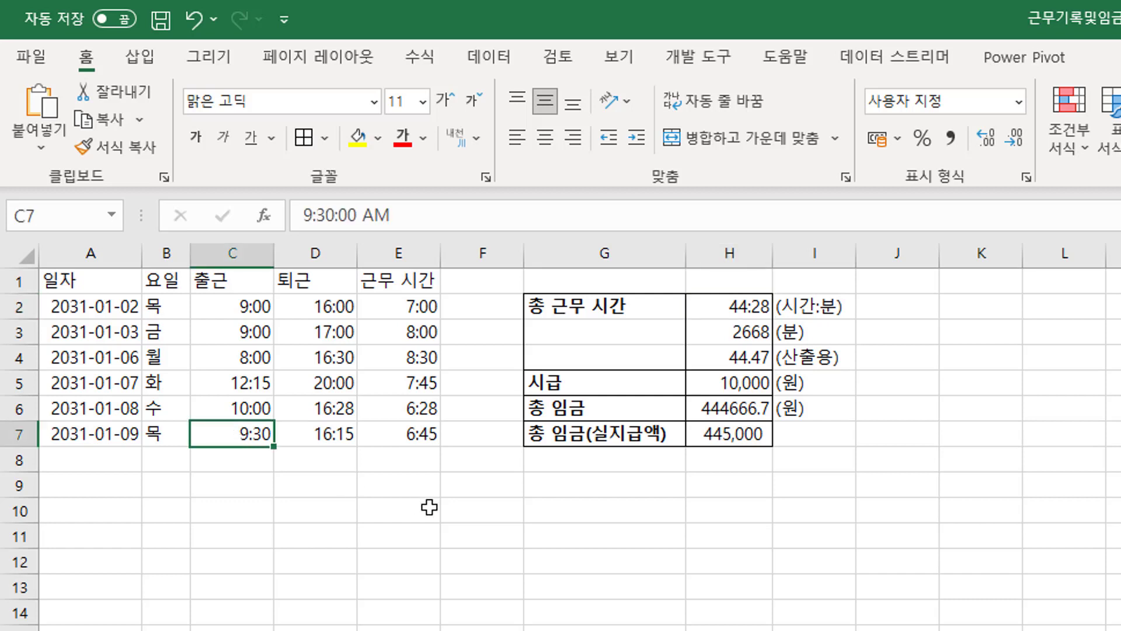
{"action": "type", "text": "20:00"}
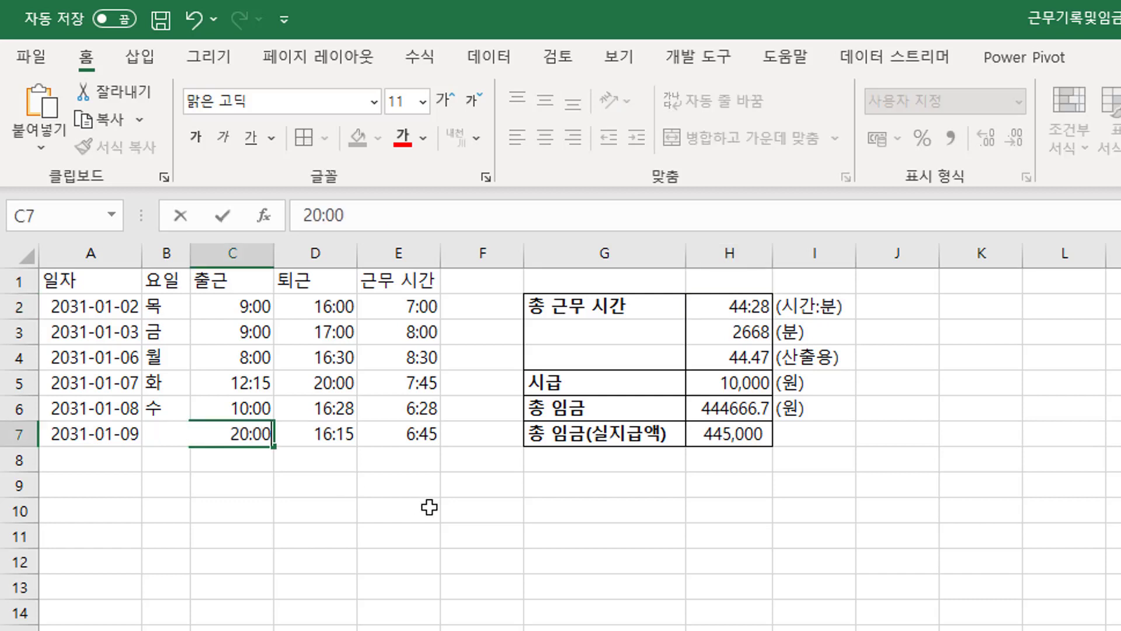
{"action": "key", "text": "Tab"}
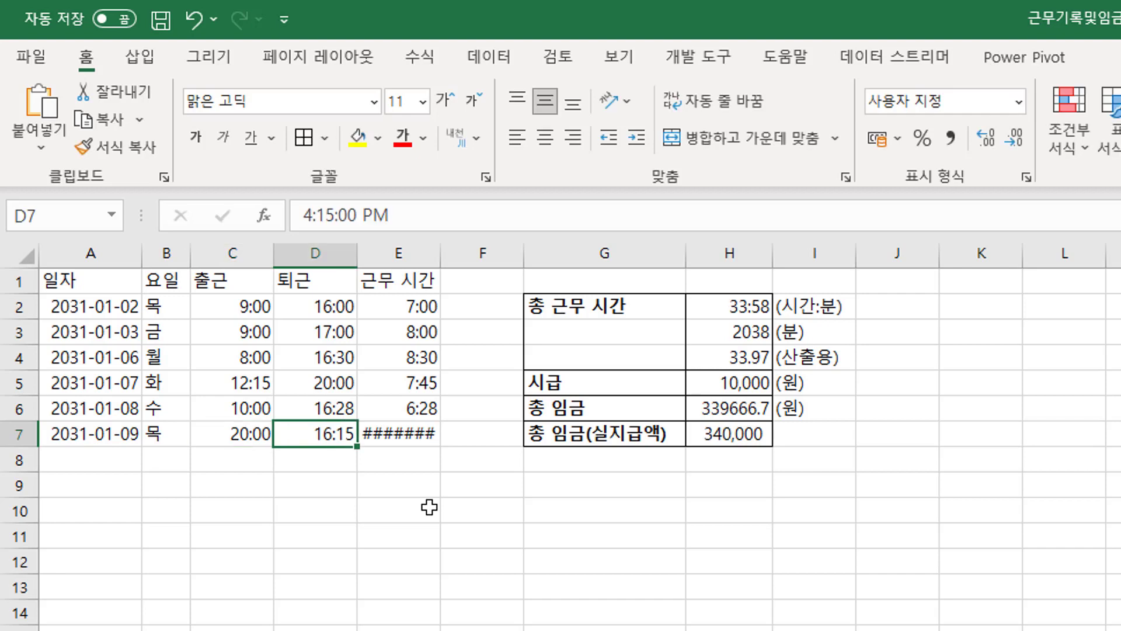
{"action": "key", "text": "Tab"}
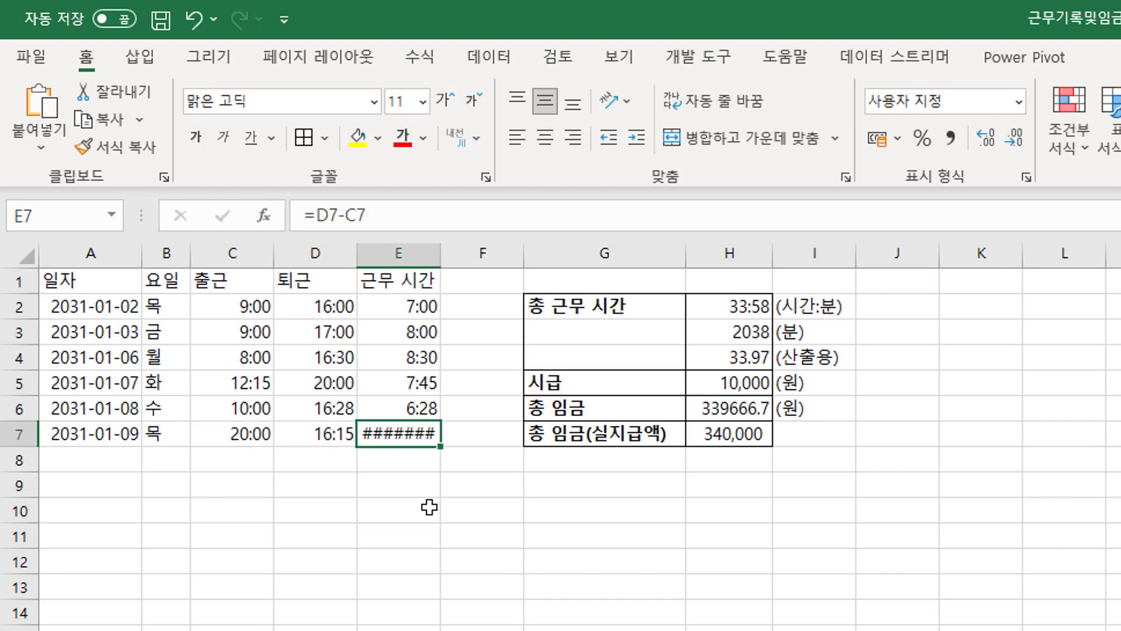
{"action": "key", "text": "Left"}
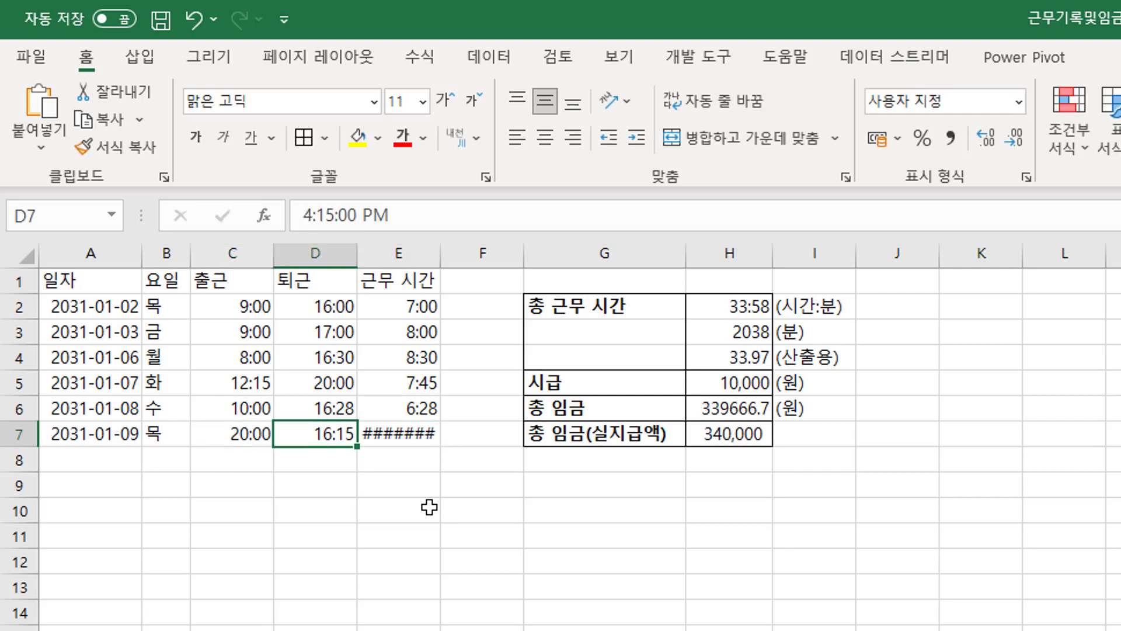
{"action": "type", "text": "05:"}
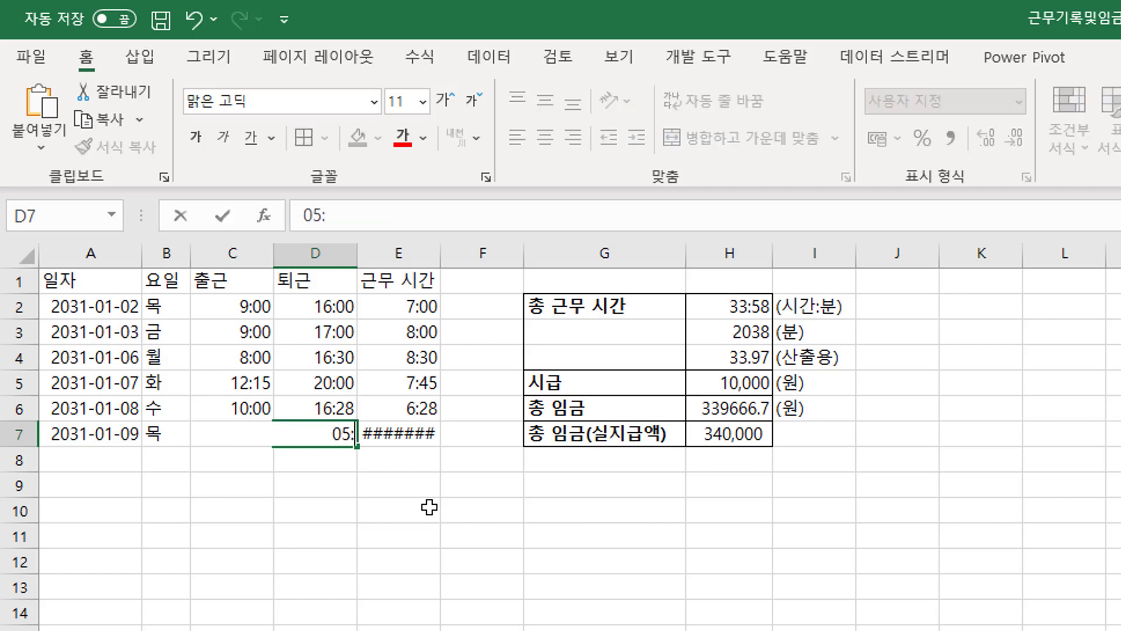
{"action": "type", "text": "00"}
{"action": "key", "text": "Return"}
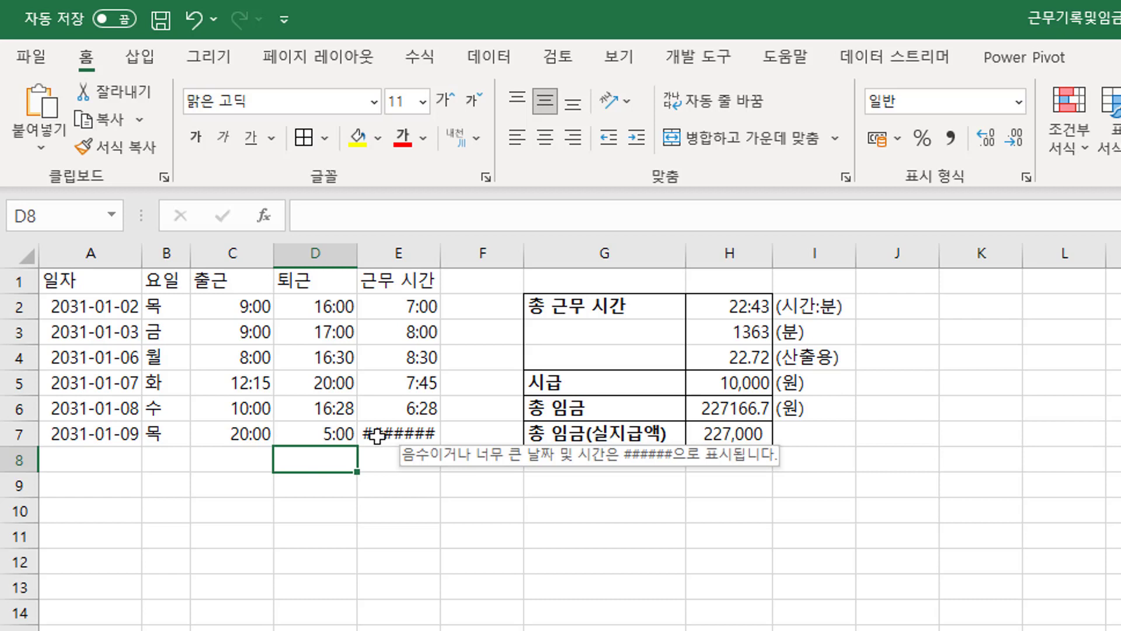
Select E7 and widen column E far to the right, though E7 still shows #######
{"action": "mouse_move", "coordinate": [399, 434]}
{"action": "left_click", "coordinate": [377, 435]}
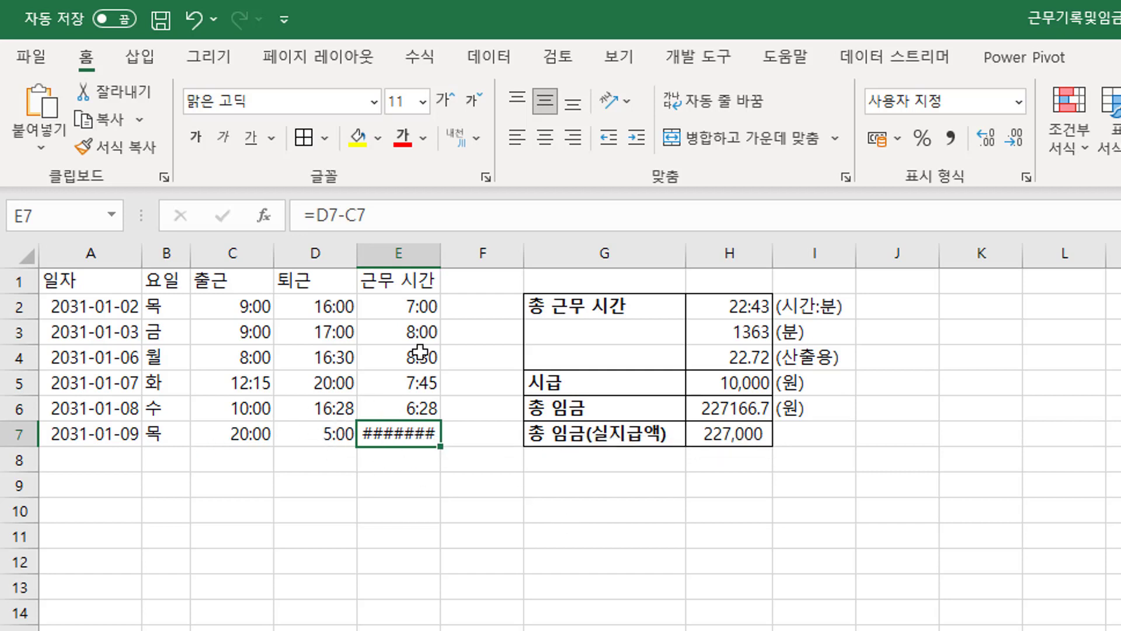
{"action": "left_click_drag", "start_coordinate": [441, 262], "coordinate": [447, 262]}
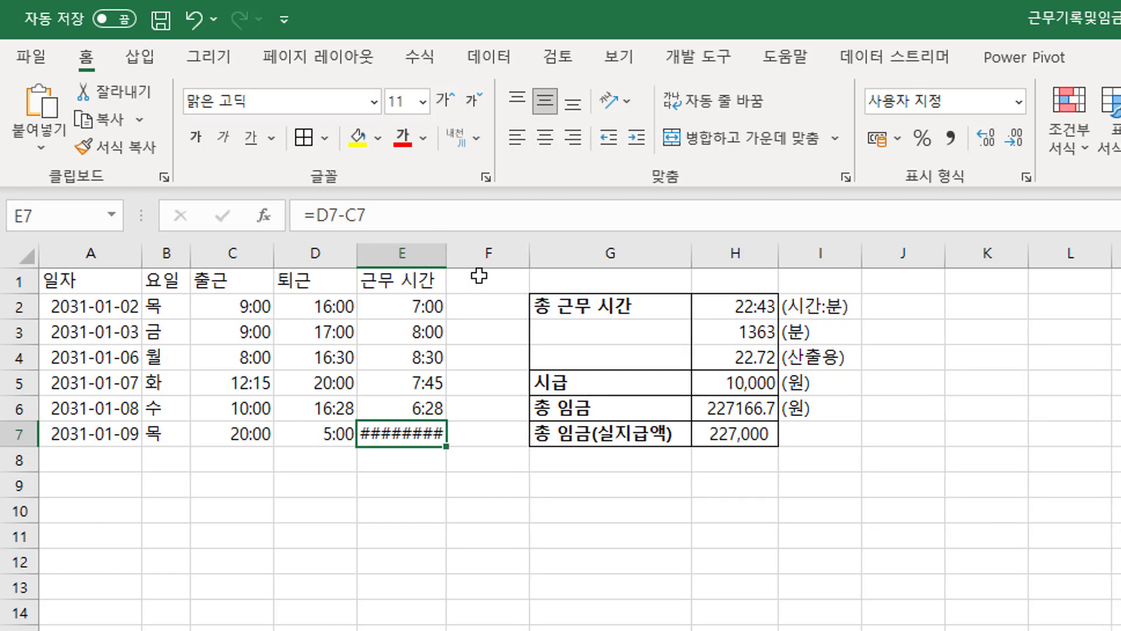
{"action": "left_click_drag", "start_coordinate": [447, 262], "coordinate": [568, 261]}
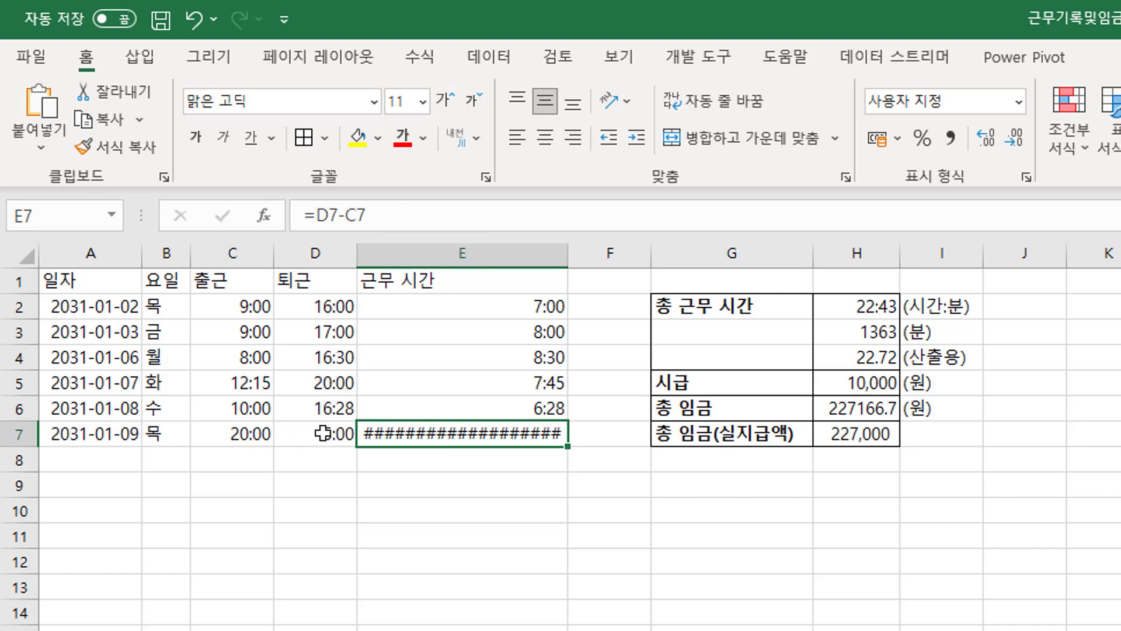
Change E7 to =D7-C7+1 so the overnight shift shows 9:00, then auto-fit column E
{"action": "left_click", "coordinate": [399, 214]}
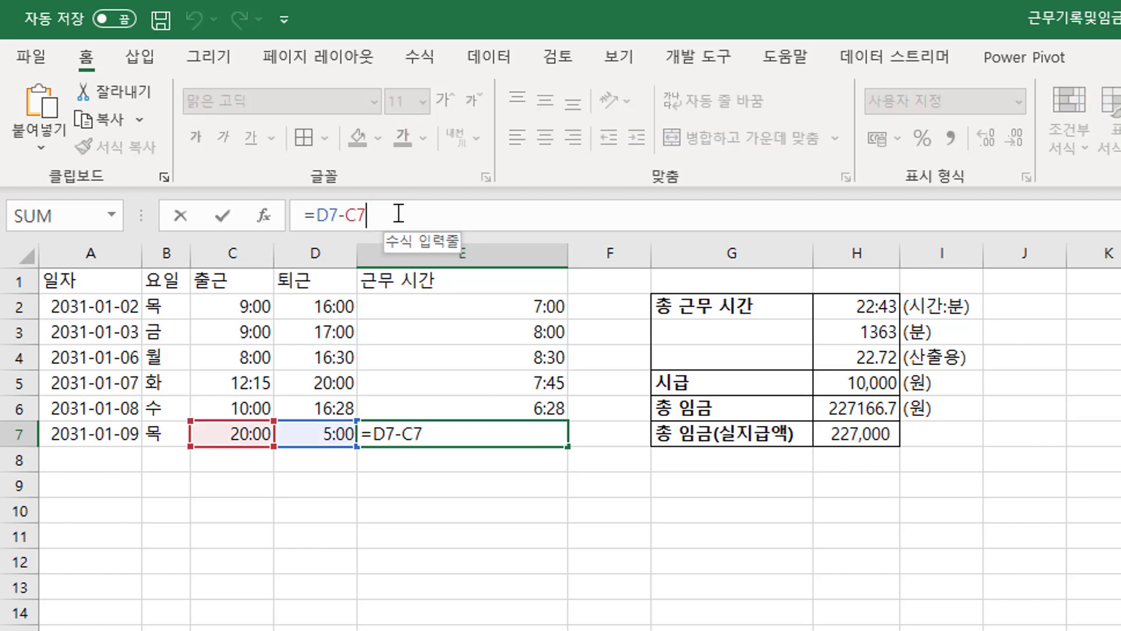
{"action": "type", "text": "+1"}
{"action": "key", "text": "Return"}
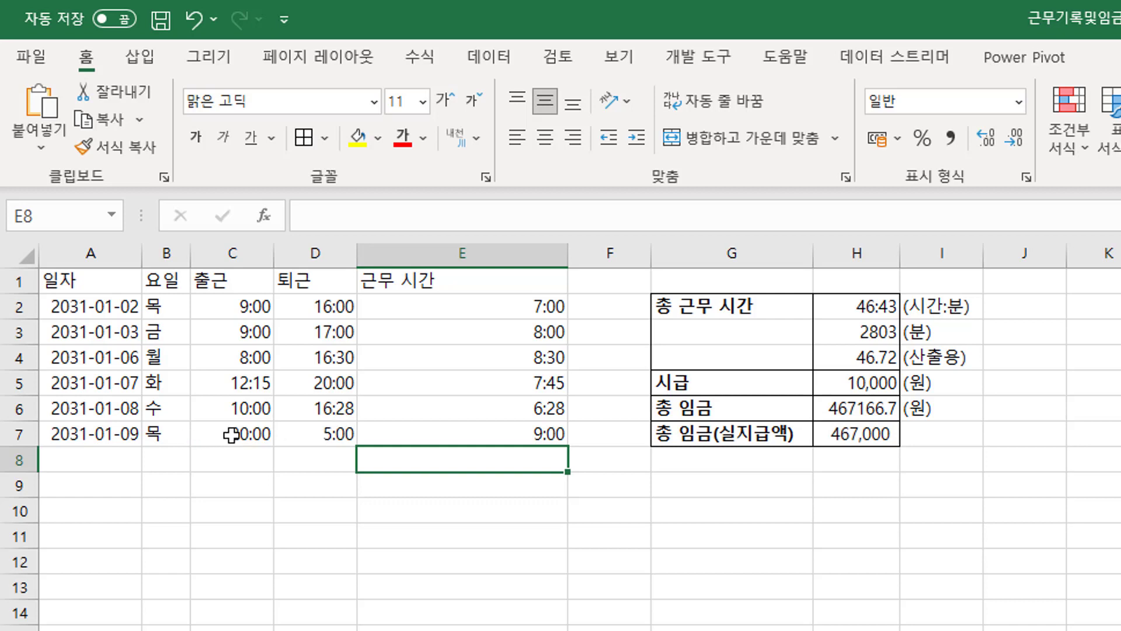
{"action": "double_click", "coordinate": [571, 250]}
Review the last day's start, end and hours cells, then select E2
{"action": "left_click", "coordinate": [405, 436]}
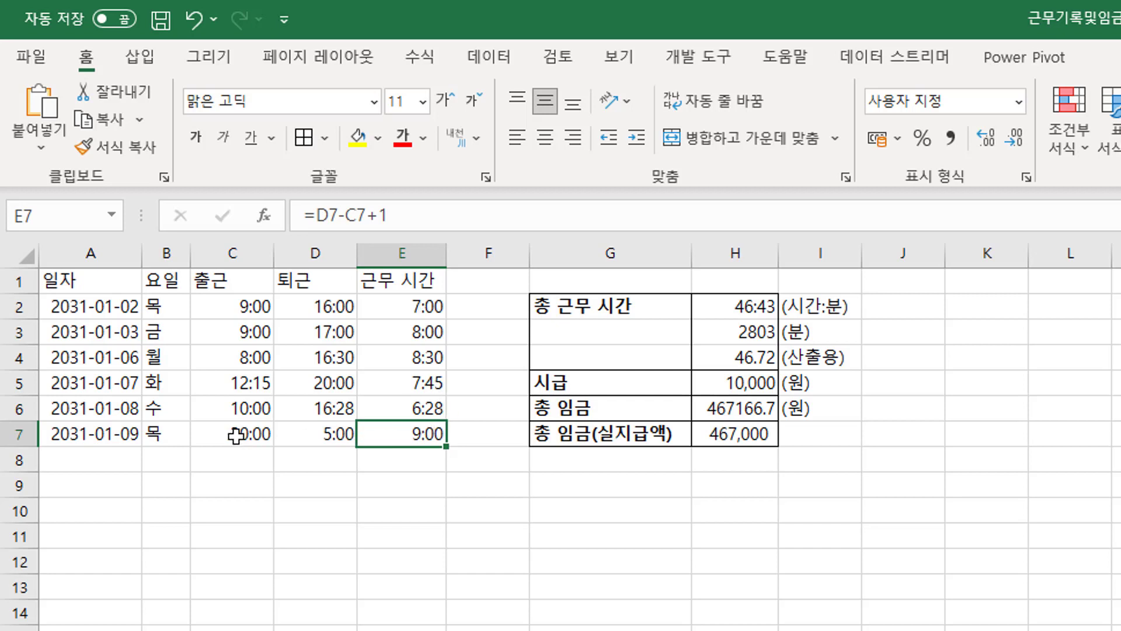
{"action": "left_click_drag", "start_coordinate": [237, 435], "coordinate": [408, 431]}
{"action": "left_click", "coordinate": [421, 432]}
{"action": "left_click", "coordinate": [417, 305]}
Change E2 to =D2-C2+1 and fill it down through E7
{"action": "left_click", "coordinate": [395, 215]}
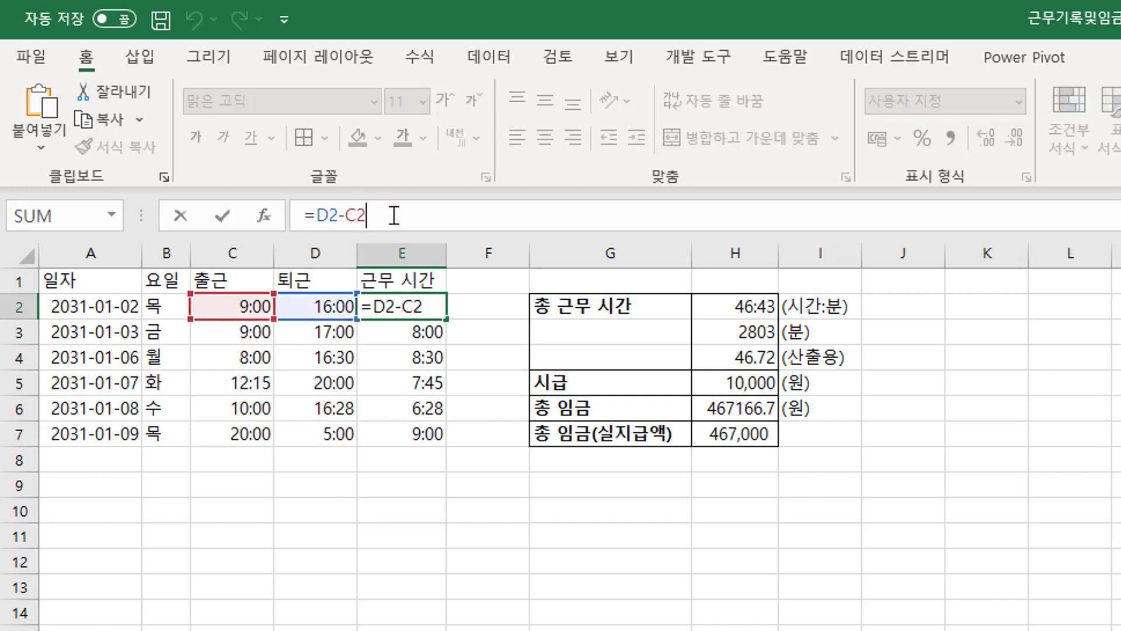
{"action": "type", "text": "+1"}
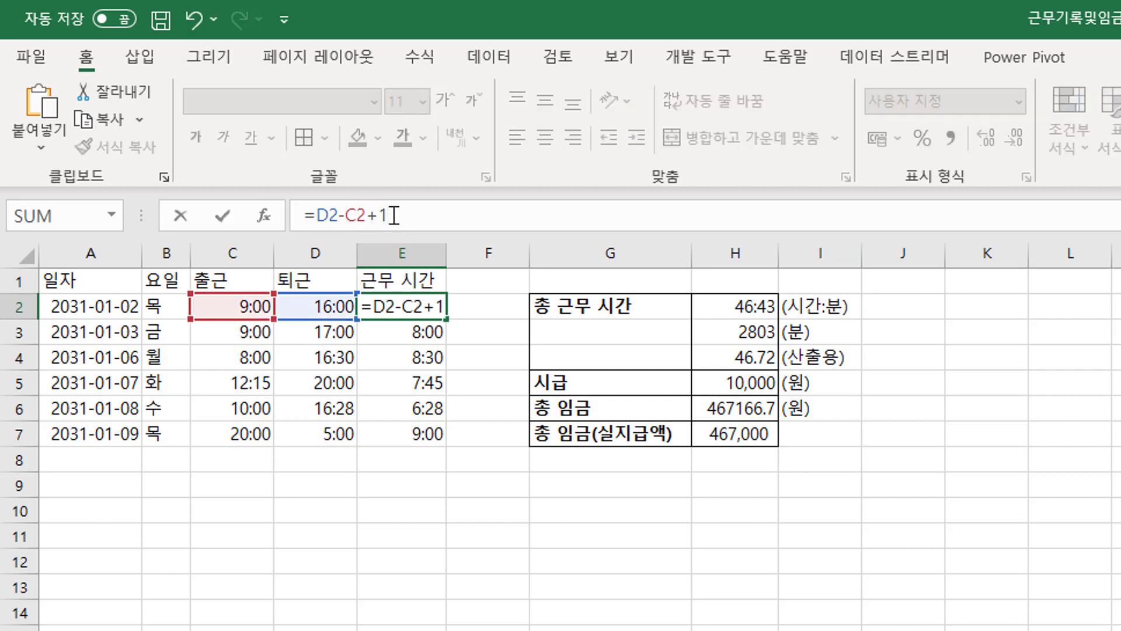
{"action": "key", "text": "Return"}
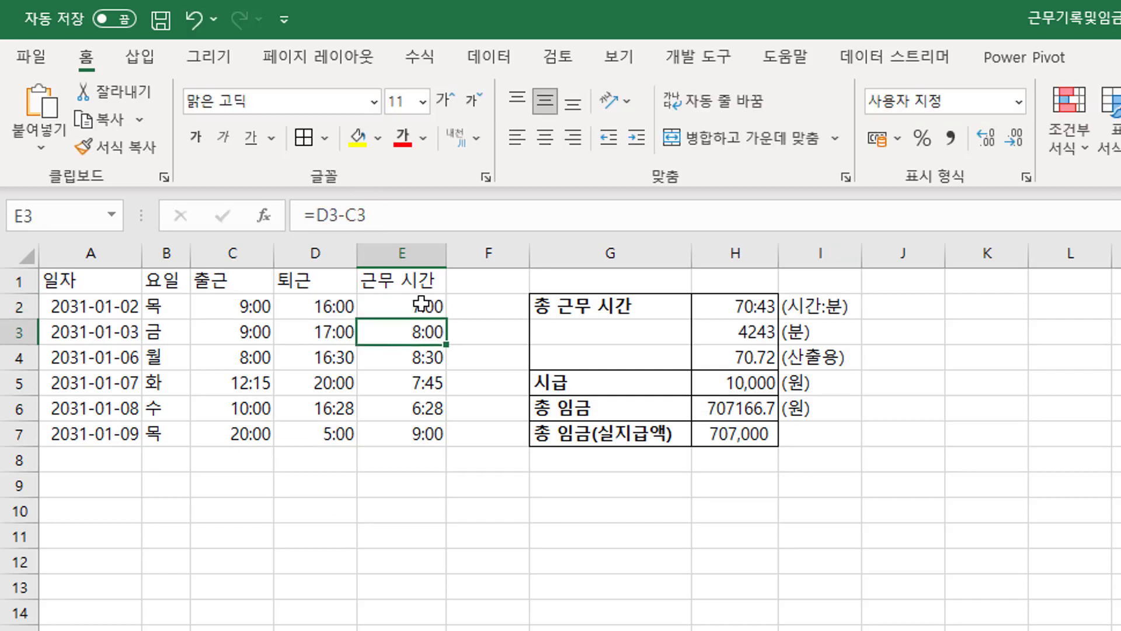
{"action": "left_click", "coordinate": [422, 304]}
{"action": "double_click", "coordinate": [446, 319]}
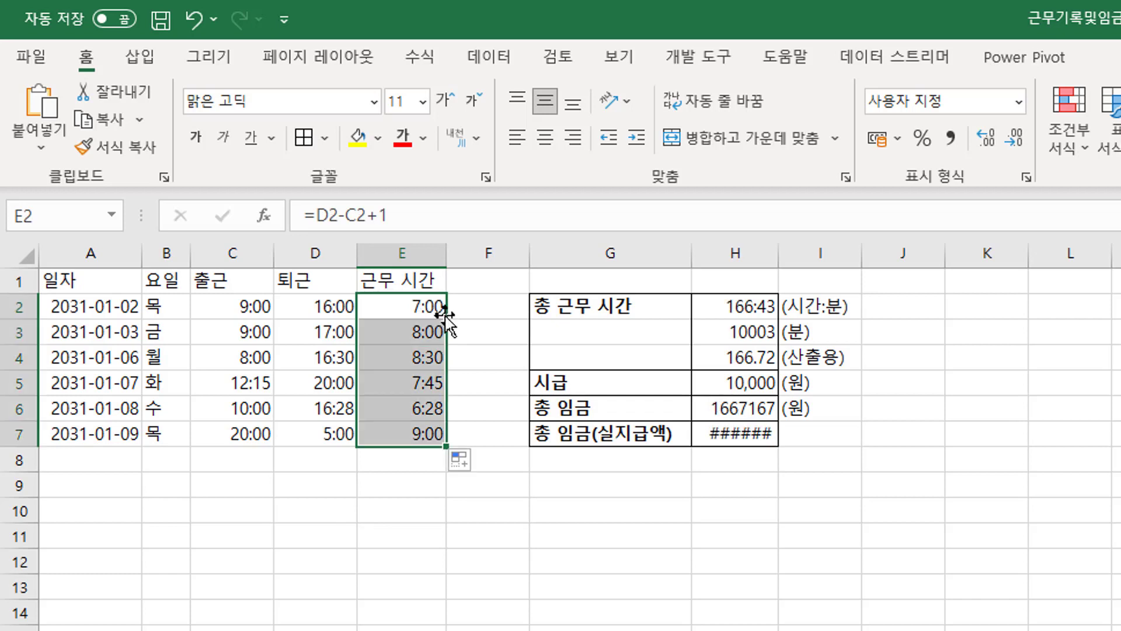
{"action": "left_click", "coordinate": [426, 352]}
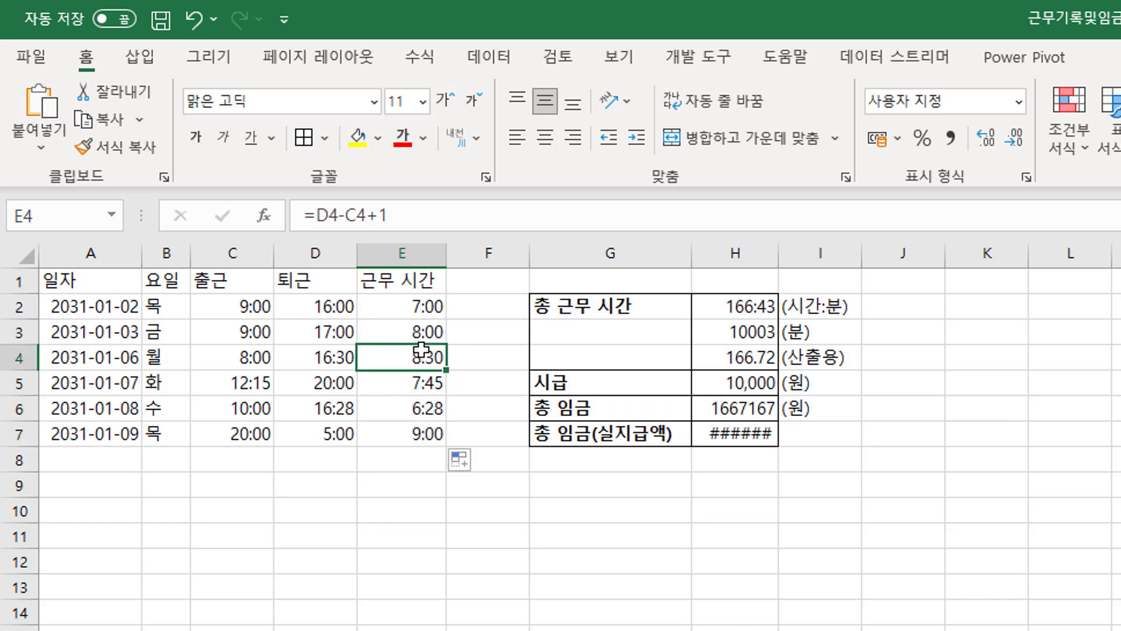
Auto-fit column H to show the 1,667,000 wage and check the copied hours formulas
{"action": "double_click", "coordinate": [784, 256]}
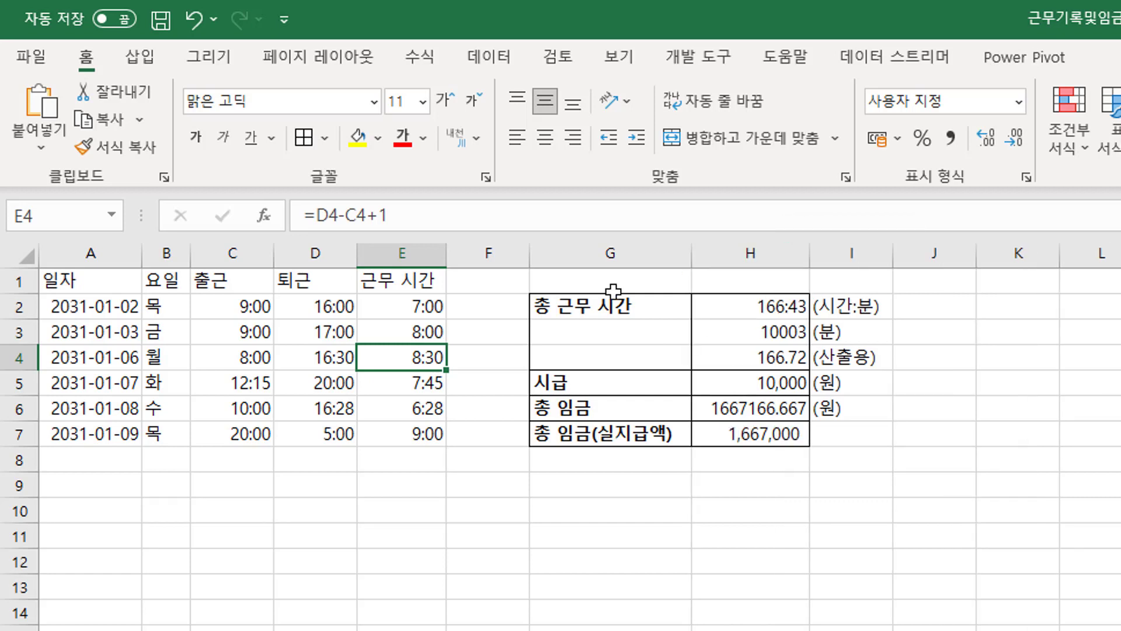
{"action": "left_click", "coordinate": [433, 305]}
{"action": "left_click", "coordinate": [432, 334]}
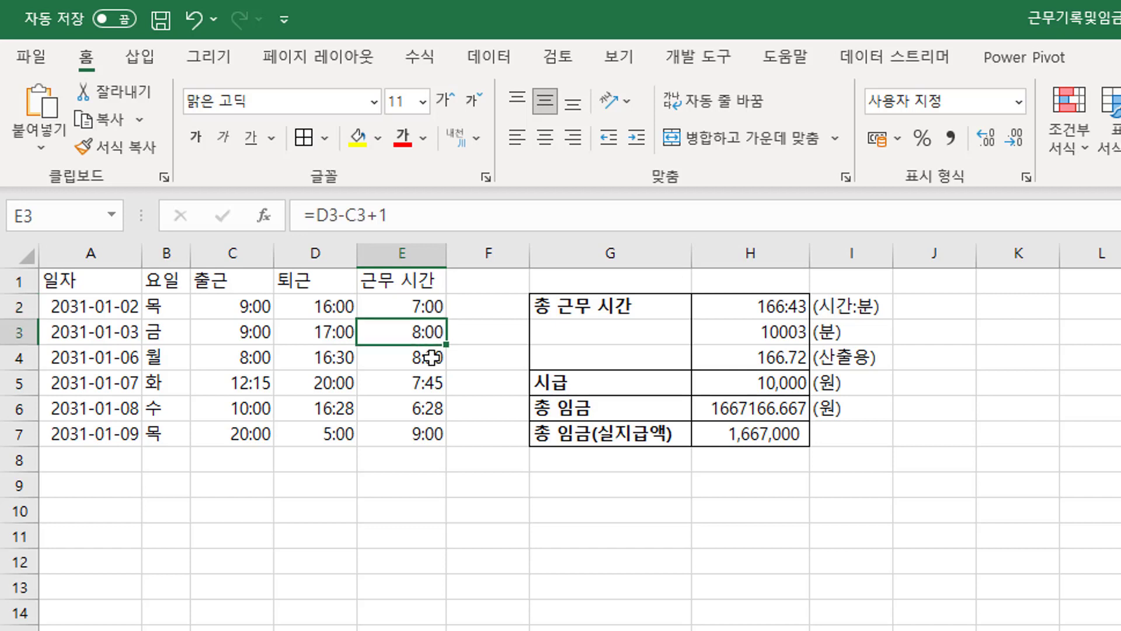
{"action": "left_click", "coordinate": [433, 357]}
{"action": "left_click", "coordinate": [422, 402]}
{"action": "left_click", "coordinate": [425, 433]}
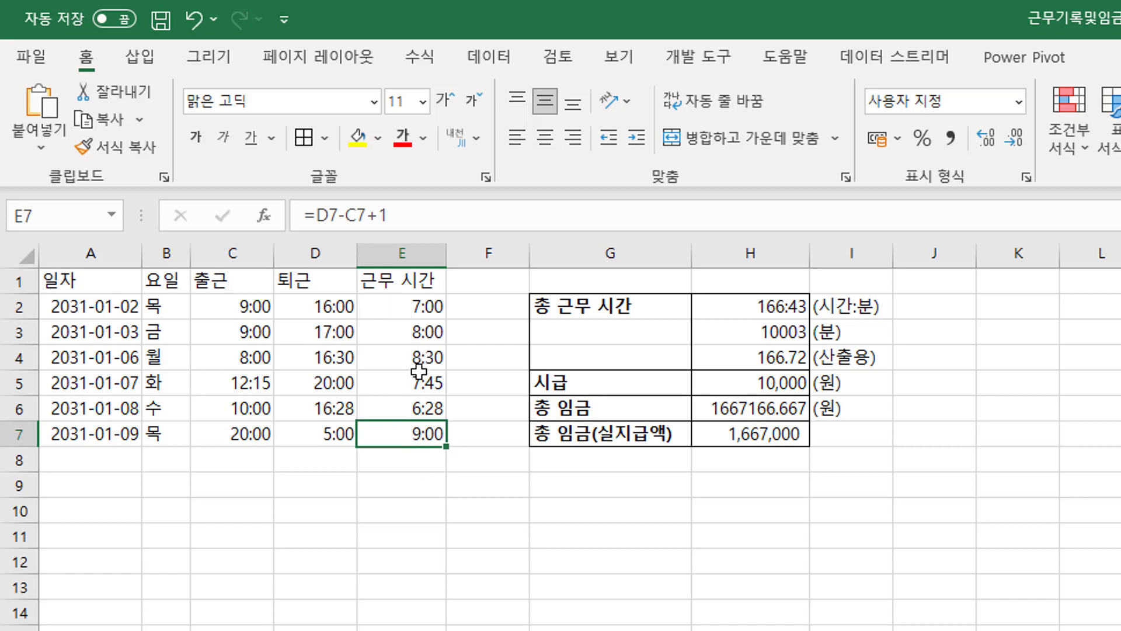
{"action": "left_click", "coordinate": [410, 308]}
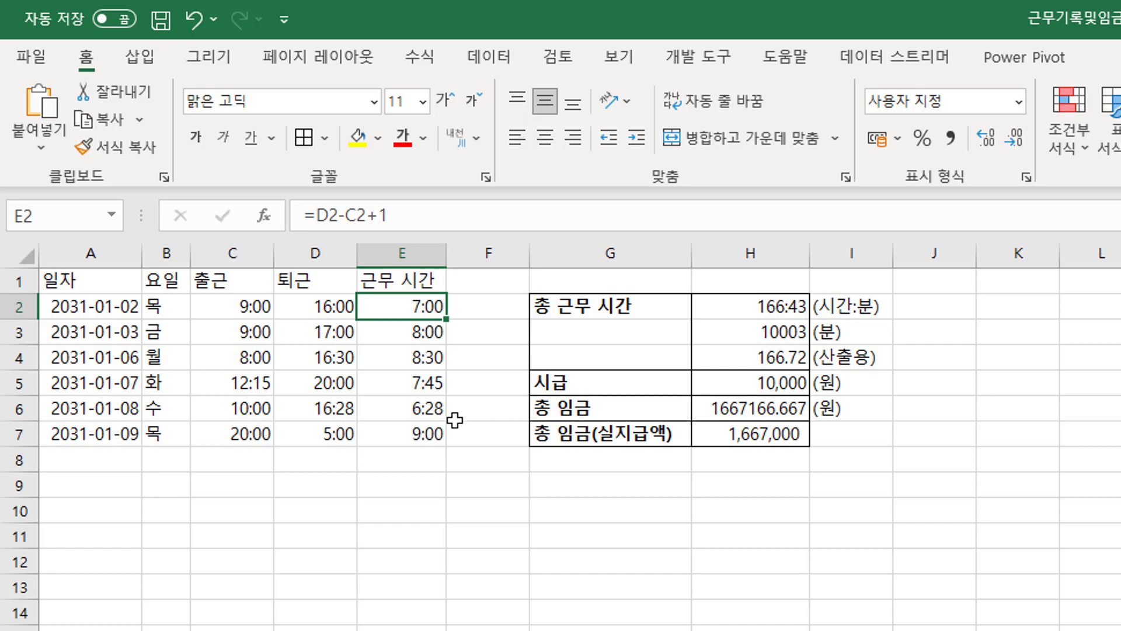
Replace E2 with an IF formula testing D2>C2 that returns D2-C2 when true
{"action": "left_click_drag", "start_coordinate": [321, 221], "coordinate": [524, 218]}
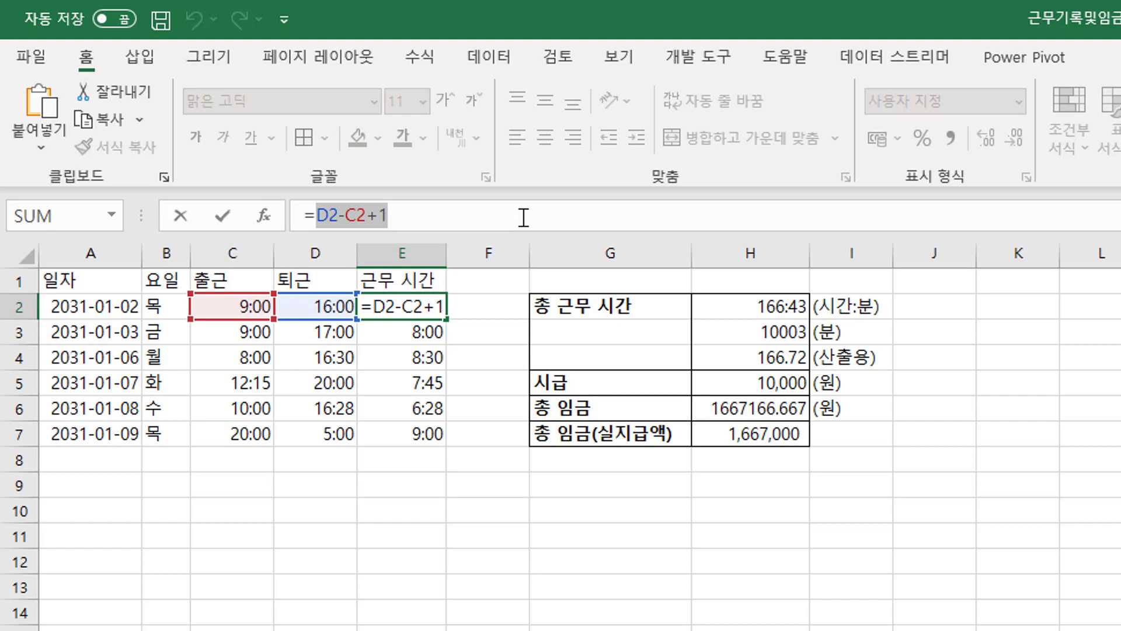
{"action": "type", "text": "if("}
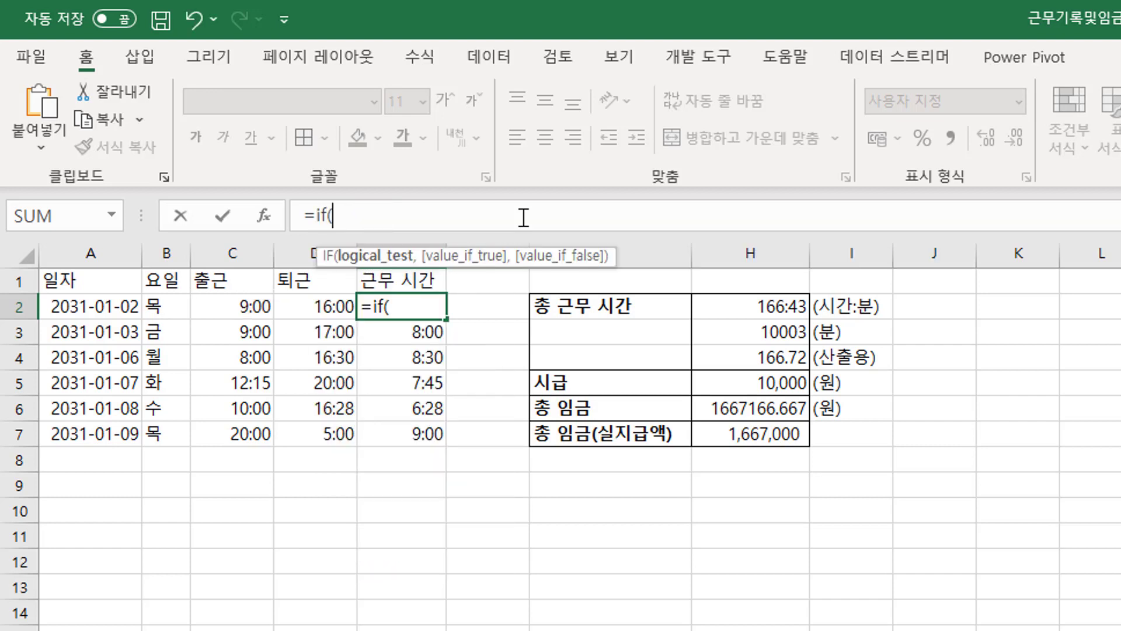
{"action": "left_click", "coordinate": [318, 311]}
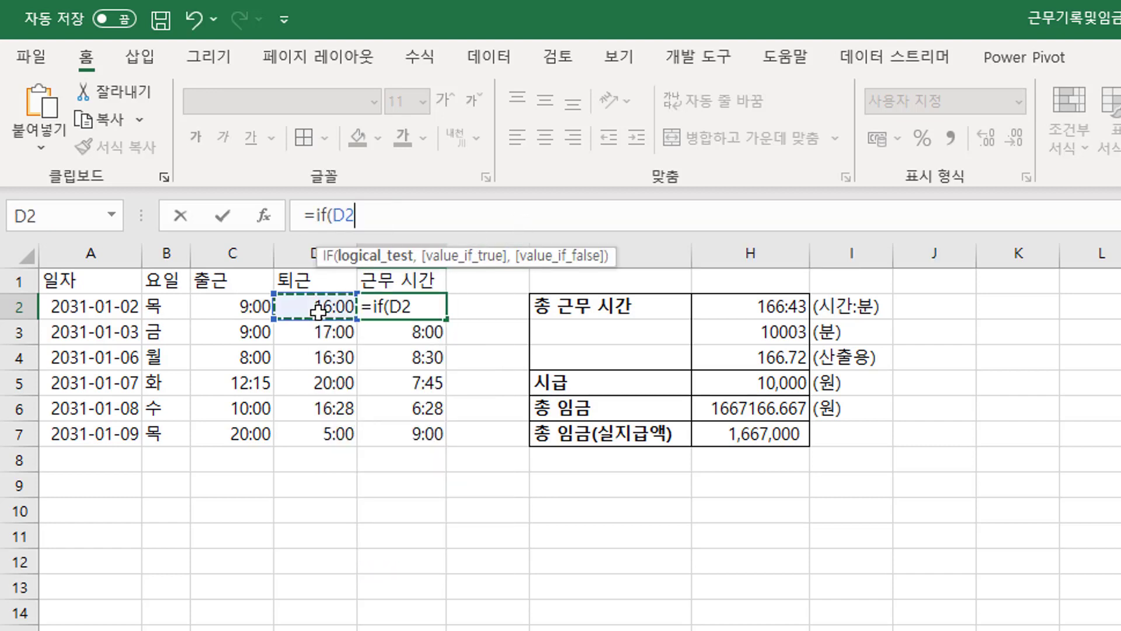
{"action": "type", "text": ">"}
{"action": "left_click", "coordinate": [255, 306]}
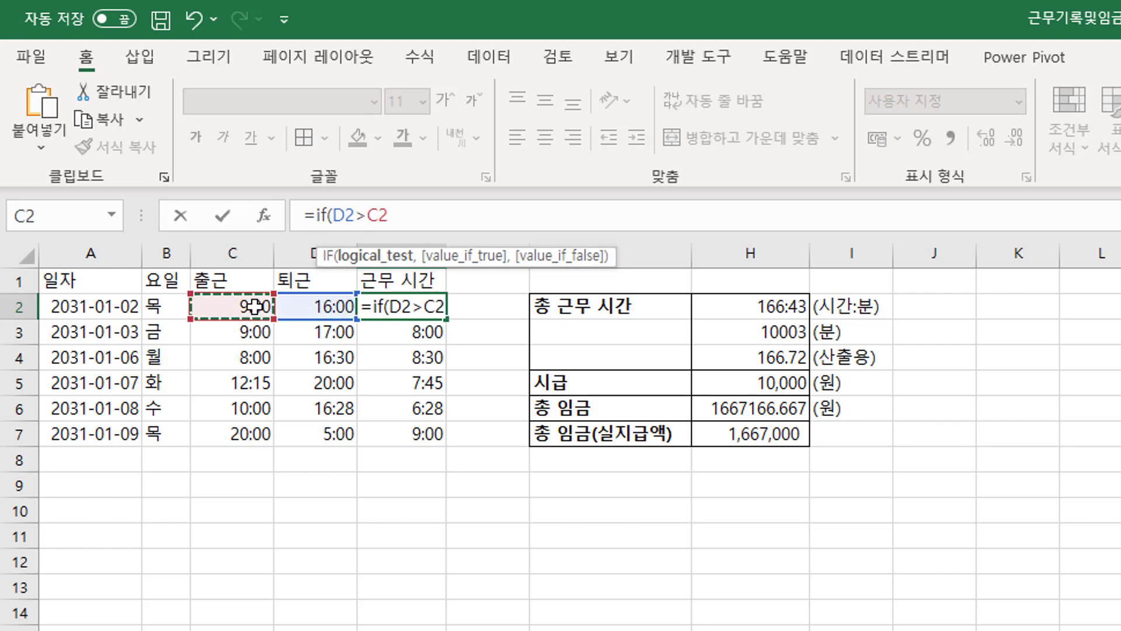
{"action": "type", "text": "."}
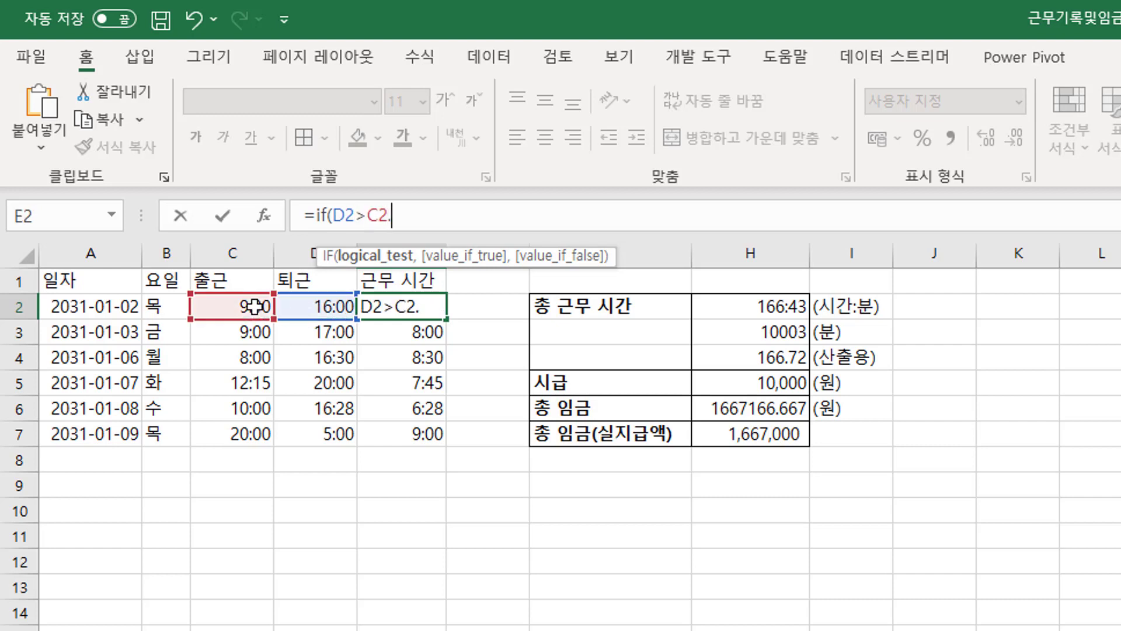
{"action": "key", "text": "BackSpace"}
{"action": "type", "text": ","}
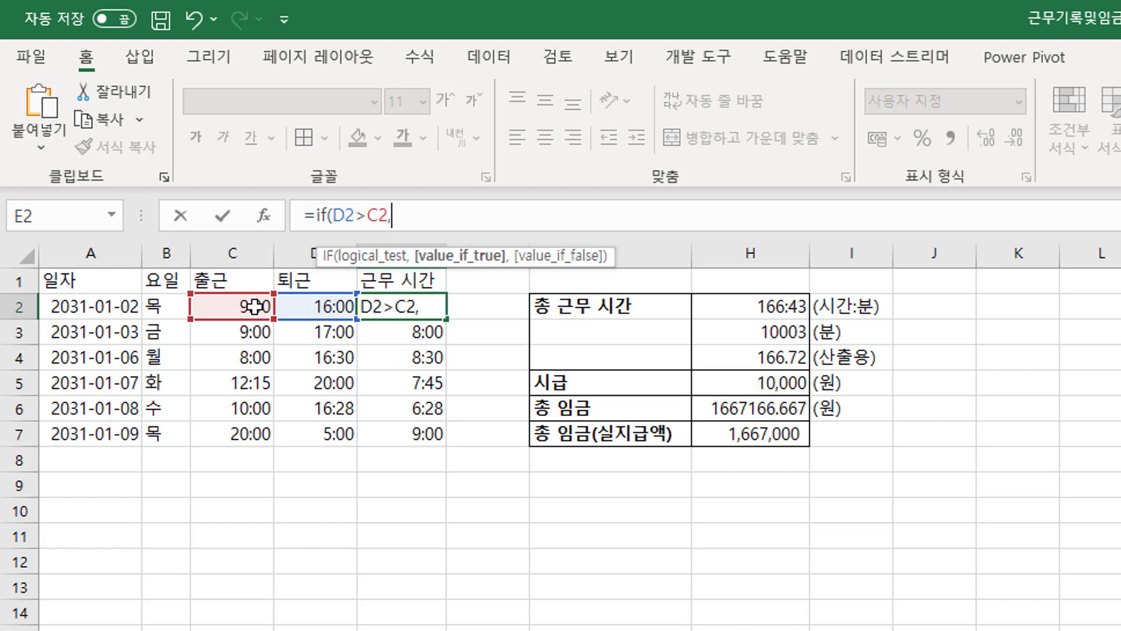
{"action": "left_click", "coordinate": [303, 306]}
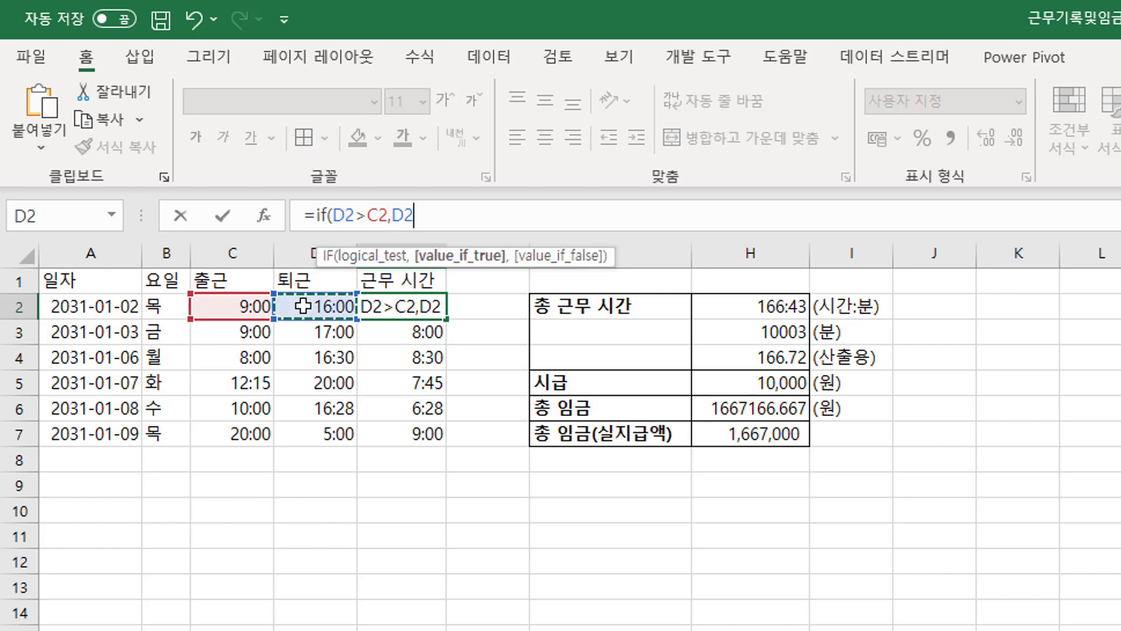
{"action": "type", "text": "-"}
{"action": "left_click", "coordinate": [214, 308]}
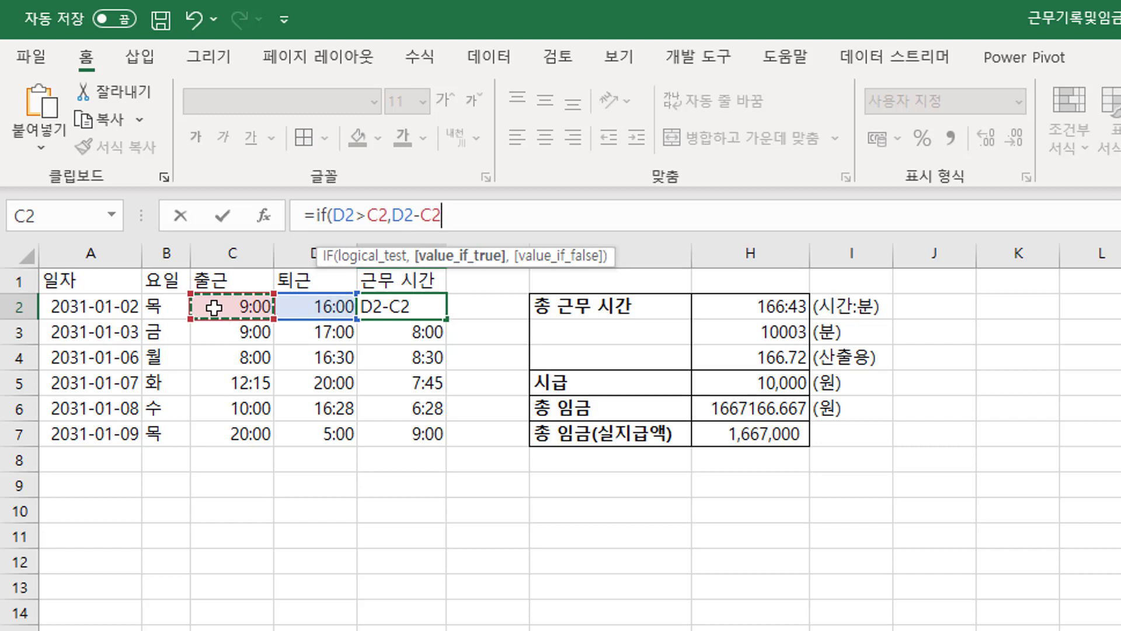
{"action": "type", "text": ","}
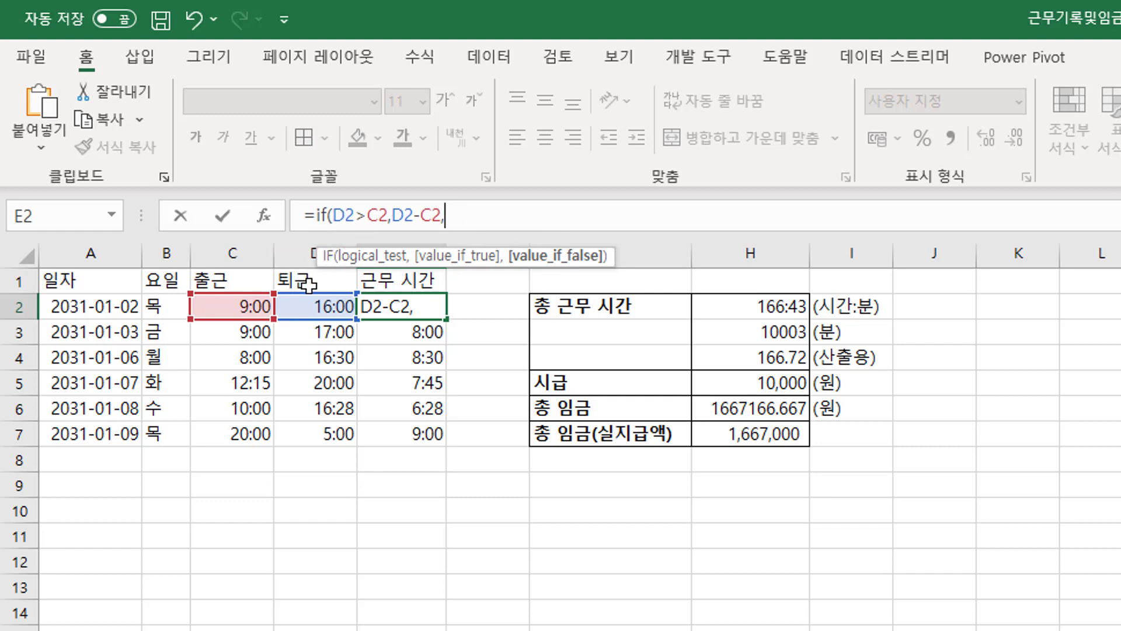
Complete the overnight case as D2-C2+1 and commit =IF(D2>C2,D2-C2,D2-C2+1)
{"action": "left_click", "coordinate": [317, 310]}
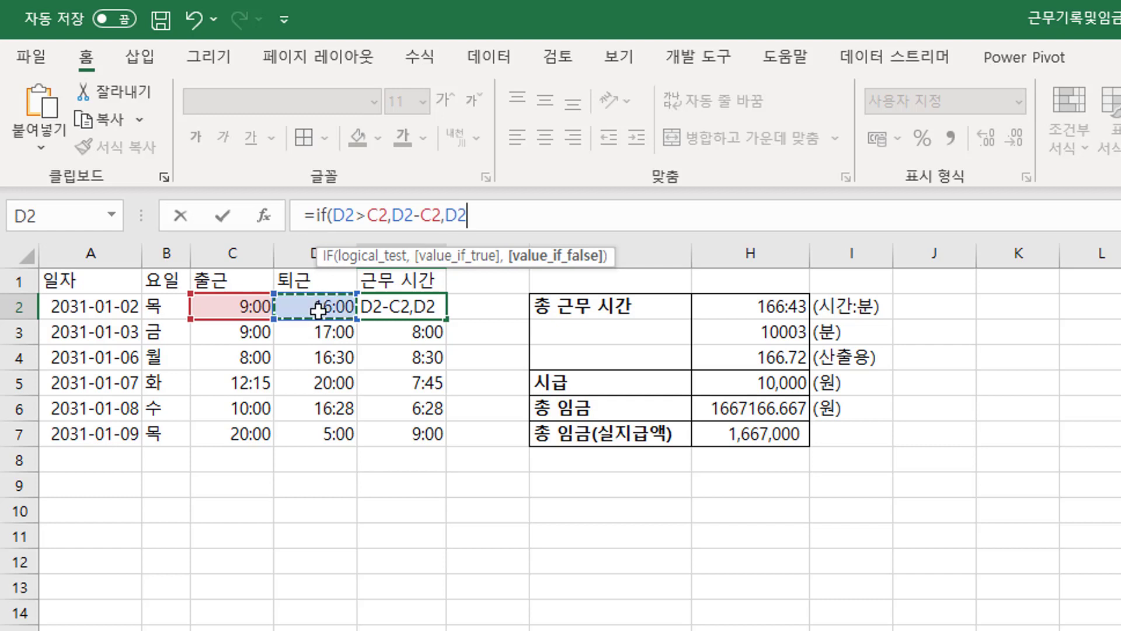
{"action": "type", "text": "-"}
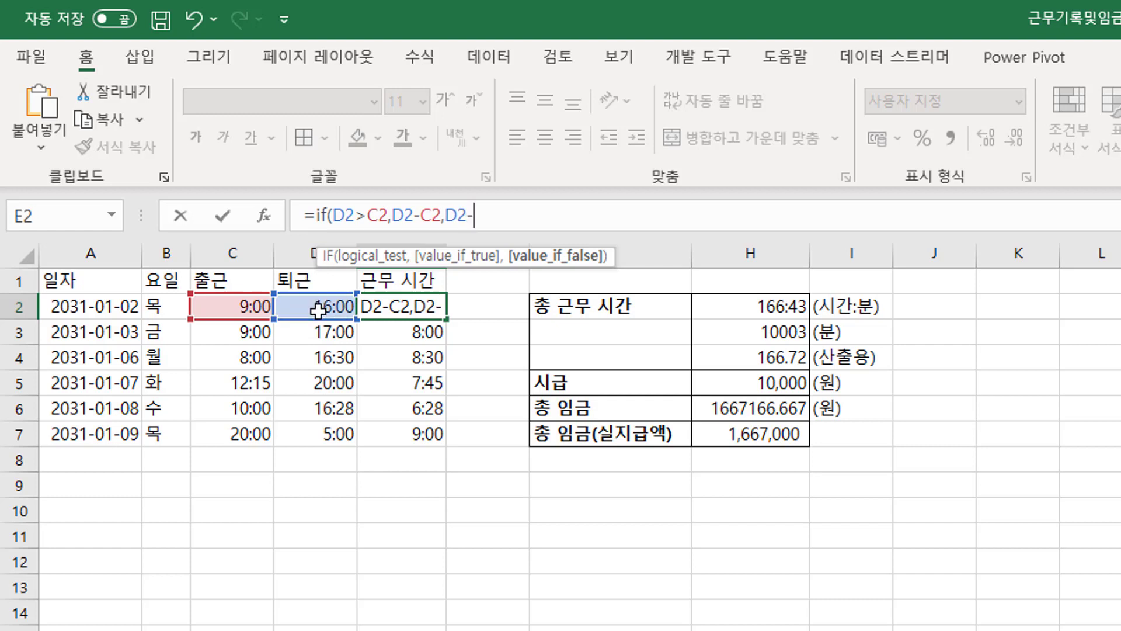
{"action": "key", "text": "Left"}
{"action": "key", "text": "Left"}
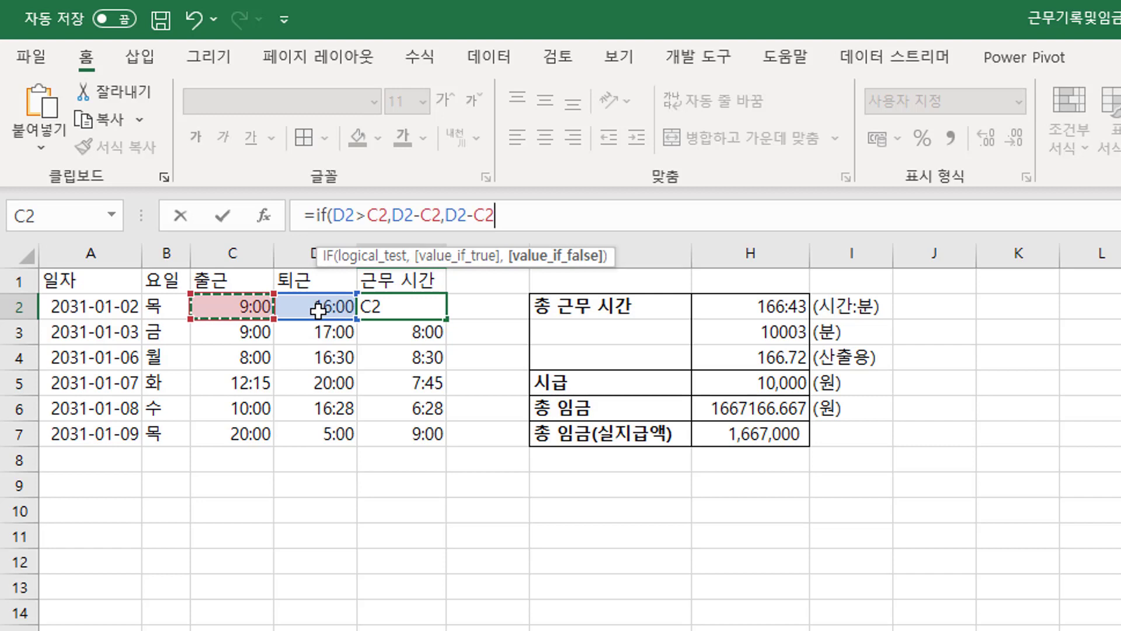
{"action": "type", "text": "+1"}
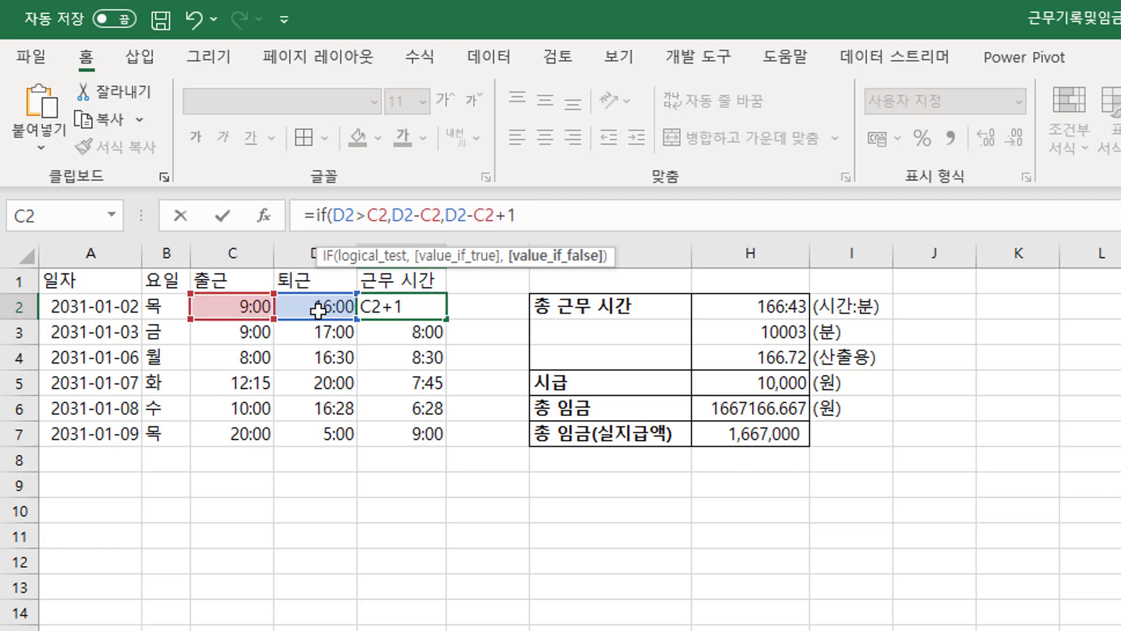
{"action": "type", "text": ")"}
{"action": "key", "text": "Return"}
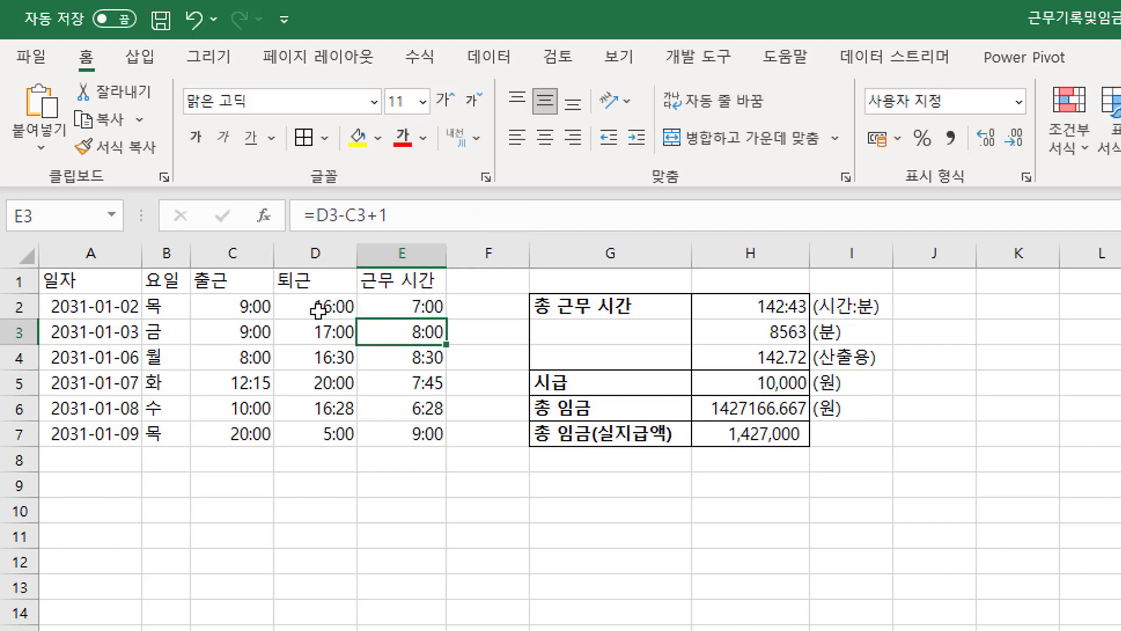
Fill the IF formula down to E7 and reduce H6's total wage to no decimals
{"action": "left_click", "coordinate": [406, 309]}
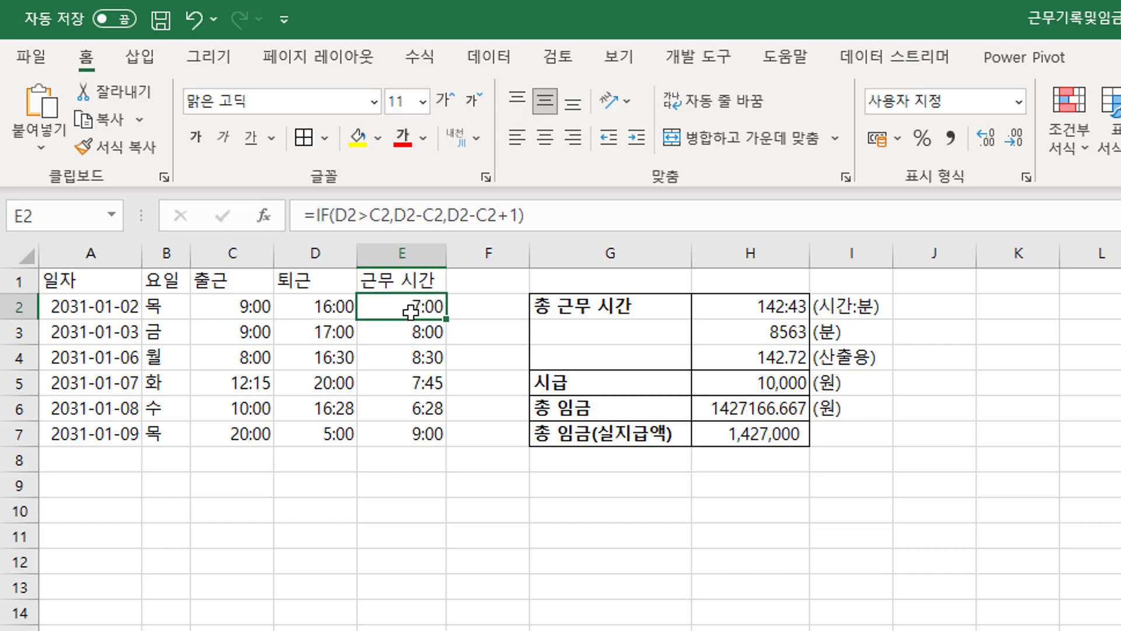
{"action": "double_click", "coordinate": [451, 321]}
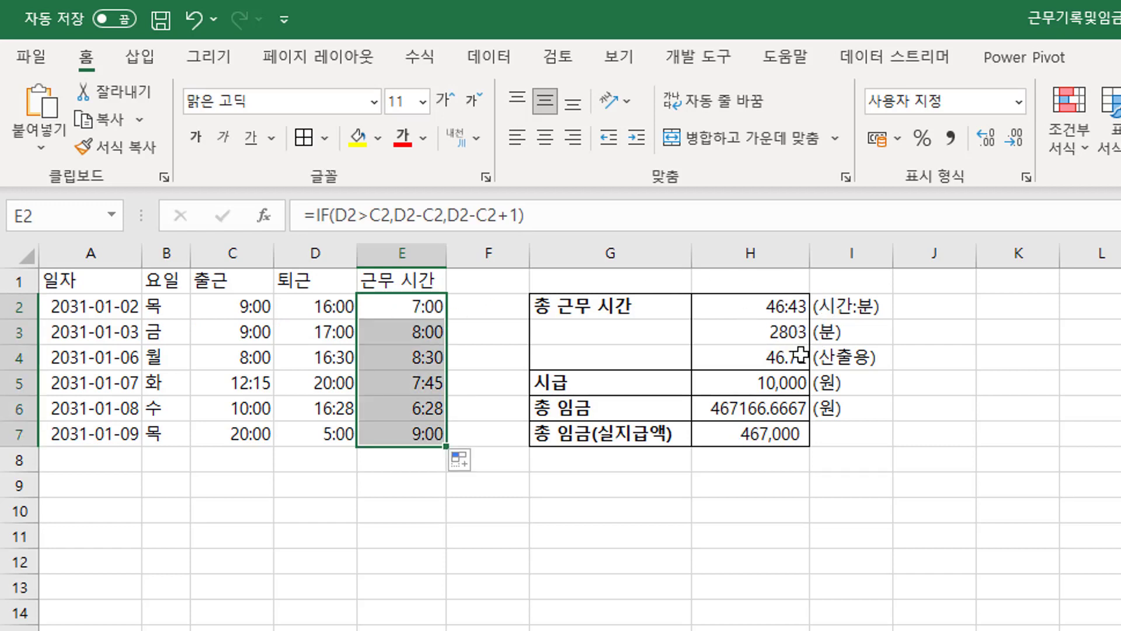
{"action": "left_click", "coordinate": [779, 405]}
{"action": "left_click", "coordinate": [1006, 141]}
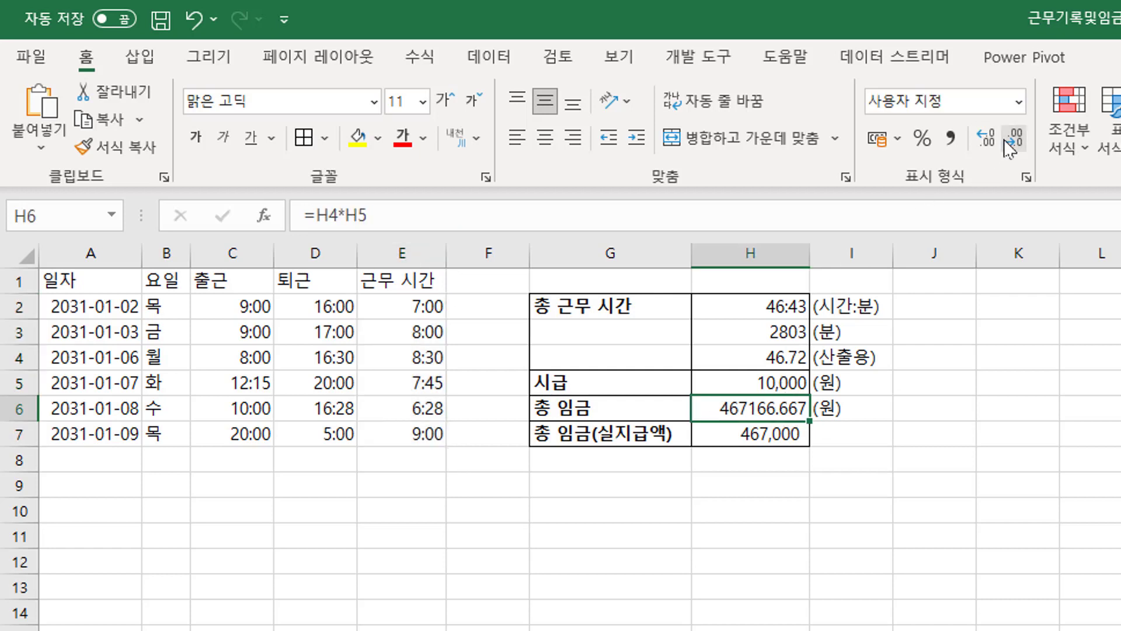
{"action": "left_click", "coordinate": [1006, 141]}
{"action": "left_click", "coordinate": [1005, 141]}
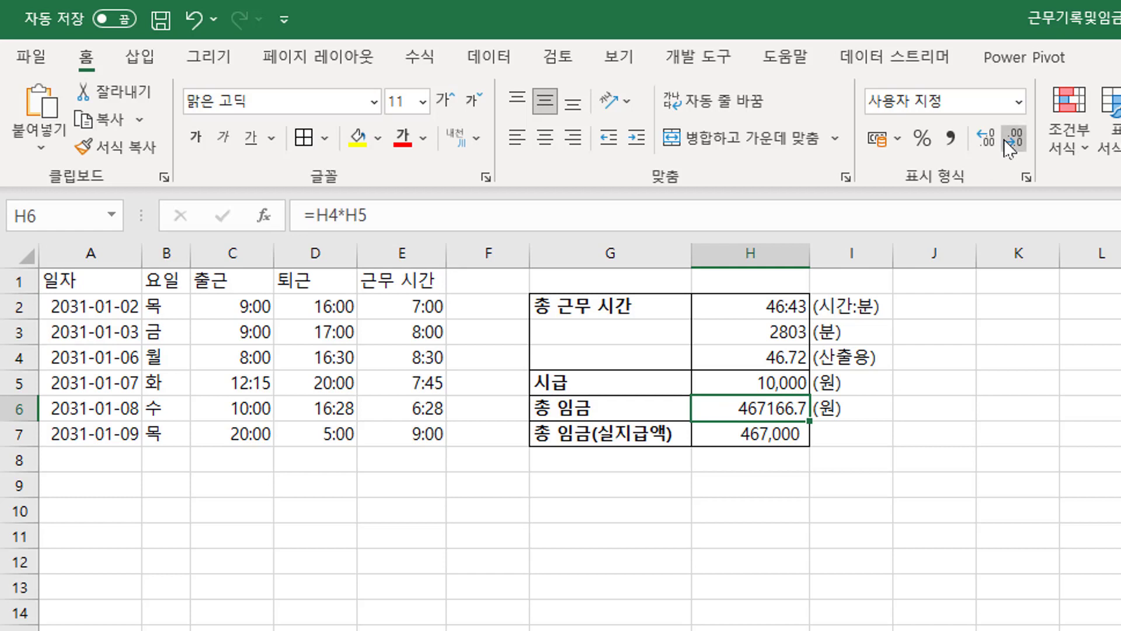
{"action": "left_click", "coordinate": [1004, 139]}
Bold the H4 hours total and H7 rounded wage, auto-fitting column H to show 467,000
{"action": "double_click", "coordinate": [810, 260]}
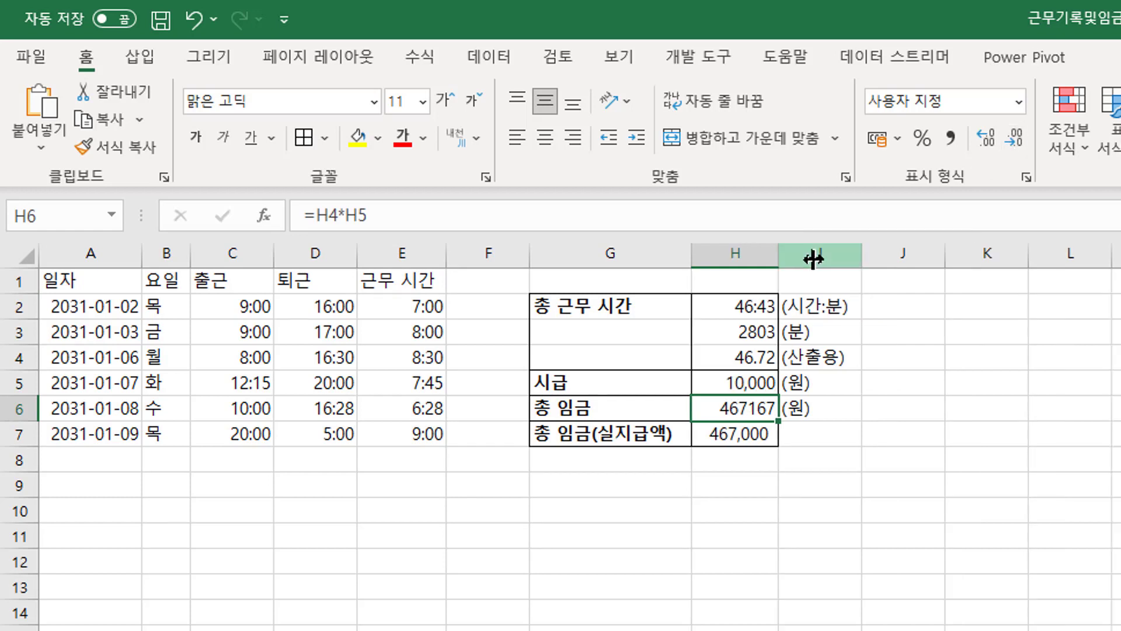
{"action": "left_click", "coordinate": [795, 466]}
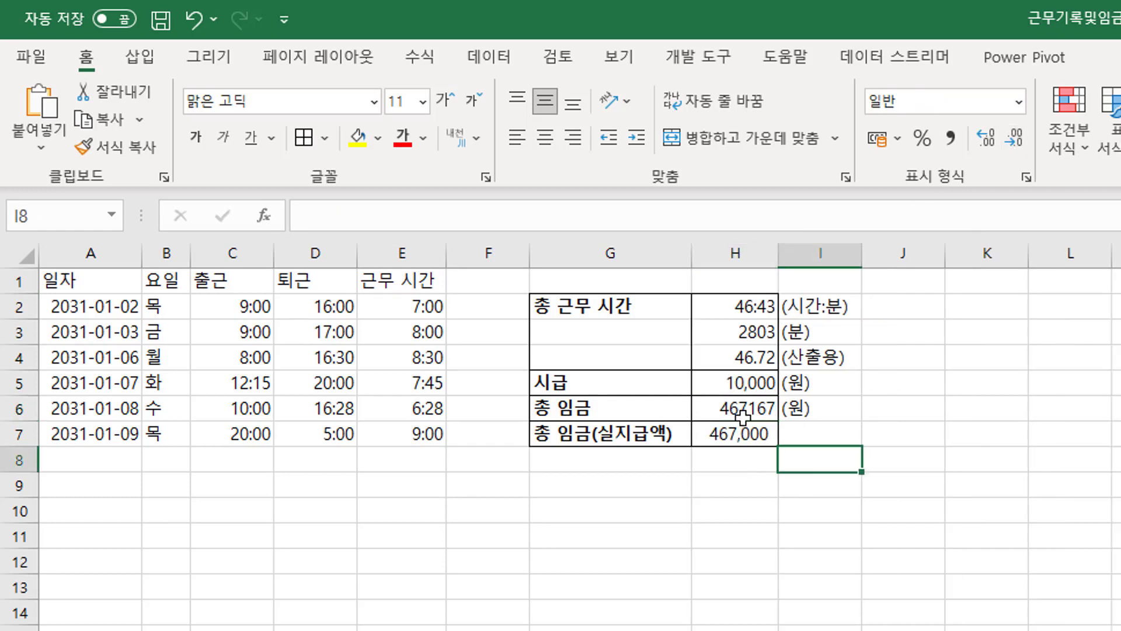
{"action": "left_click", "coordinate": [747, 356]}
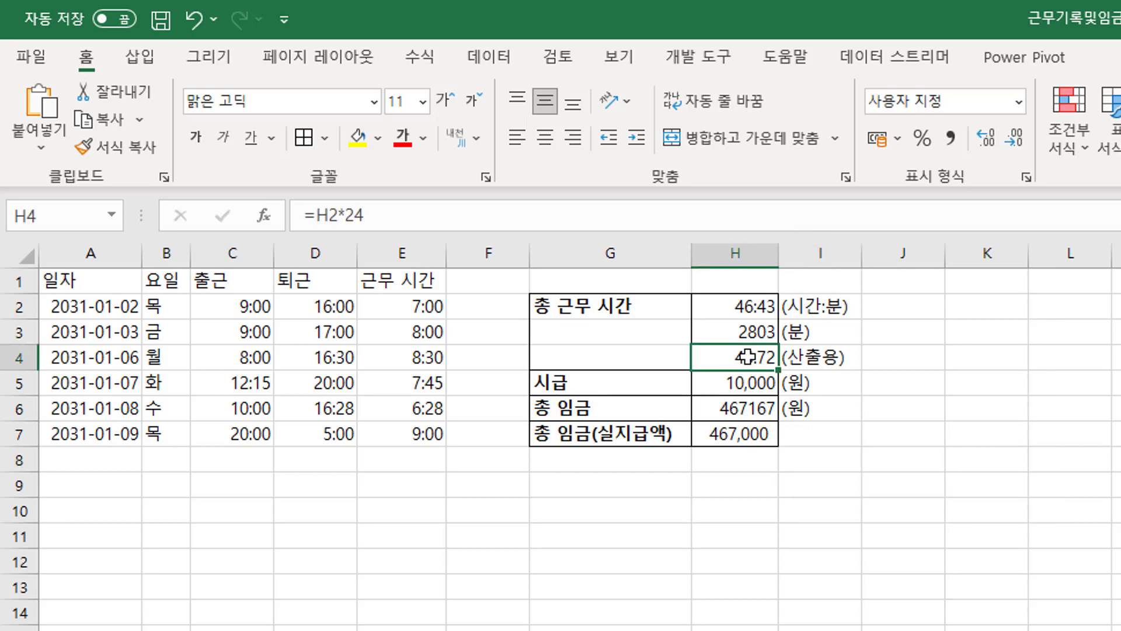
{"action": "key", "text": "ctrl+b"}
{"action": "left_click", "coordinate": [749, 435]}
{"action": "key", "text": "ctrl+b"}
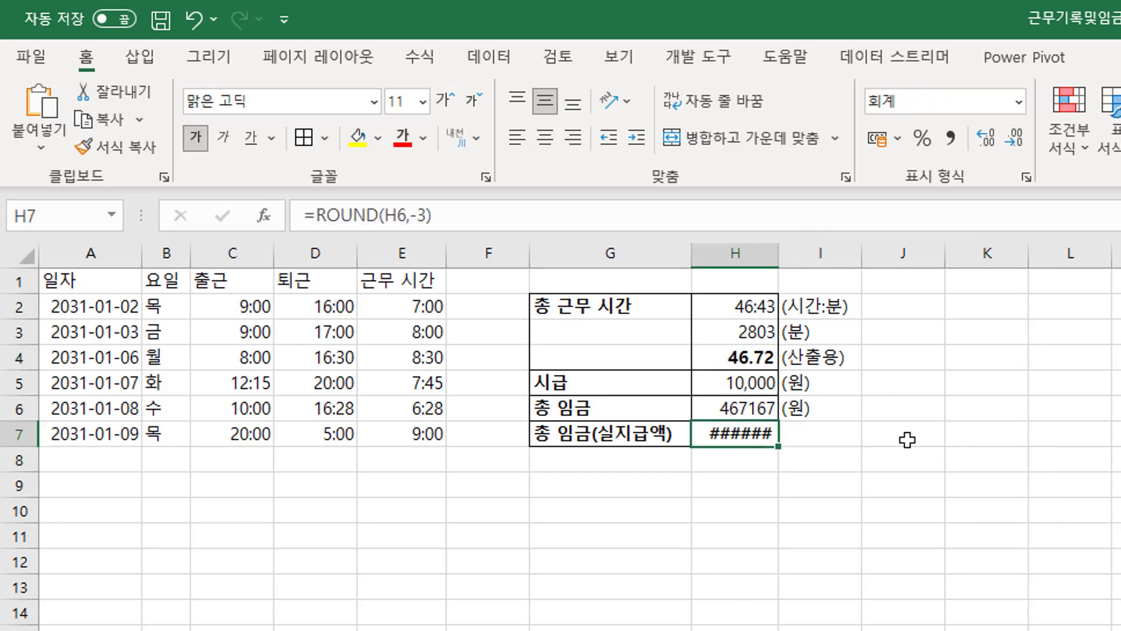
{"action": "double_click", "coordinate": [780, 252]}
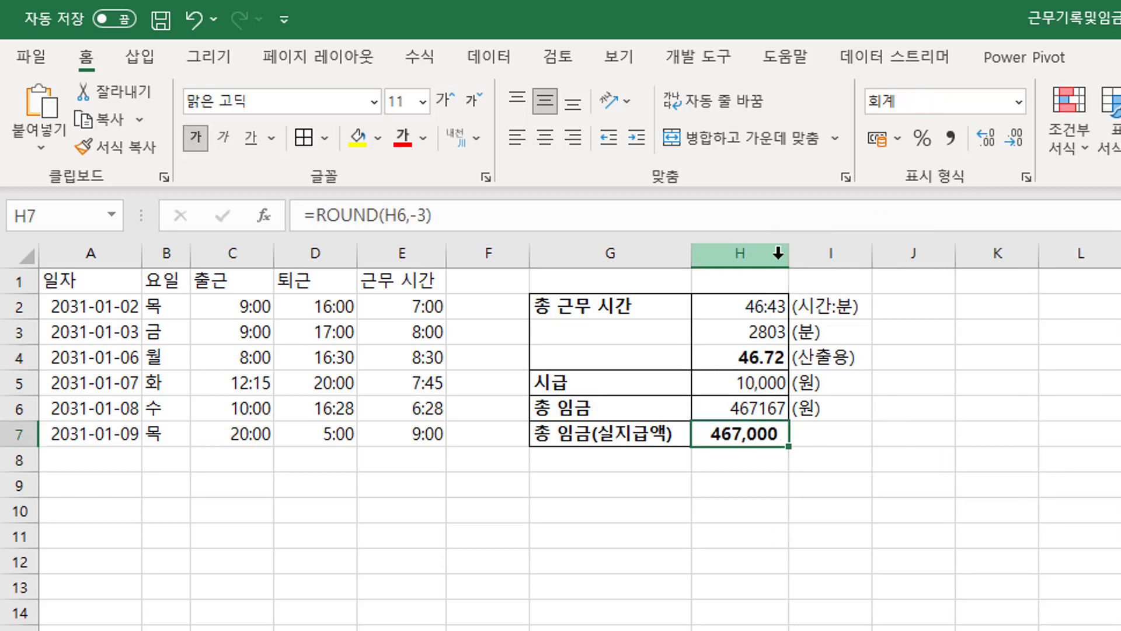
{"action": "left_click", "coordinate": [843, 430]}
{"action": "left_click", "coordinate": [903, 433]}
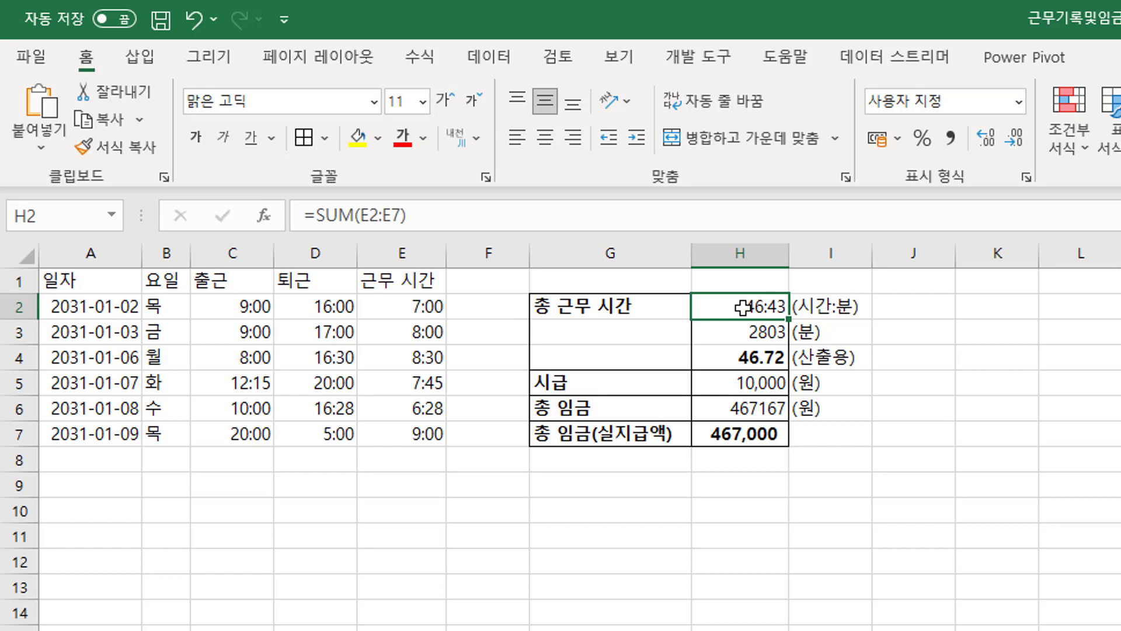
{"action": "left_click", "coordinate": [758, 358]}
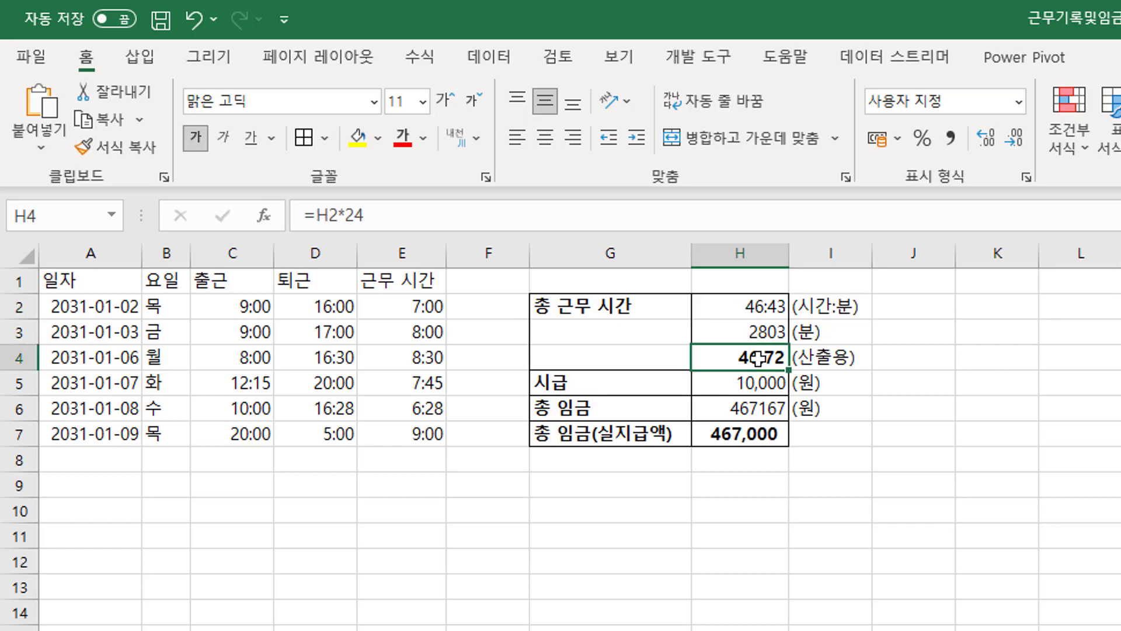
{"action": "left_click", "coordinate": [747, 443]}
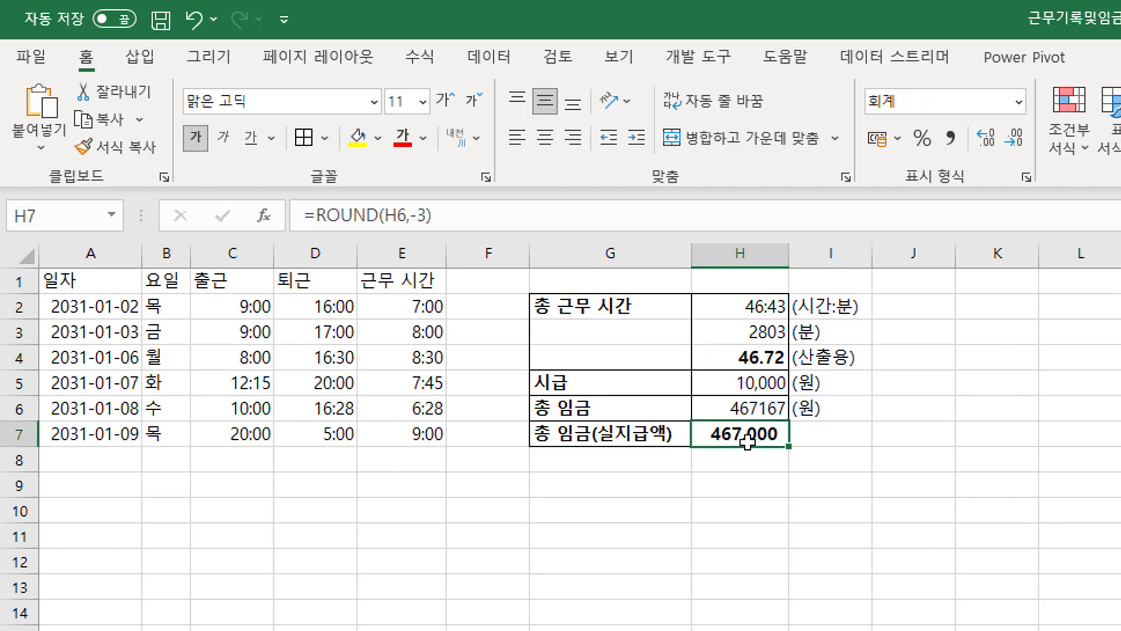
{"action": "left_click", "coordinate": [423, 308]}
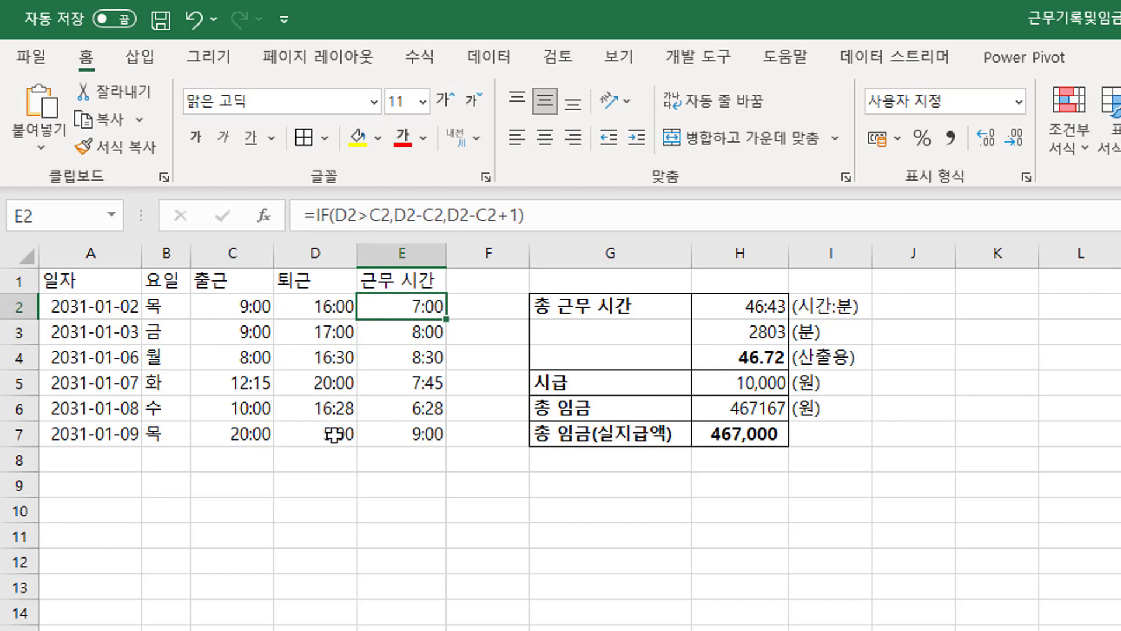
{"action": "left_click", "coordinate": [431, 435]}
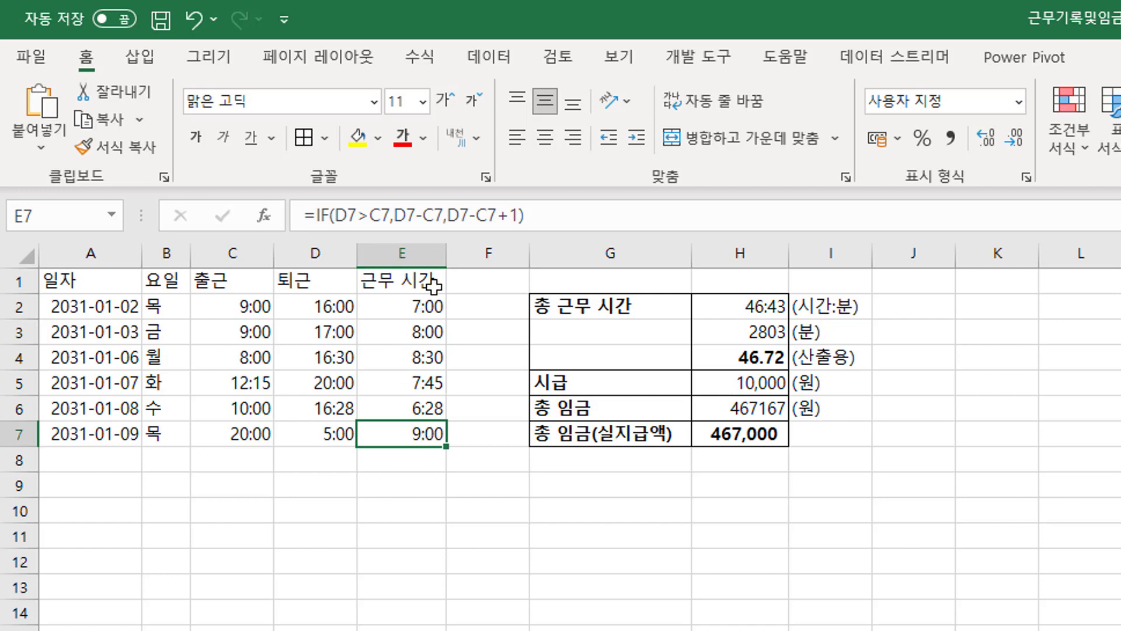
{"action": "left_click", "coordinate": [425, 309]}
{"action": "left_click", "coordinate": [415, 380]}
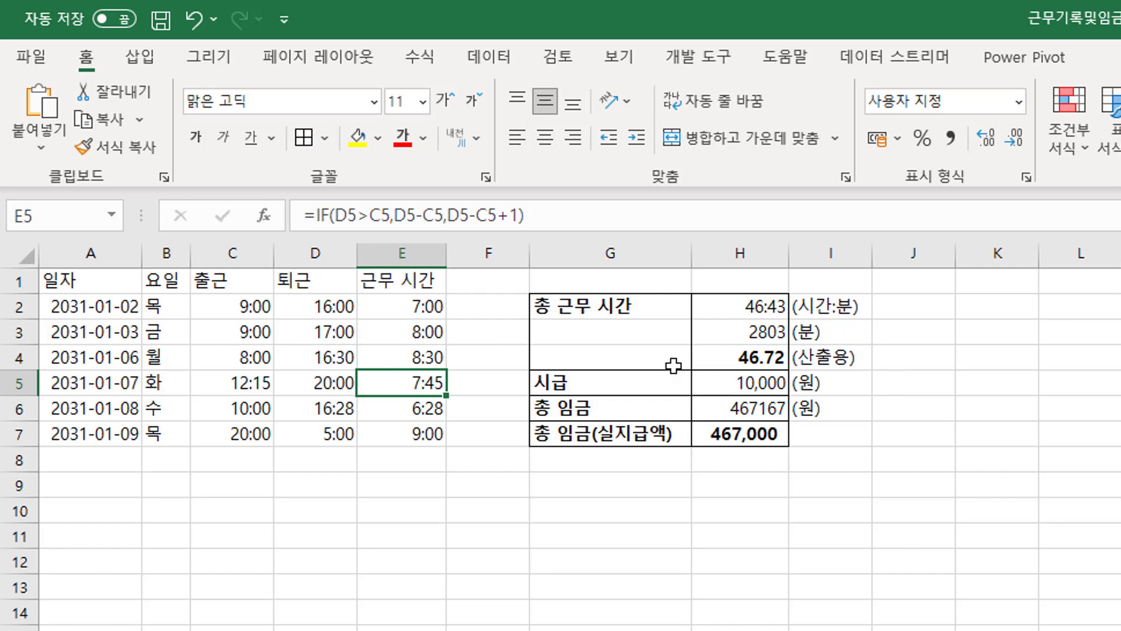
{"action": "left_click", "coordinate": [235, 311]}
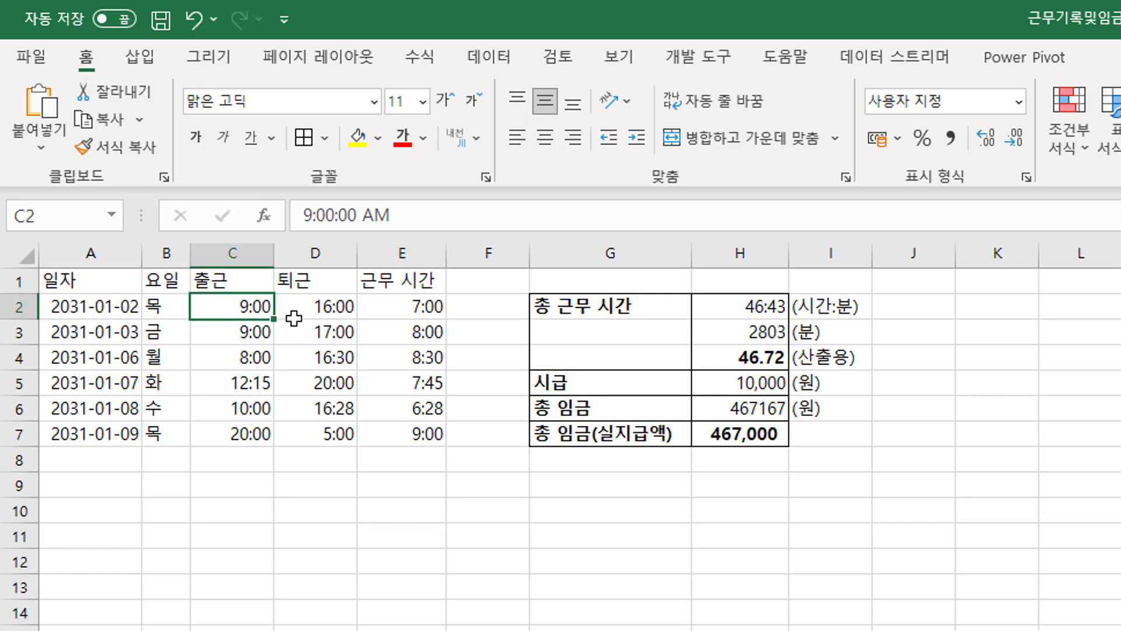
{"action": "left_click", "coordinate": [323, 313]}
{"action": "left_click_drag", "start_coordinate": [431, 305], "coordinate": [439, 420]}
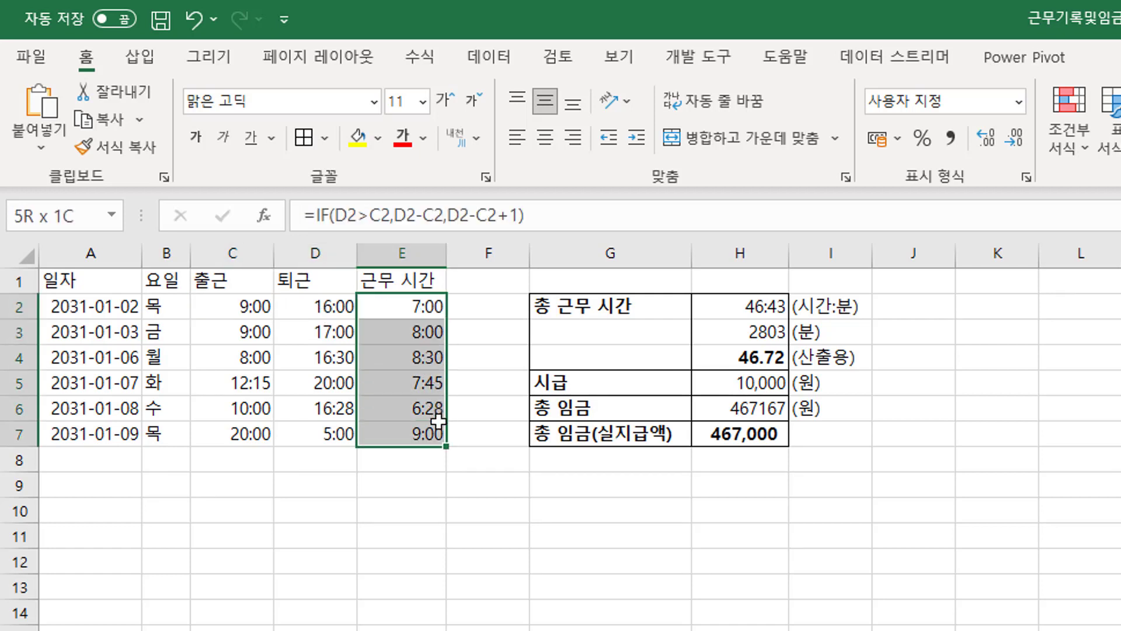
{"action": "left_click", "coordinate": [742, 315]}
{"action": "left_click", "coordinate": [896, 314]}
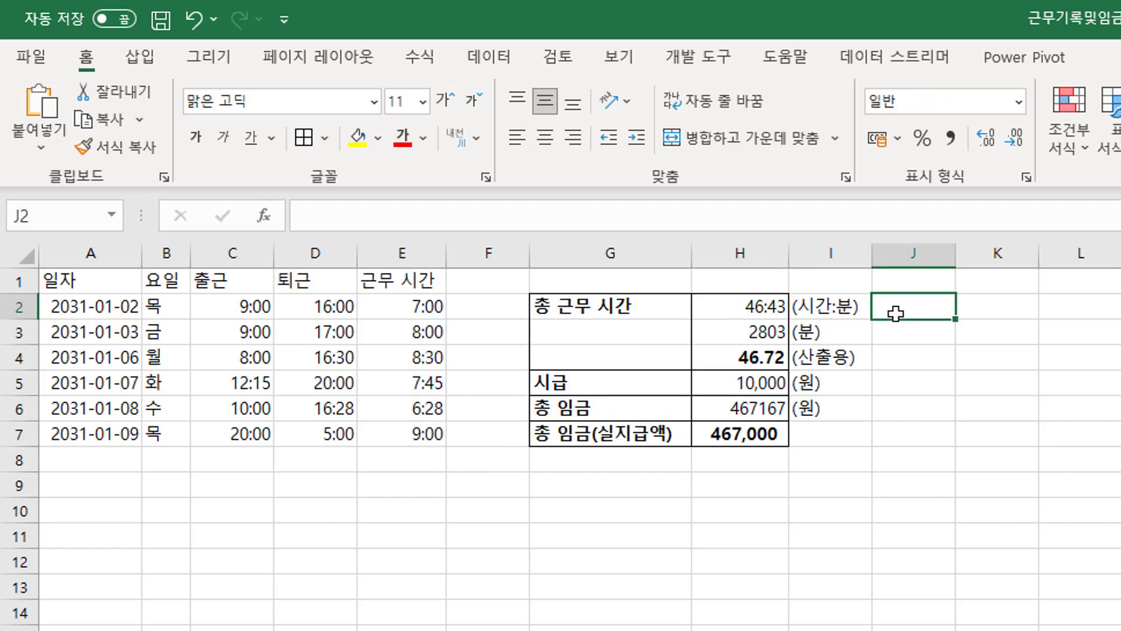